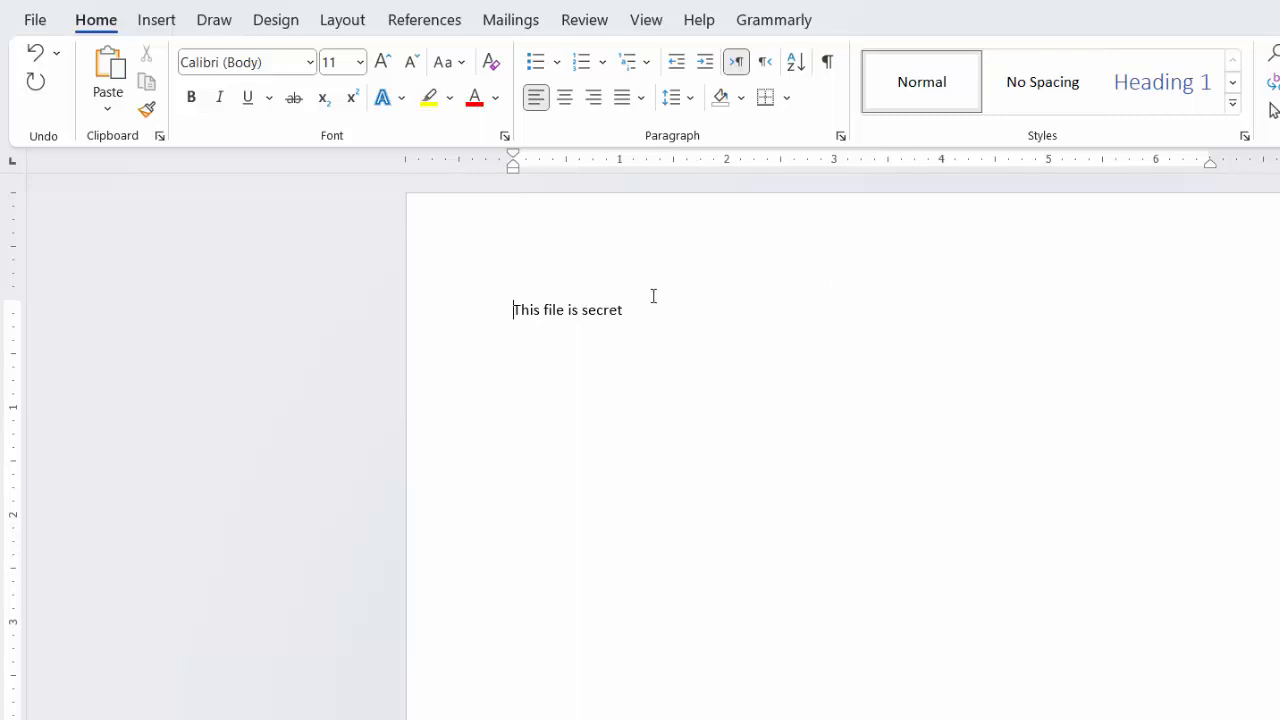
# Step: Replace the document's existing text with the sentence "My name is" followed by the person's name and a period
pyautogui.moveTo(643, 308); pyautogui.dragTo(460, 300)
pyautogui.press('Delete')
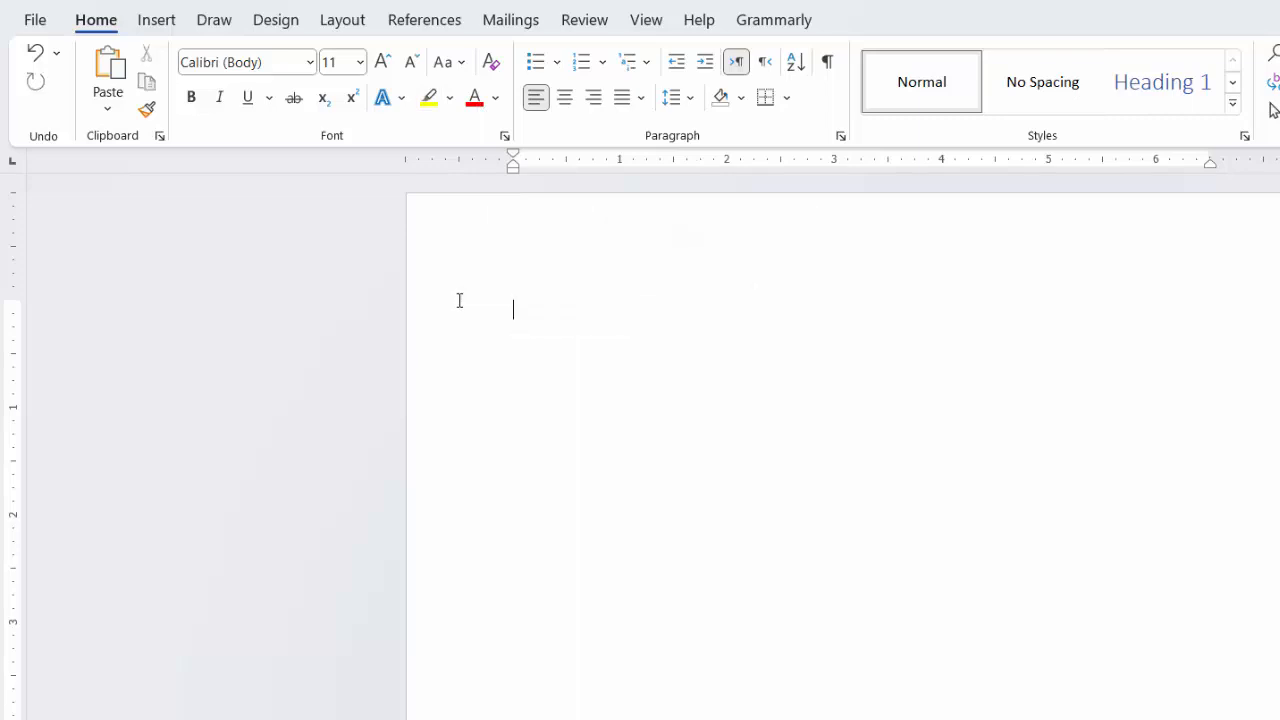
pyautogui.hotkey('ctrl', 'z')
pyautogui.write('my name is os')
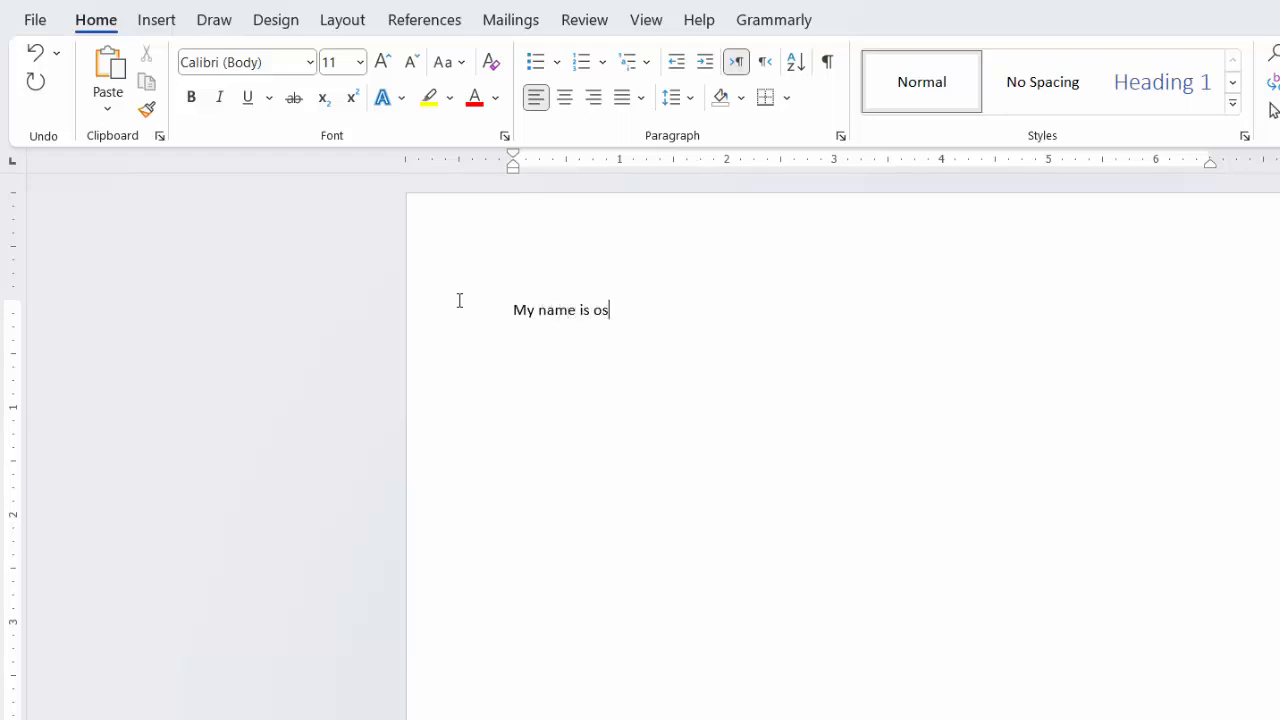
pyautogui.write('ama.')
pyautogui.click(309, 62)
pyautogui.click(309, 62)
# Step: Set the font size of the whole sentence to 20
pyautogui.moveTo(646, 312); pyautogui.dragTo(513, 310)
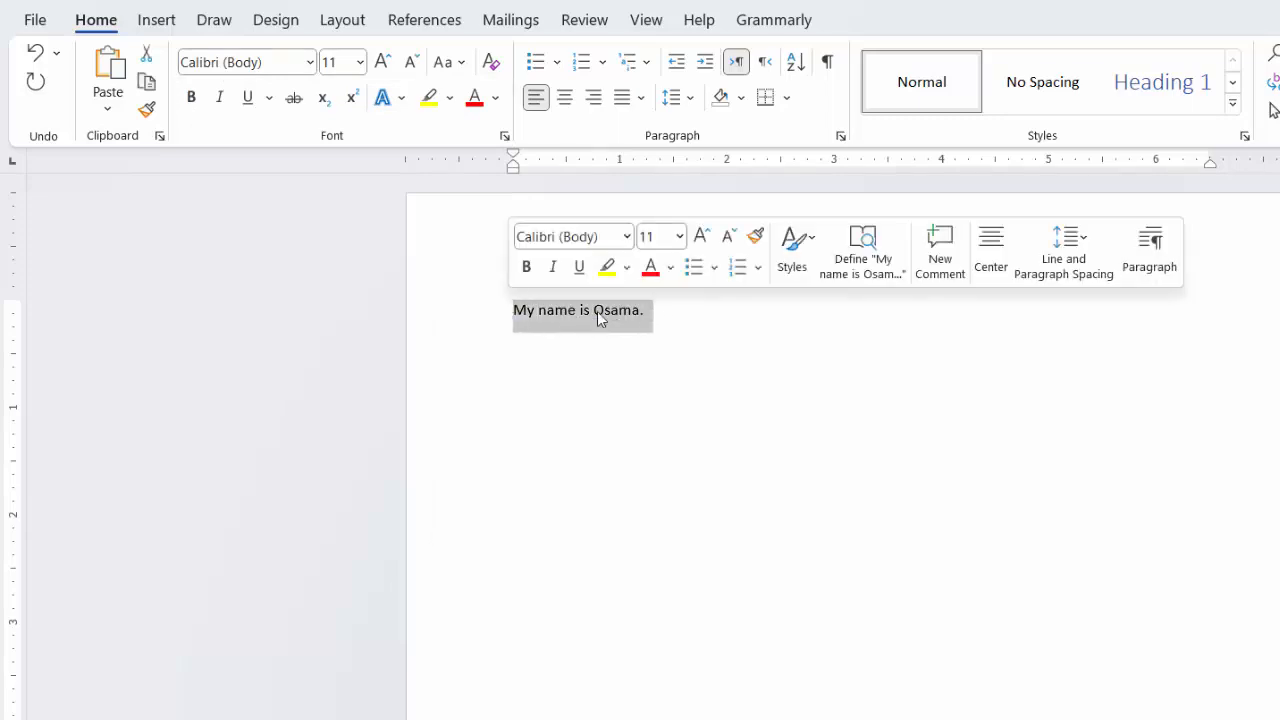
pyautogui.click(359, 62)
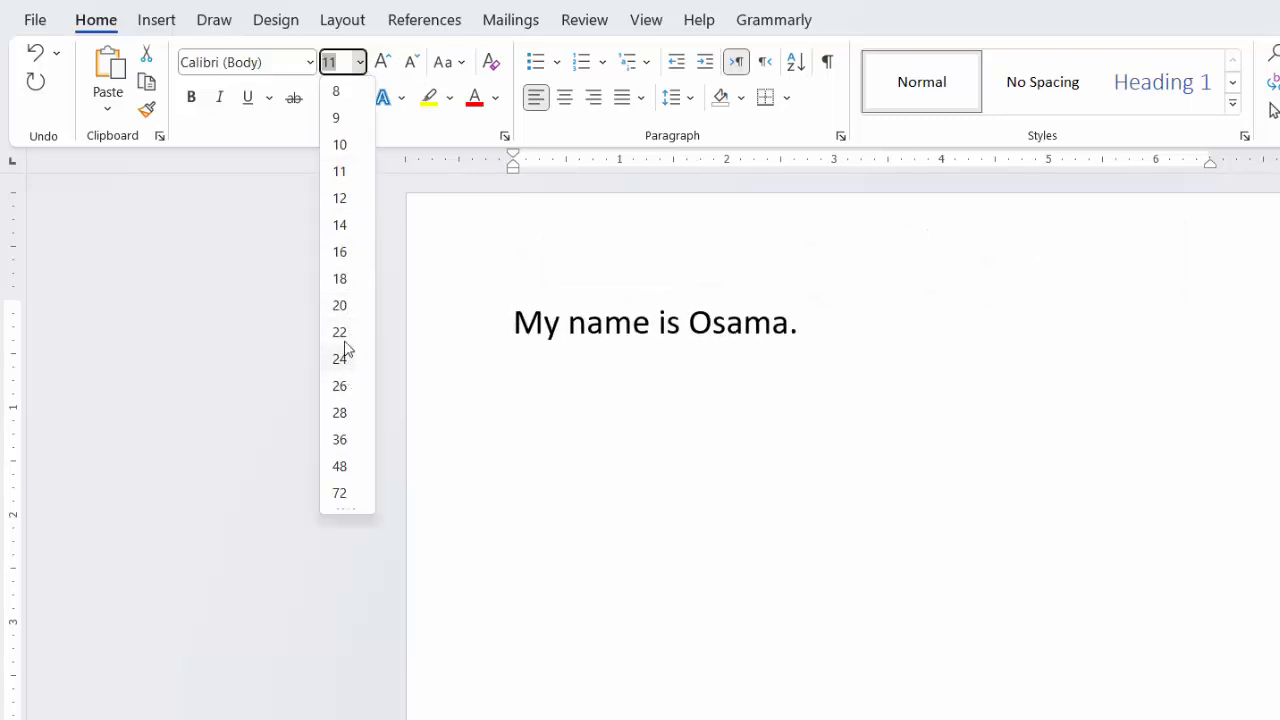
pyautogui.press('Escape')
pyautogui.write('20')
pyautogui.press('Return')
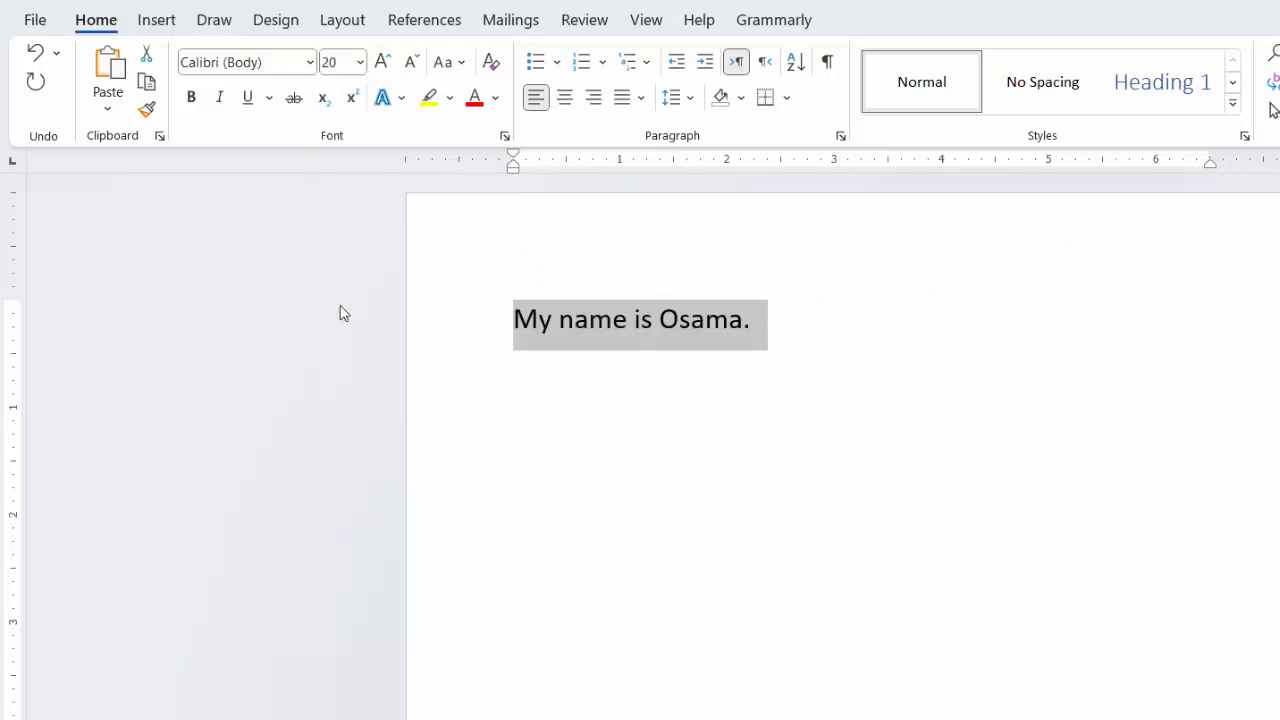
# Step: Enlarge the sentence's font size stepwise to 48, shrink it to 24, and settle on 36
pyautogui.click(382, 62)
pyautogui.click(382, 62)
pyautogui.click(382, 62)
pyautogui.click(382, 62)
pyautogui.click(382, 62)
pyautogui.click(382, 62)
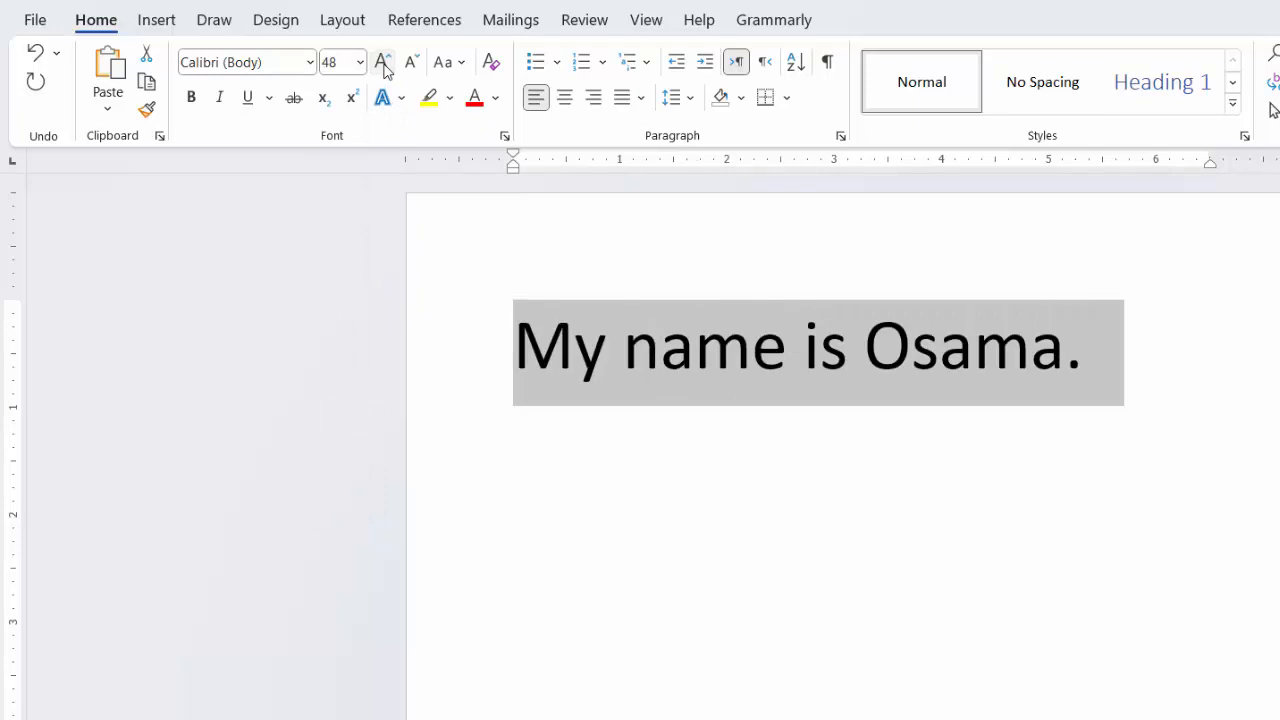
pyautogui.click(410, 62)
pyautogui.click(410, 62)
pyautogui.click(410, 62)
pyautogui.click(410, 62)
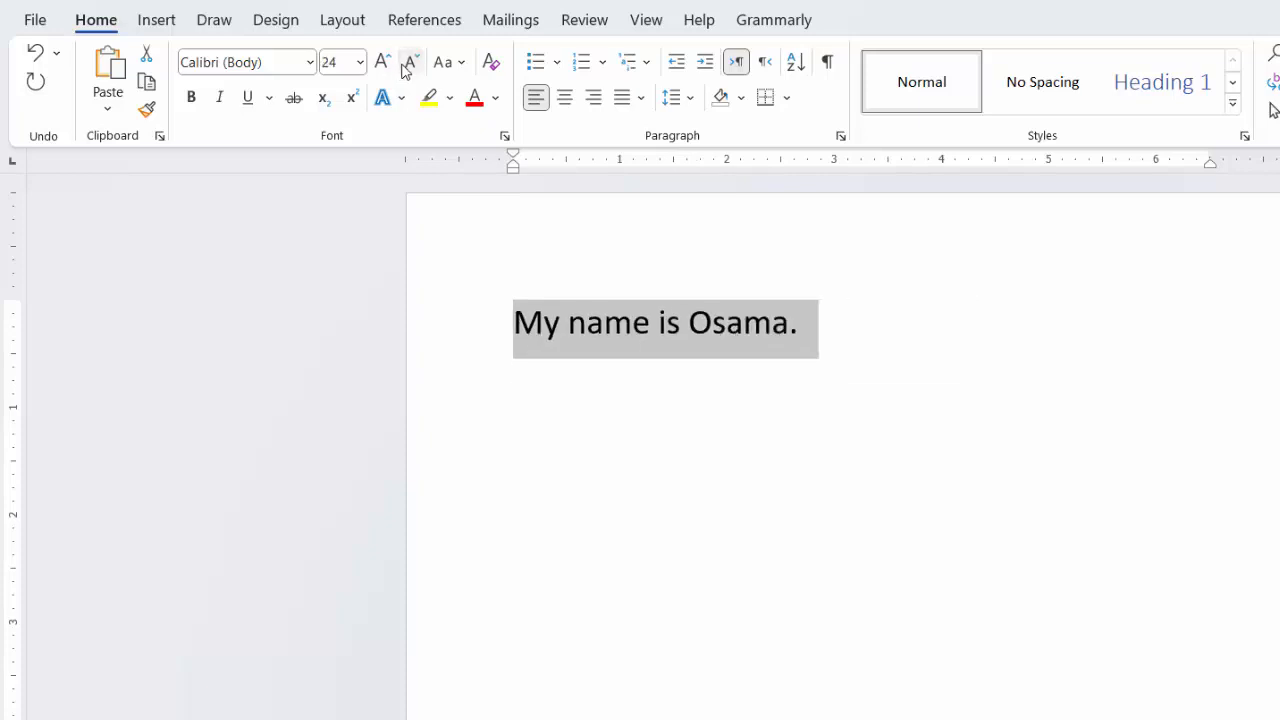
pyautogui.click(383, 62)
pyautogui.click(383, 62)
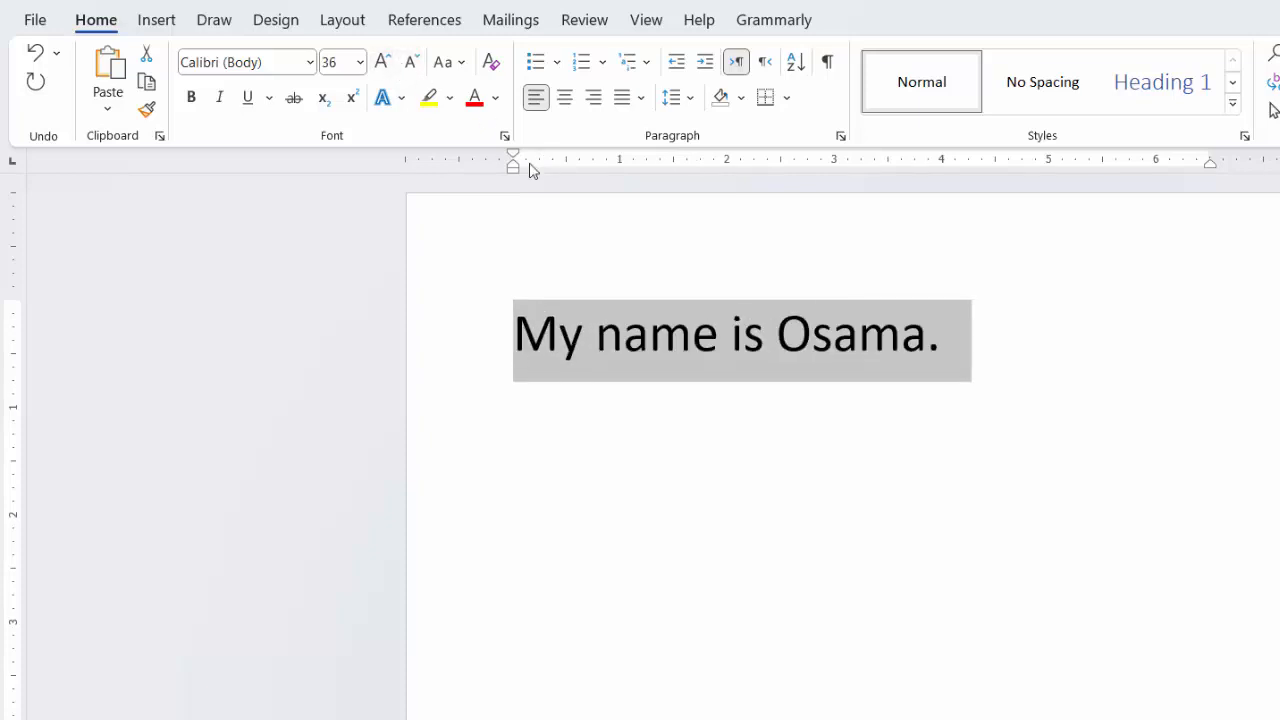
# Step: Try the Cascadia Mono SemiBold, Arial and Berlin Sans FB Demi fonts on the whole sentence
pyautogui.click(310, 63)
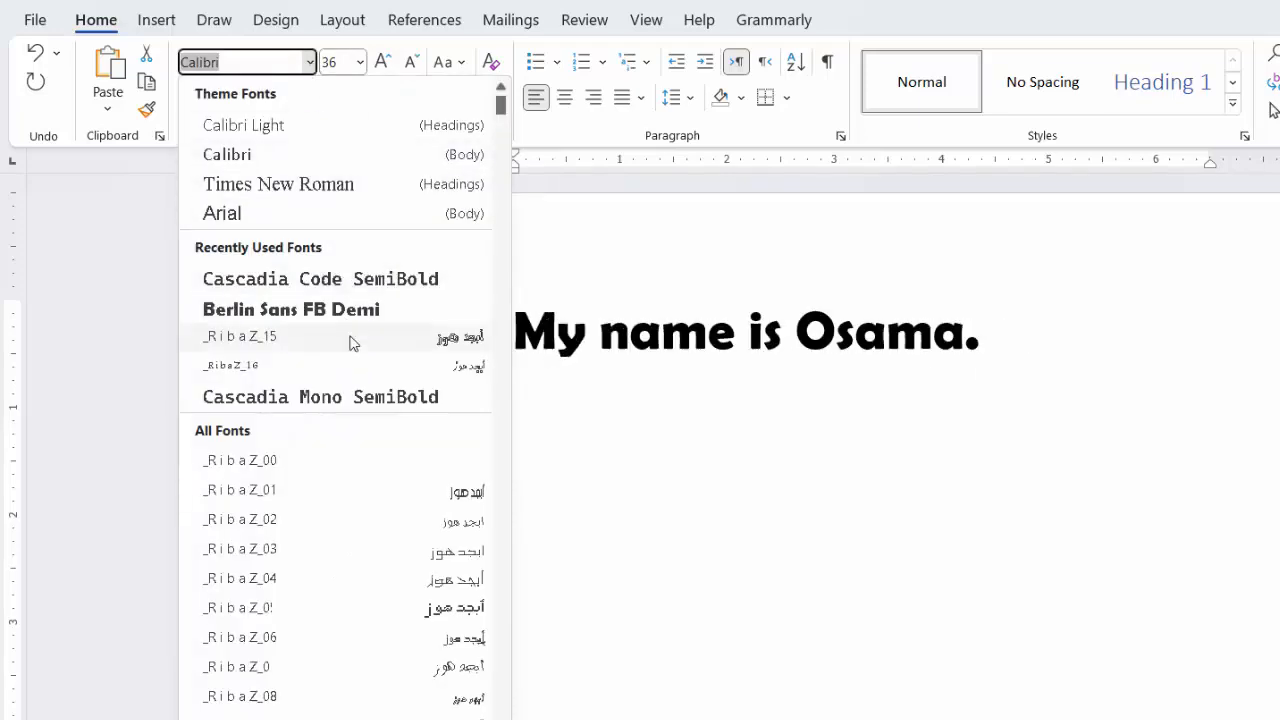
pyautogui.click(336, 398)
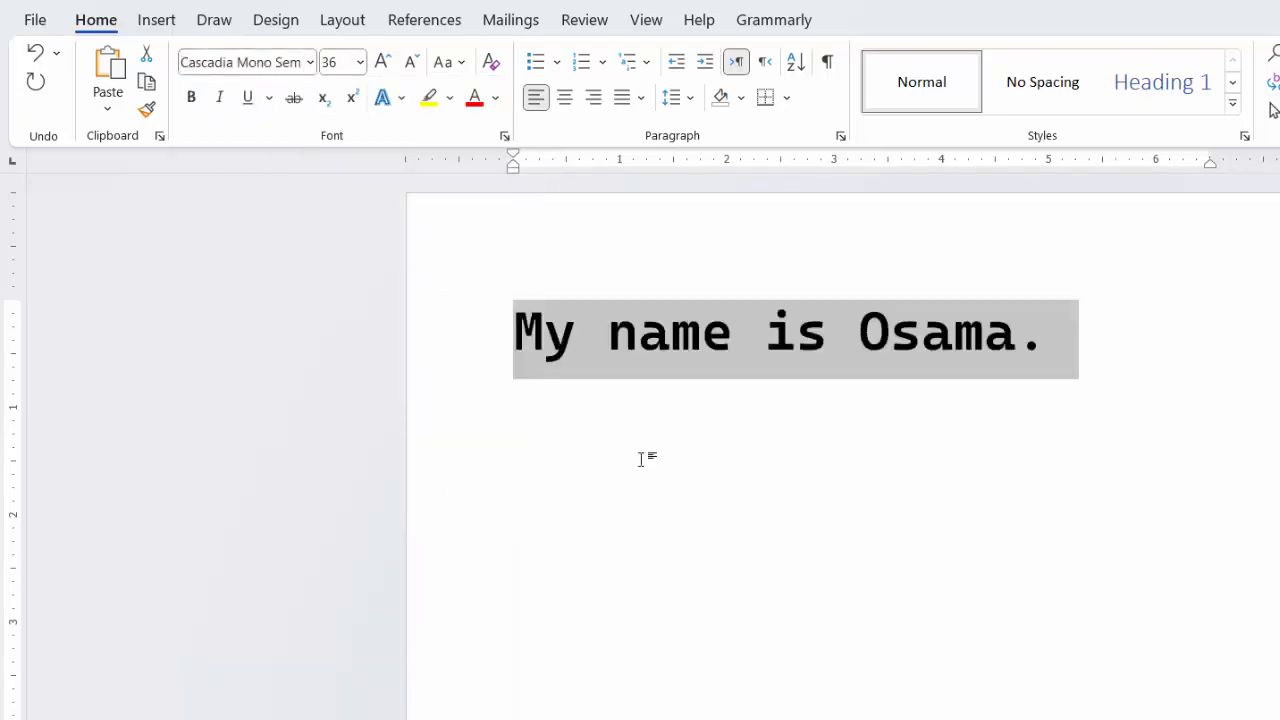
pyautogui.click(310, 63)
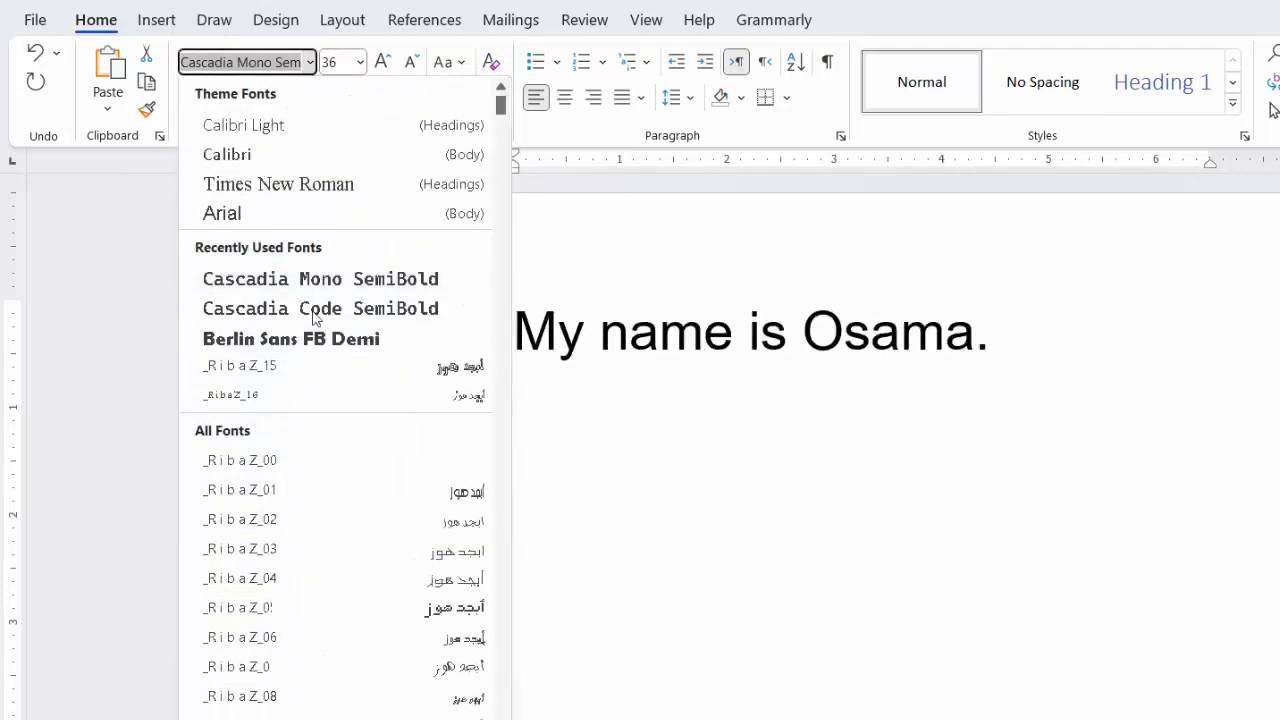
pyautogui.click(280, 213)
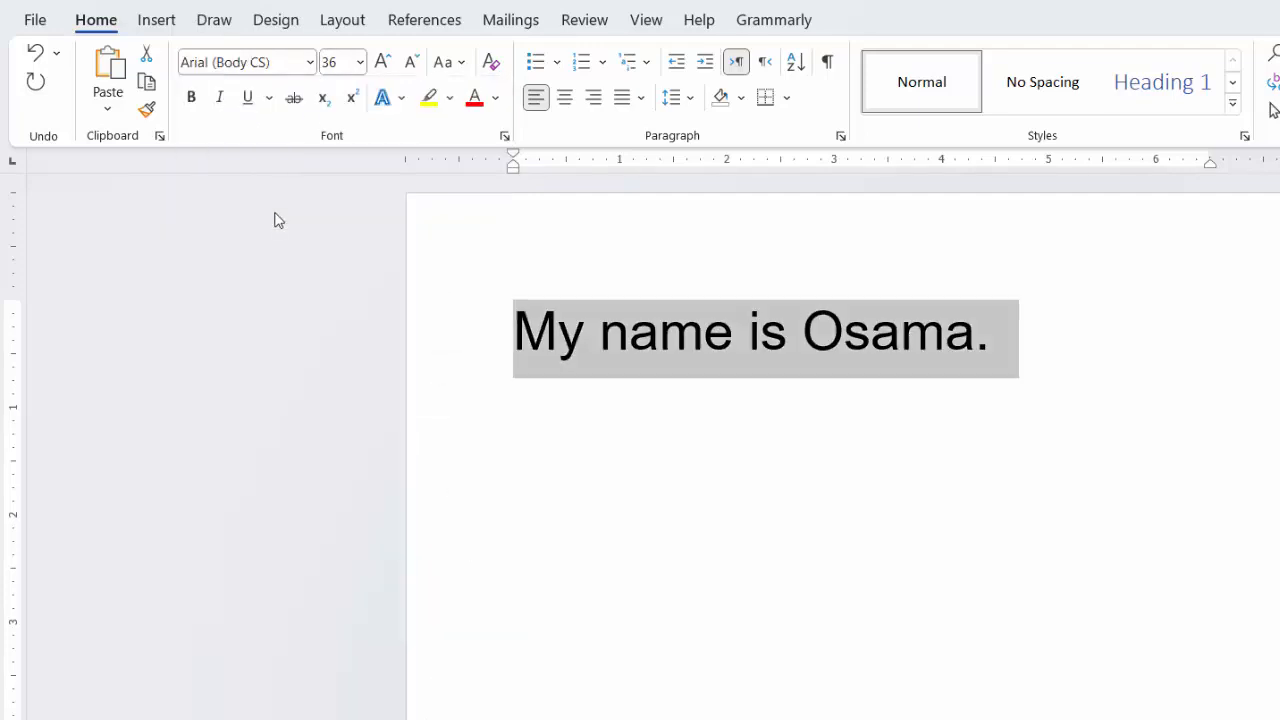
pyautogui.click(310, 63)
pyautogui.click(280, 337)
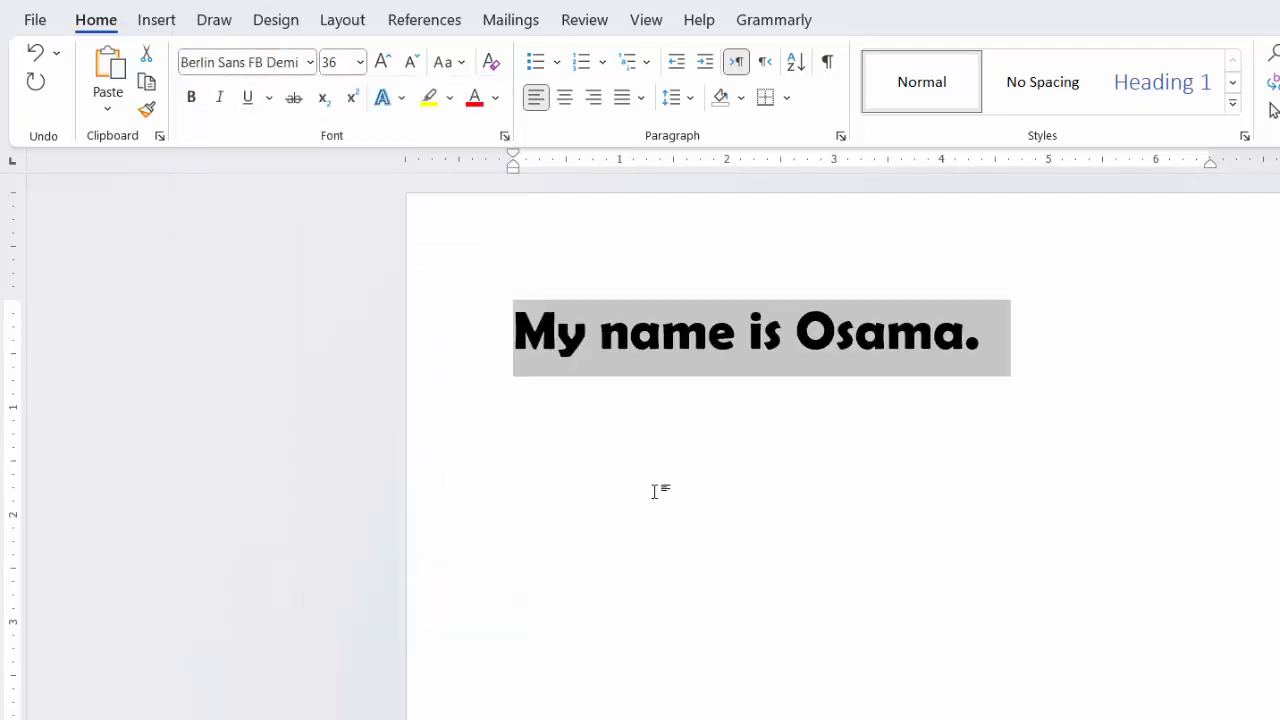
# Step: Set the font of the whole sentence to Arial and deselect the text
pyautogui.click(310, 64)
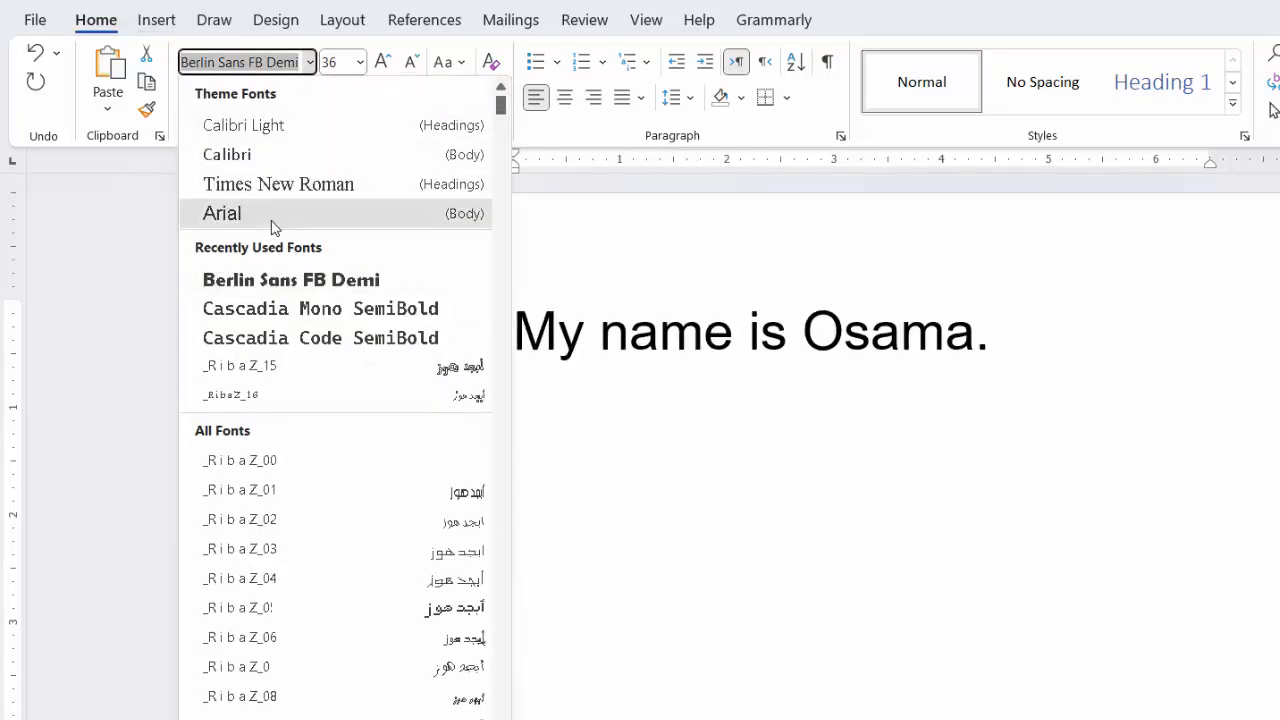
pyautogui.click(272, 215)
pyautogui.click(851, 528)
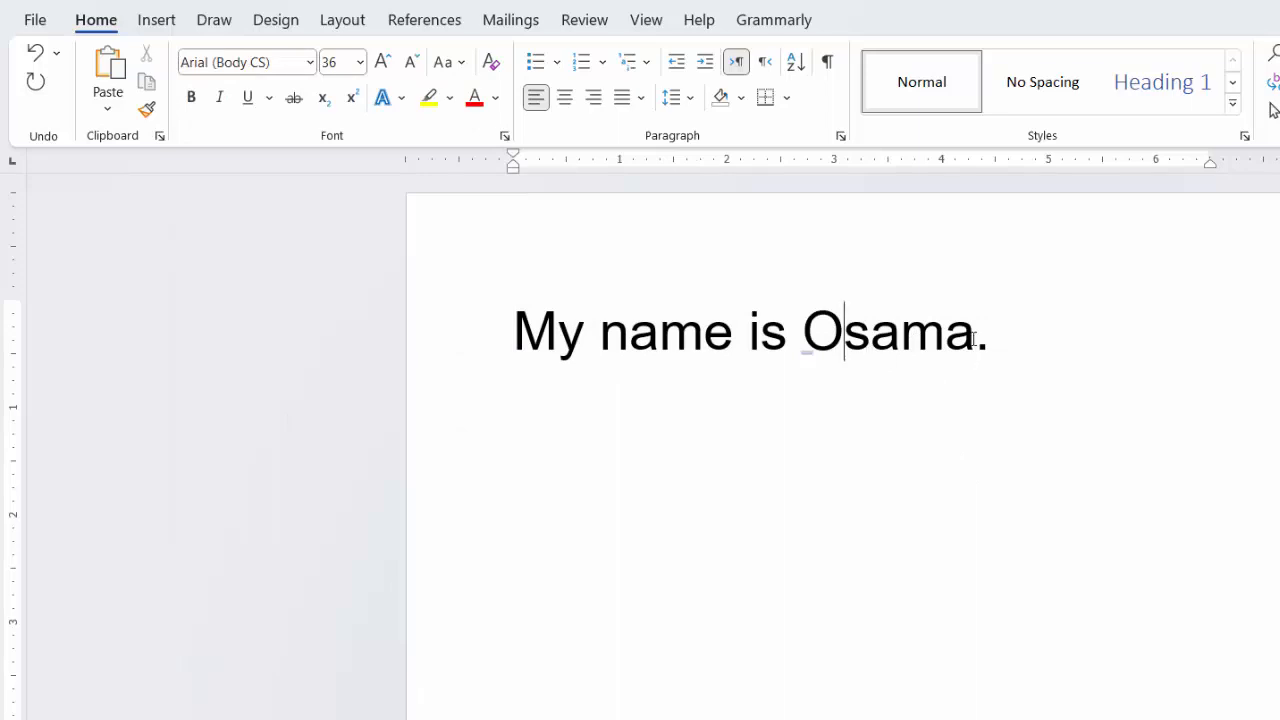
# Step: Enlarge only the person's name at the end of the sentence to size 72 and set its font to Times New Roman
pyautogui.moveTo(961, 335); pyautogui.dragTo(805, 330)
pyautogui.click(382, 62)
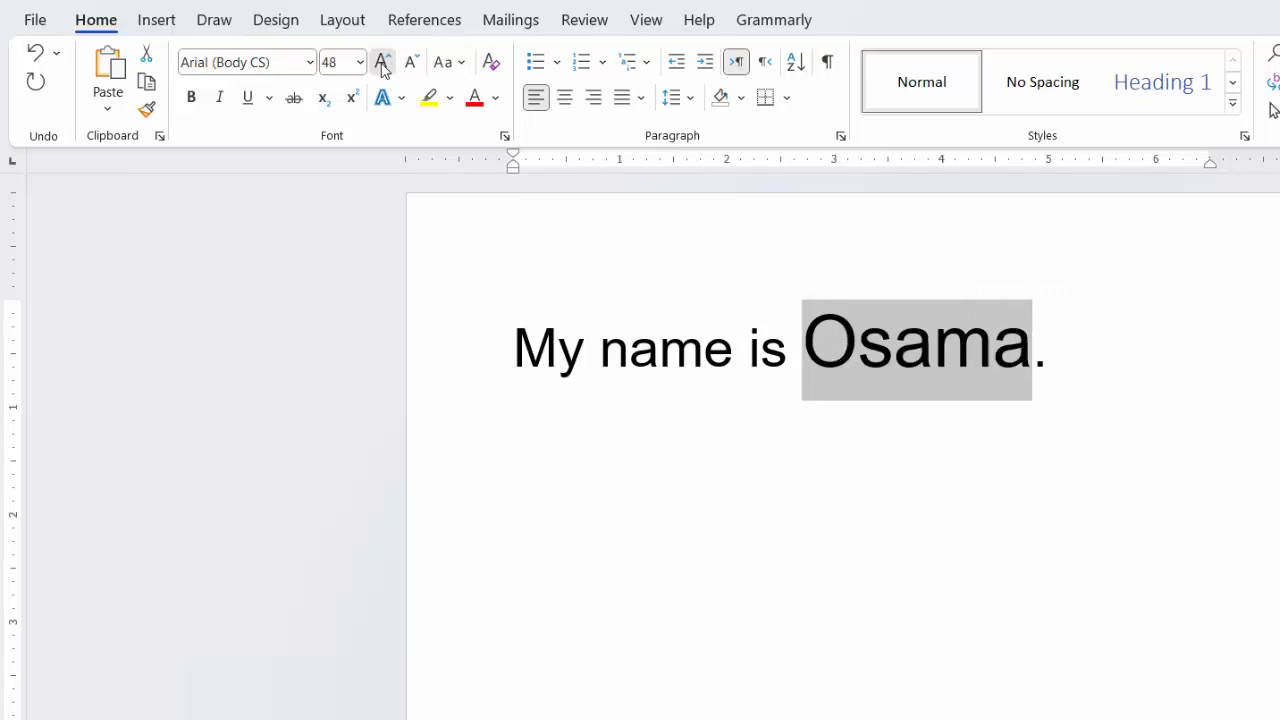
pyautogui.click(382, 62)
pyautogui.click(382, 62)
pyautogui.click(382, 62)
pyautogui.click(382, 62)
pyautogui.click(382, 62)
pyautogui.click(382, 62)
pyautogui.click(309, 62)
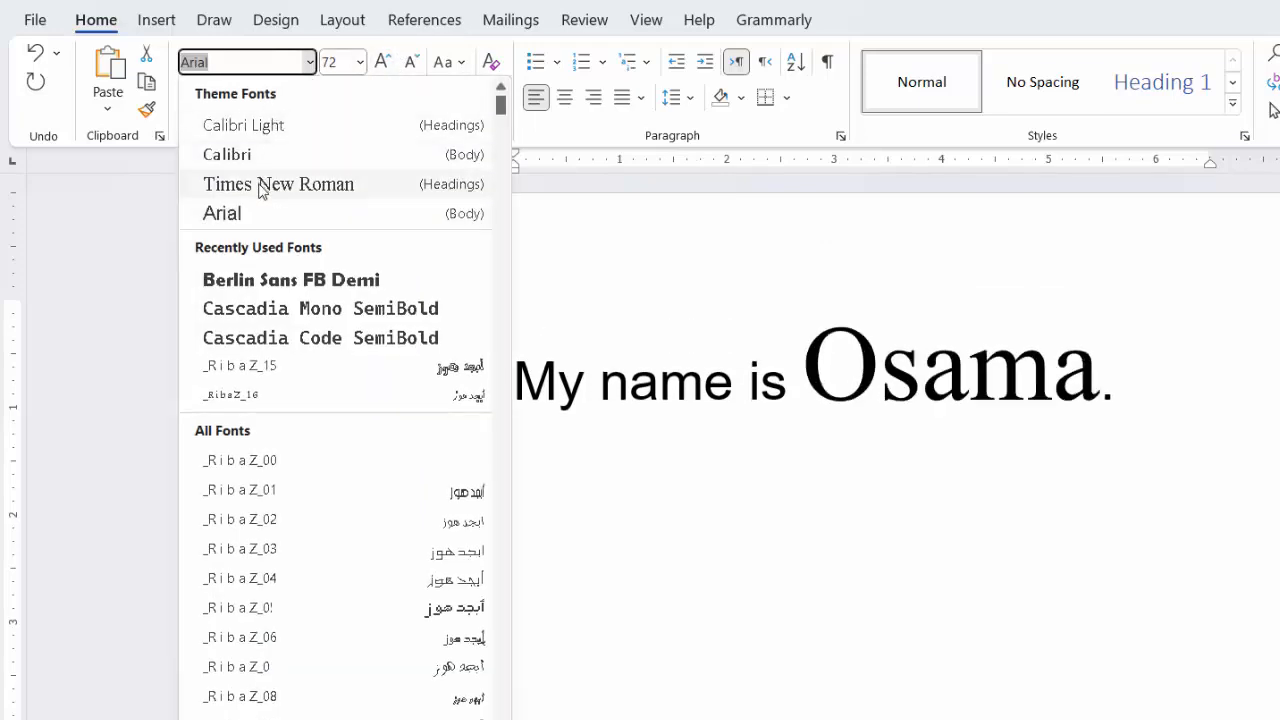
pyautogui.click(258, 188)
pyautogui.click(880, 560)
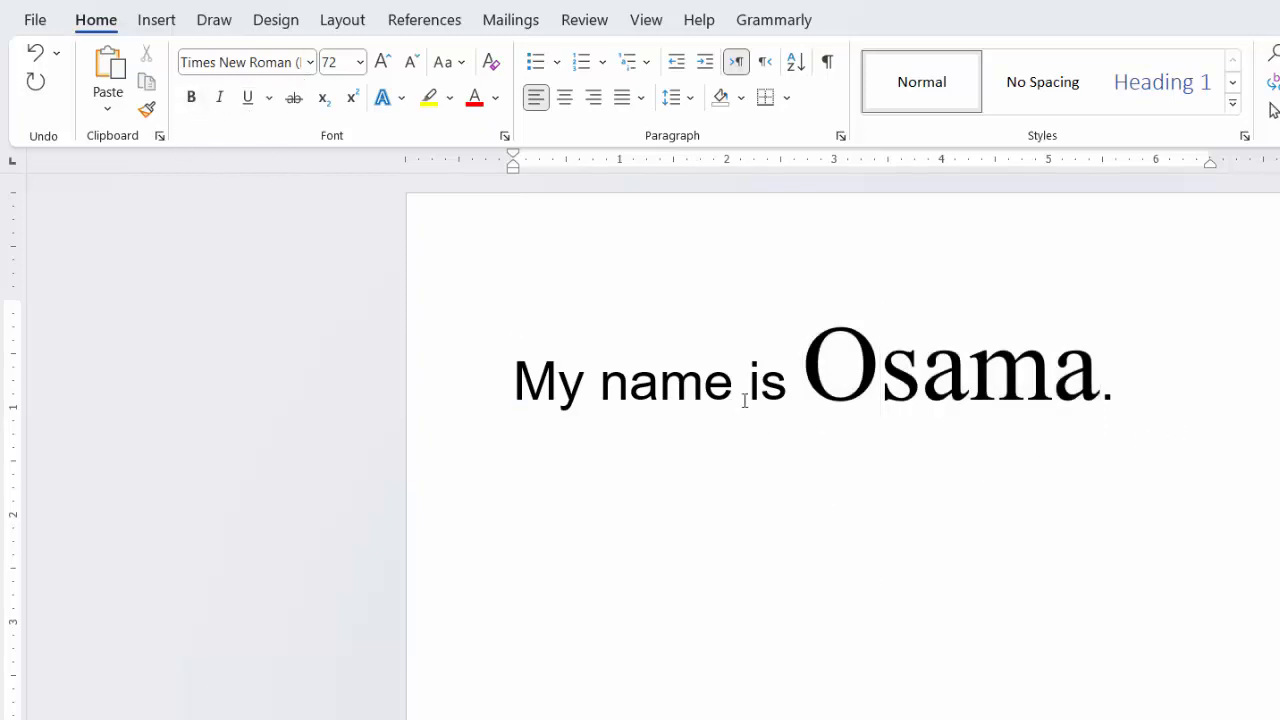
# Step: Make the word "name" in the sentence bold
pyautogui.moveTo(738, 390); pyautogui.dragTo(604, 373)
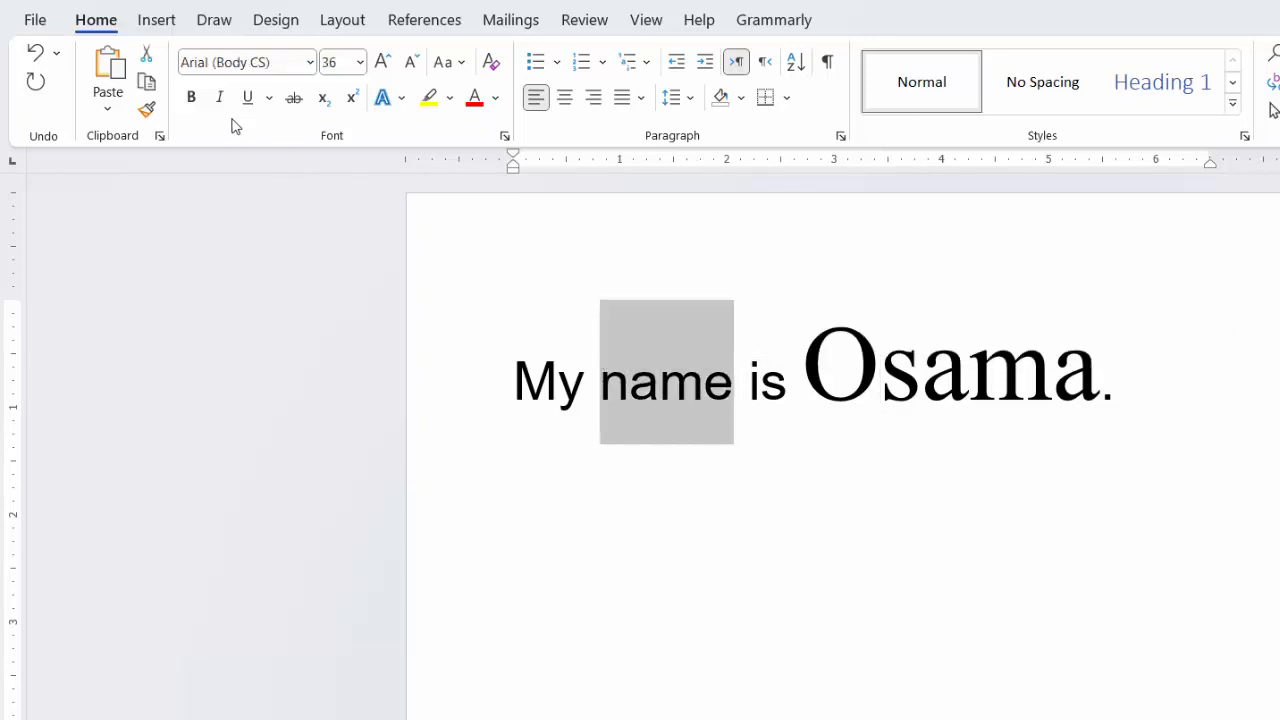
pyautogui.click(192, 97)
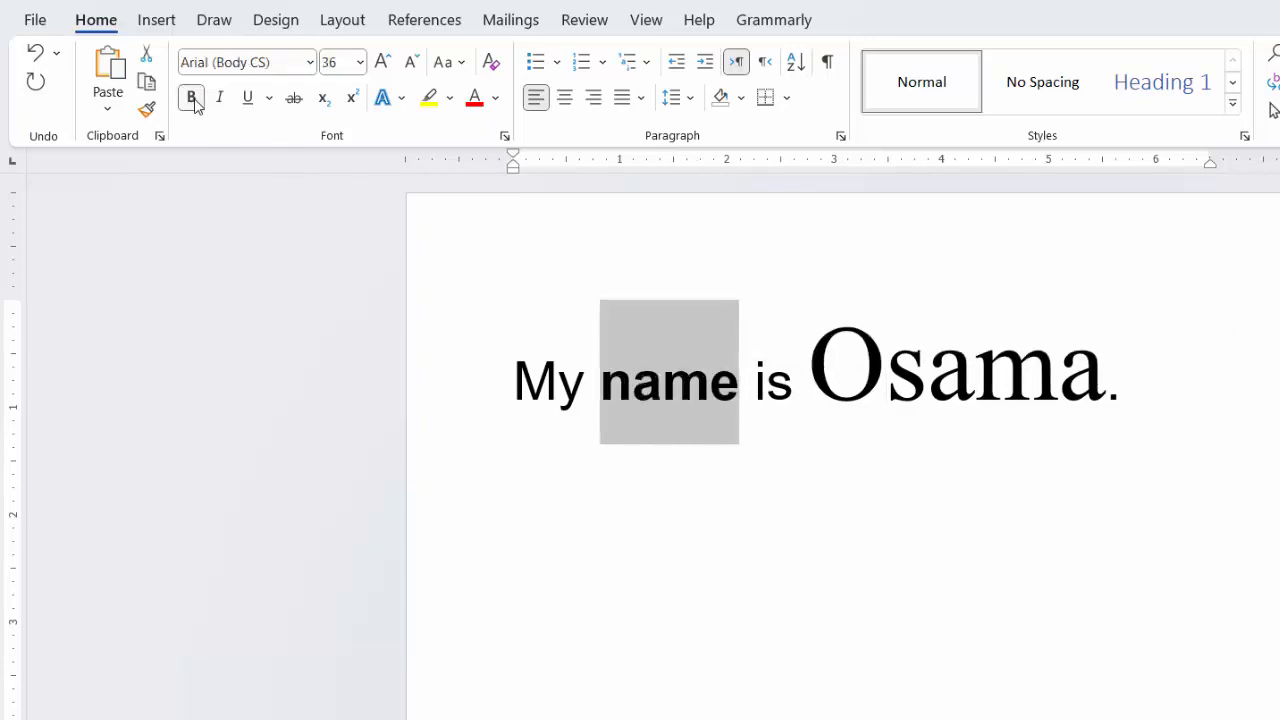
pyautogui.click(818, 452)
# Step: Make the word "My" at the start of the sentence italic
pyautogui.moveTo(568, 376); pyautogui.dragTo(520, 388)
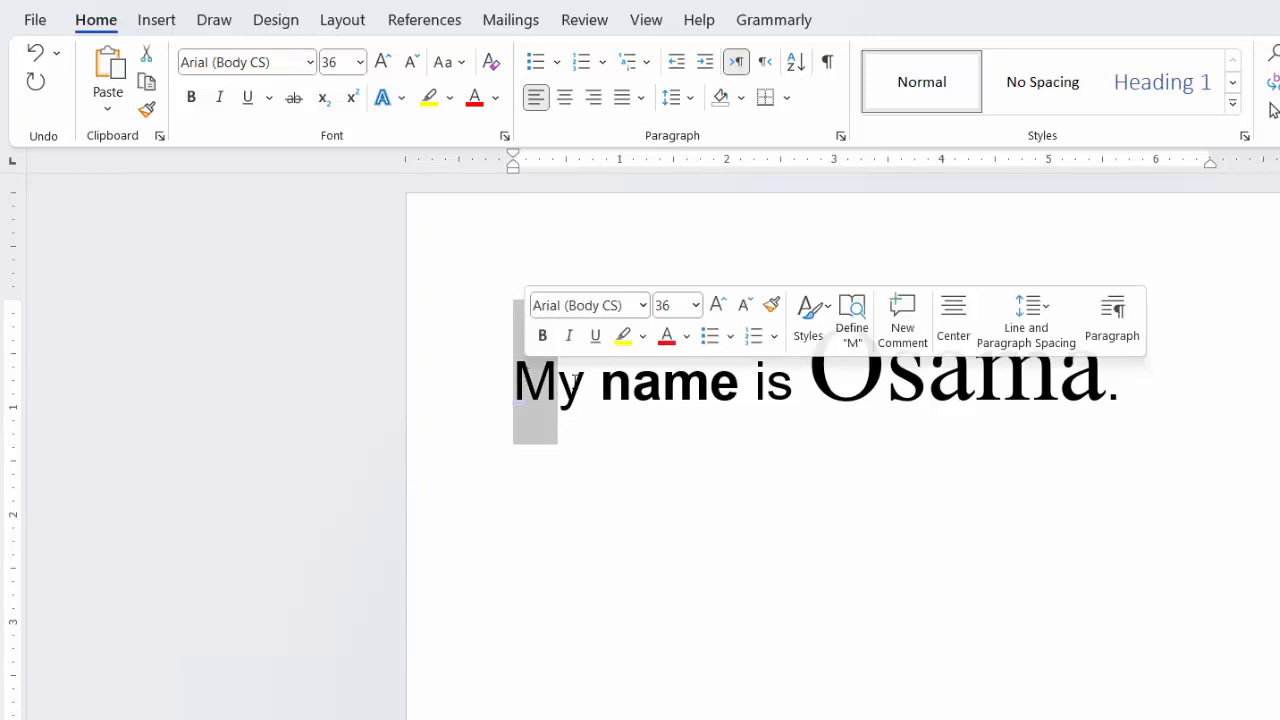
pyautogui.doubleClick(540, 380)
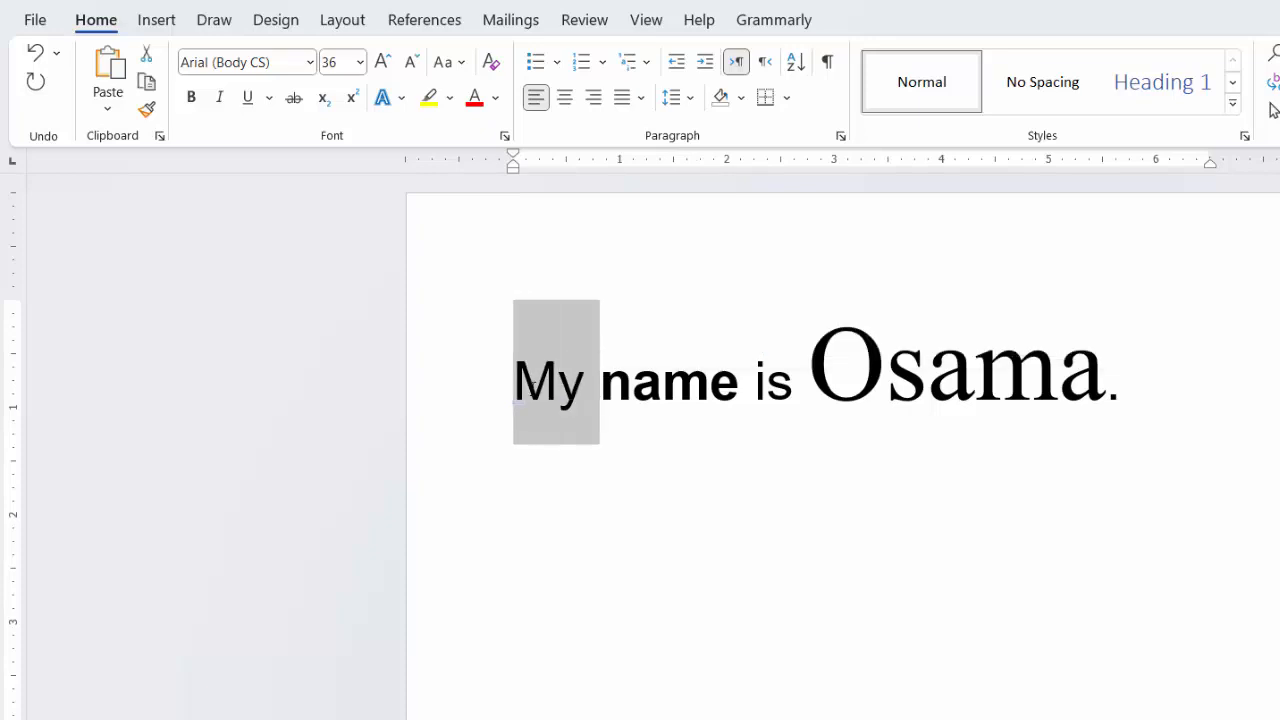
pyautogui.click(220, 100)
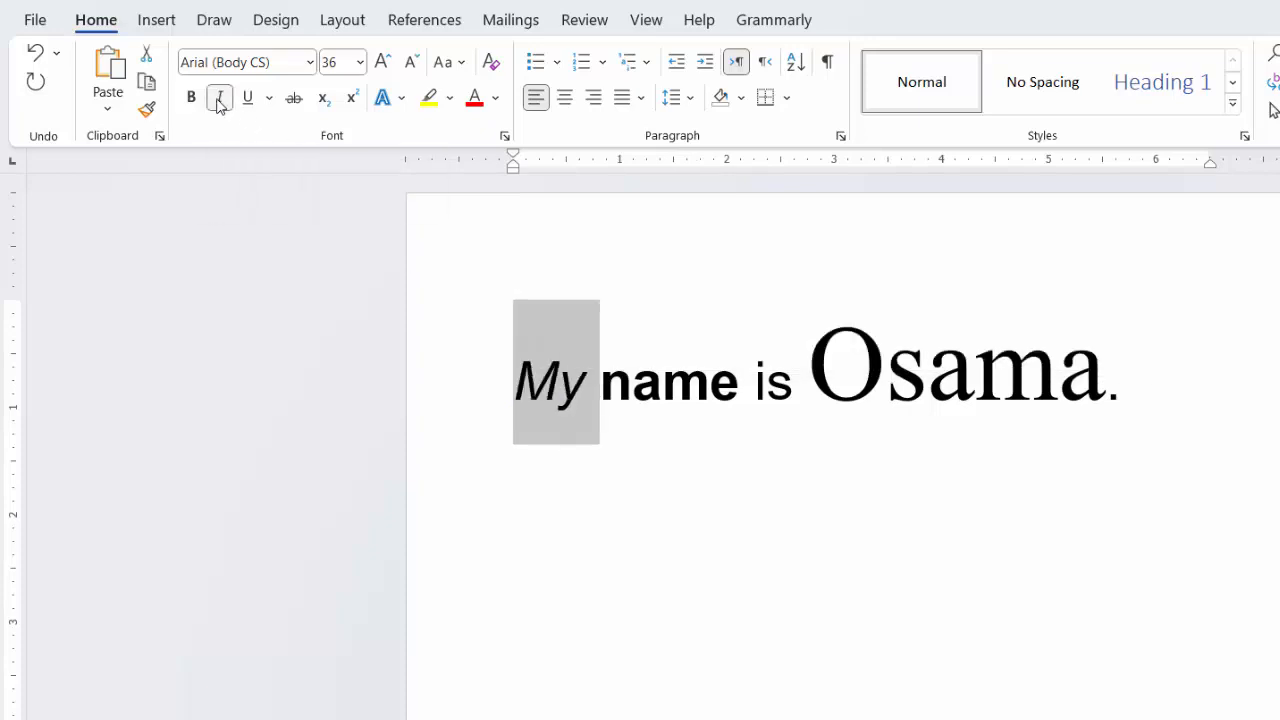
pyautogui.click(963, 600)
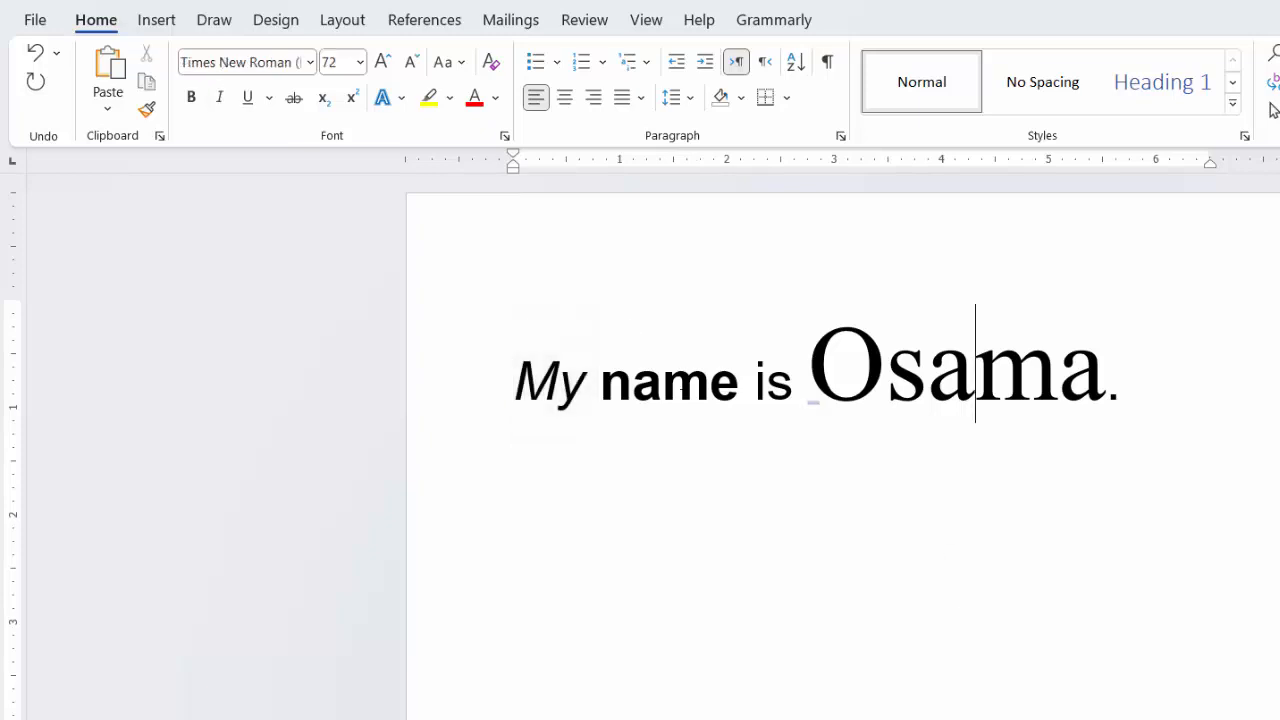
# Step: Underline the person's name at the end of the sentence with a single line
pyautogui.doubleClick(669, 380)
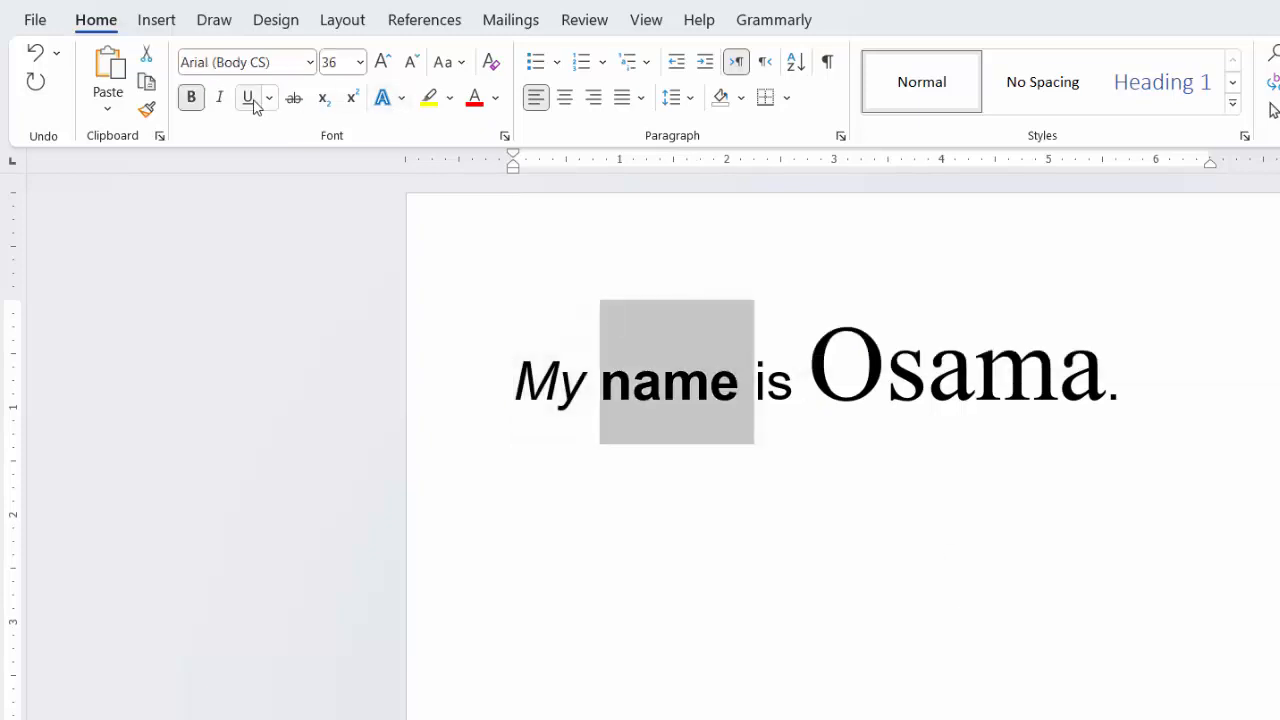
pyautogui.doubleClick(1024, 423)
pyautogui.hotkey('ctrl', 'u')
pyautogui.click(1024, 423)
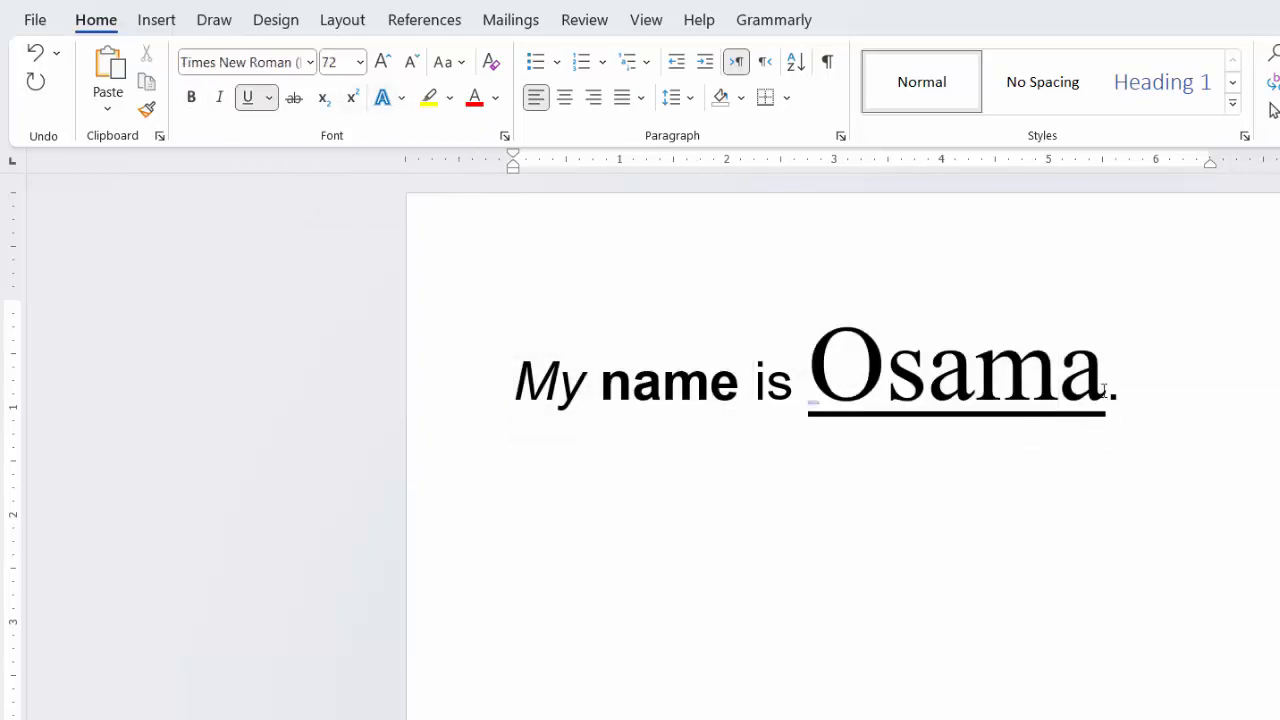
# Step: Change the underline style of the person's name to the dot-dot-dash line
pyautogui.moveTo(1104, 390); pyautogui.dragTo(810, 382)
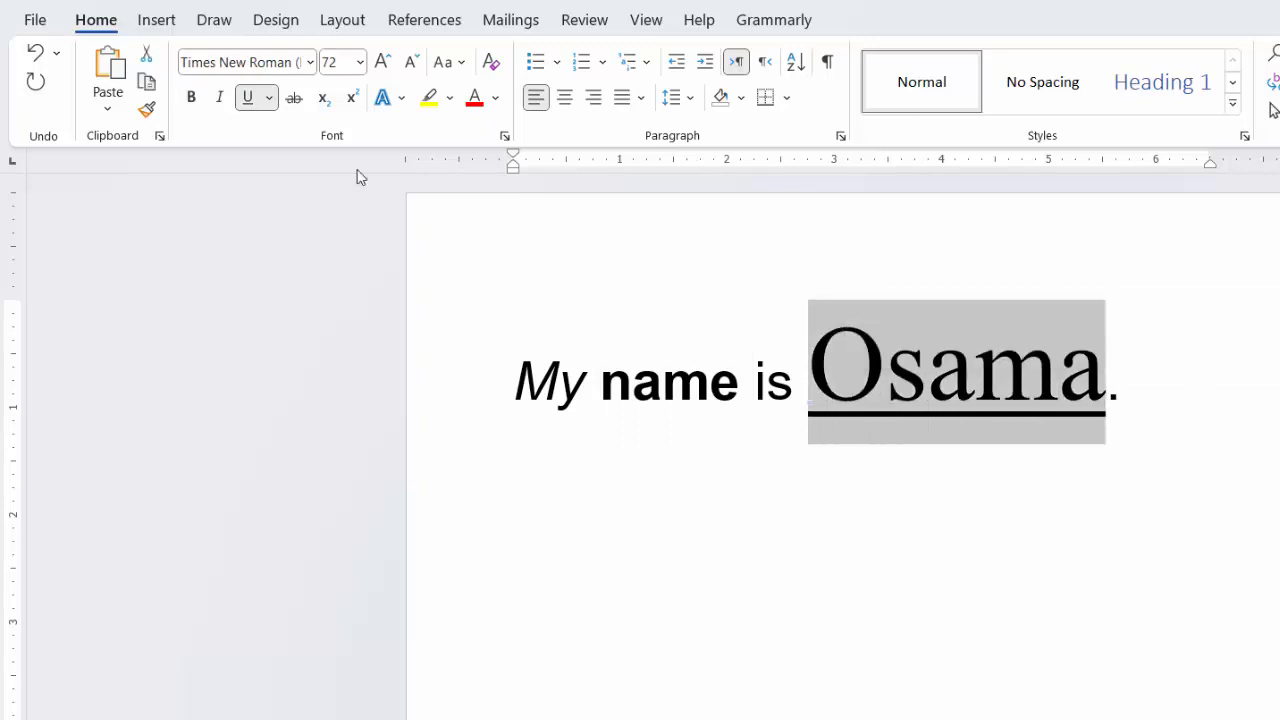
pyautogui.click(269, 97)
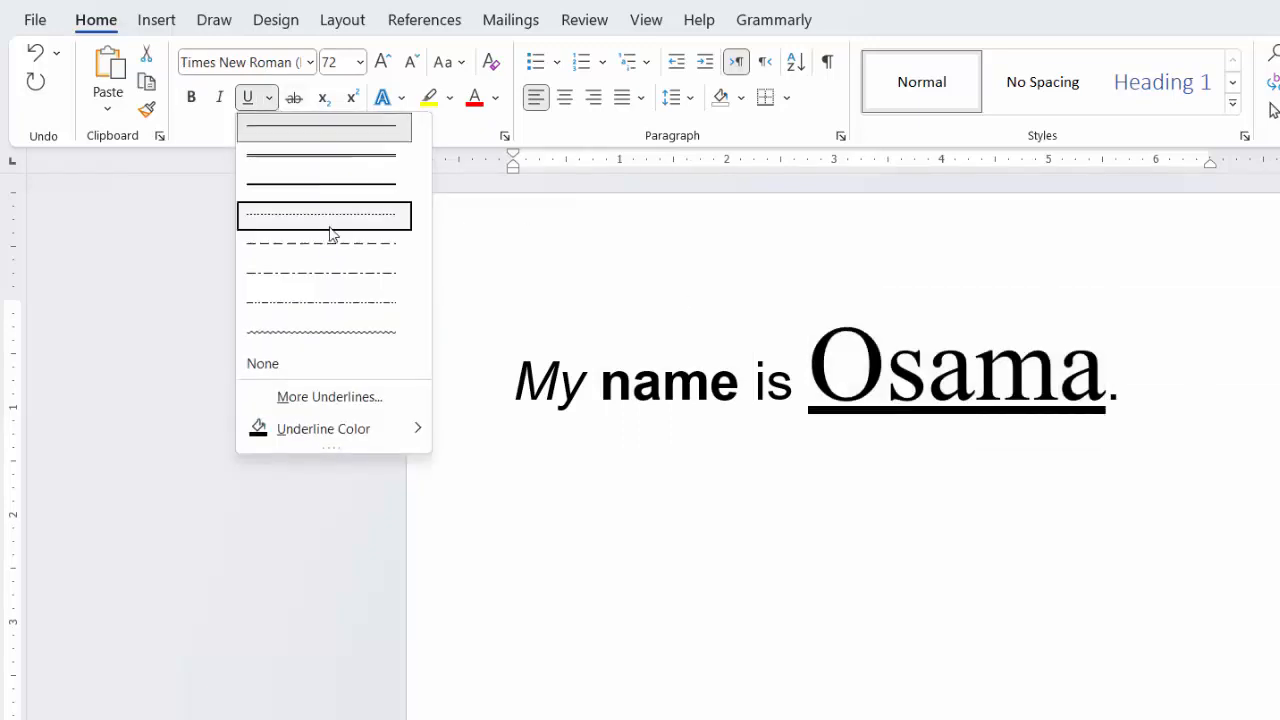
pyautogui.click(334, 316)
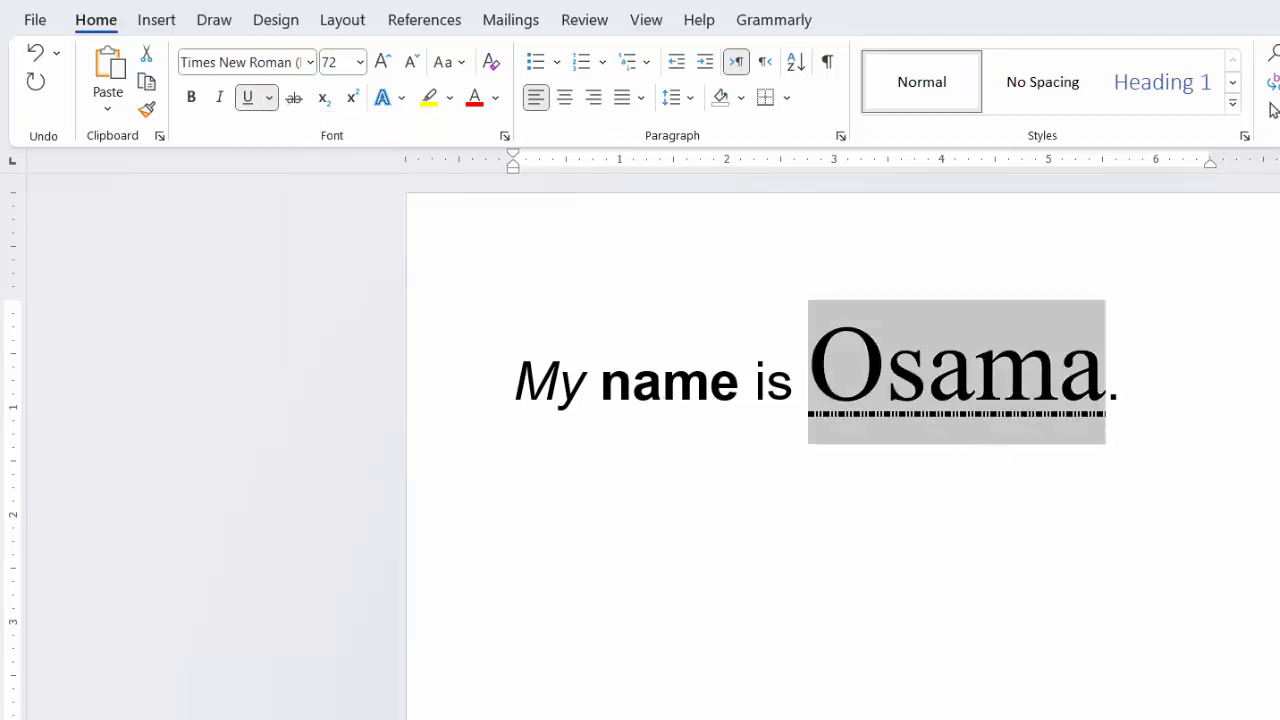
pyautogui.click(1166, 402)
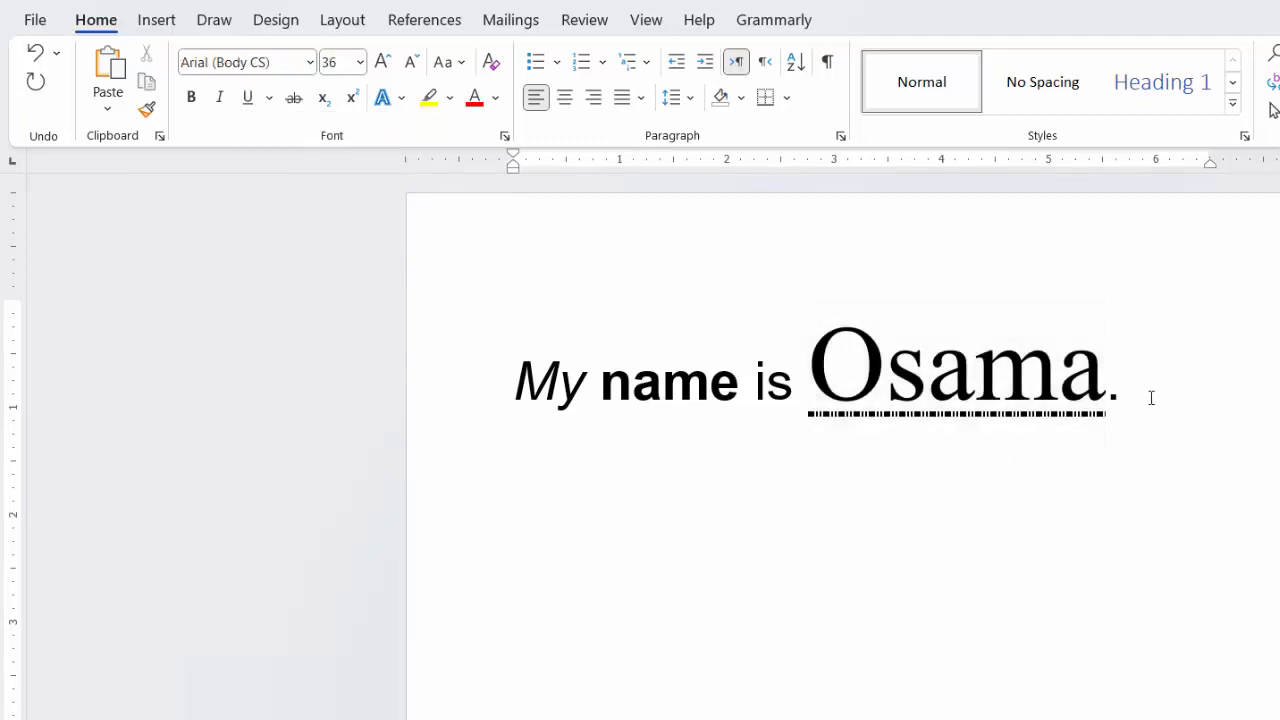
# Step: Set the font color of the person's name to the standard color Red
pyautogui.moveTo(1106, 372); pyautogui.dragTo(868, 360)
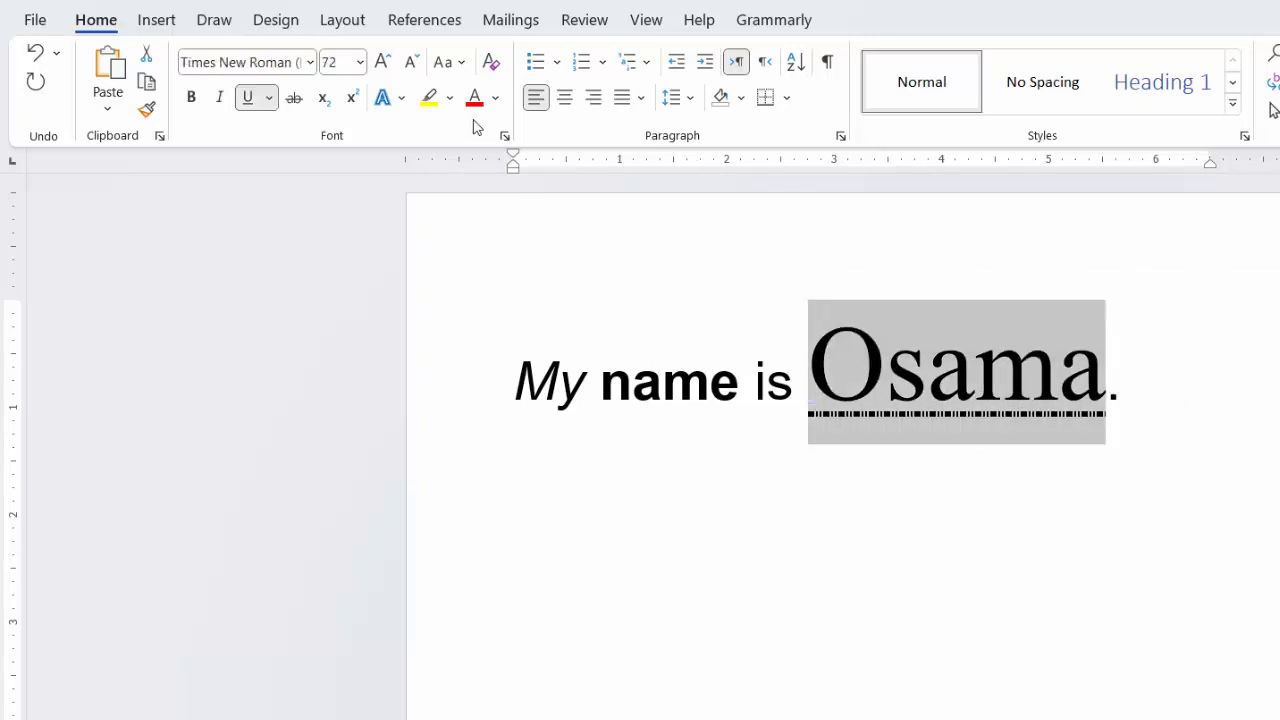
pyautogui.click(495, 97)
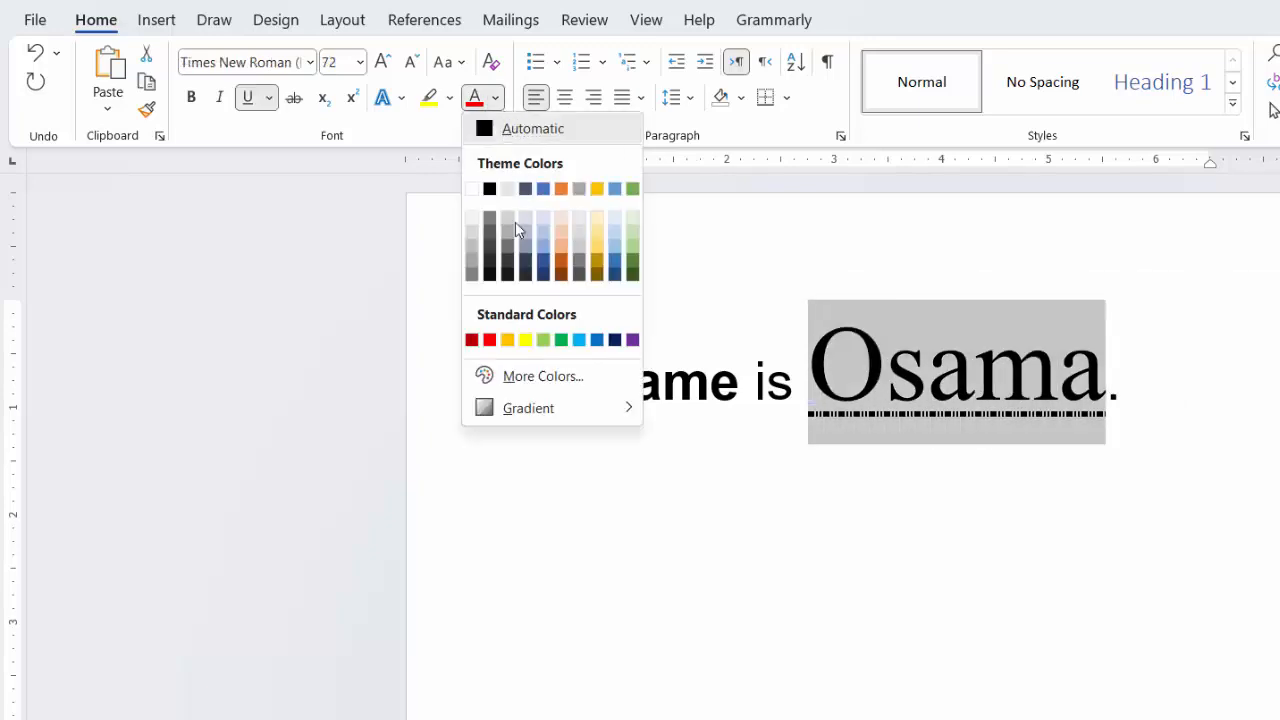
pyautogui.click(489, 340)
pyautogui.click(827, 477)
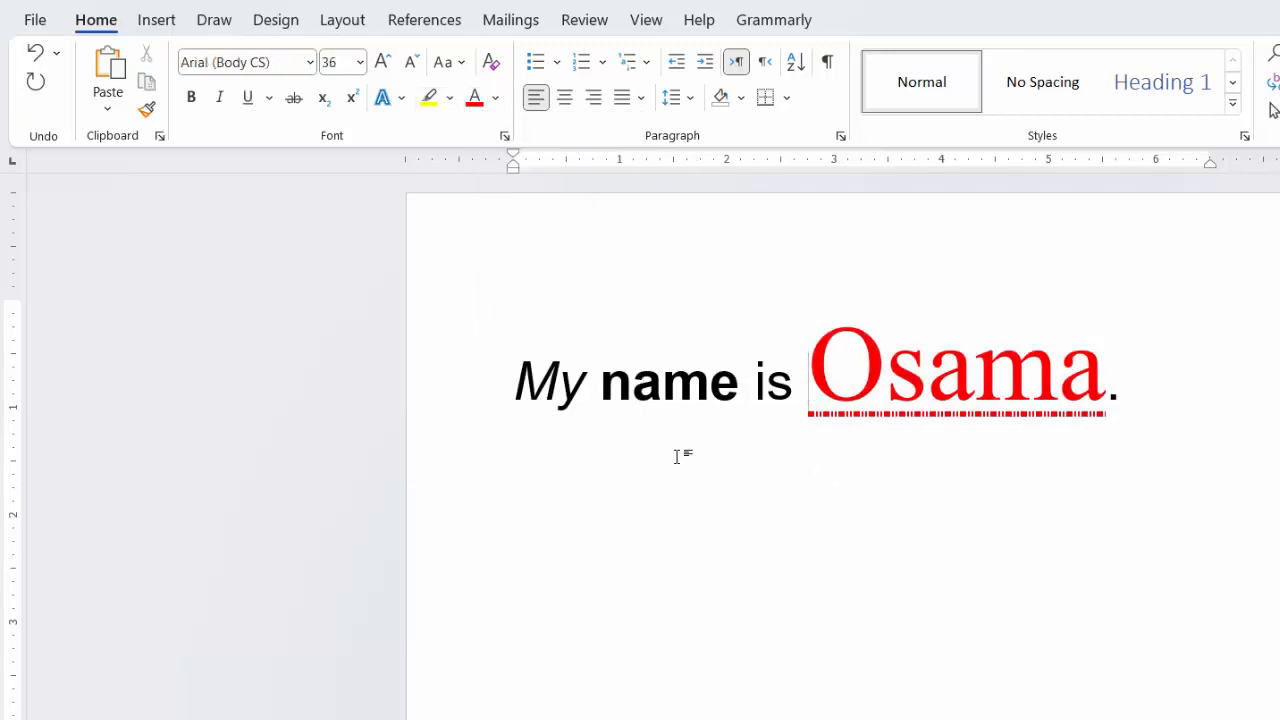
# Step: Highlight the word "name" in yellow
pyautogui.moveTo(746, 389); pyautogui.dragTo(590, 375)
pyautogui.click(450, 97)
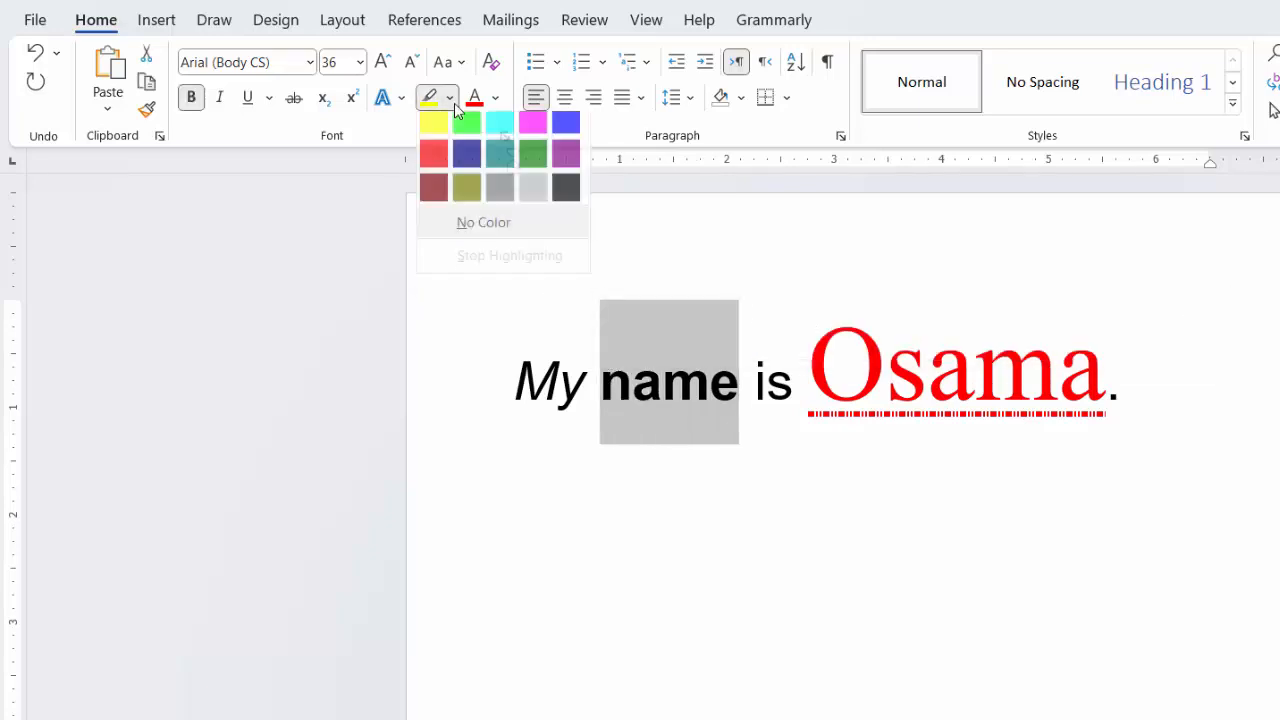
pyautogui.click(434, 130)
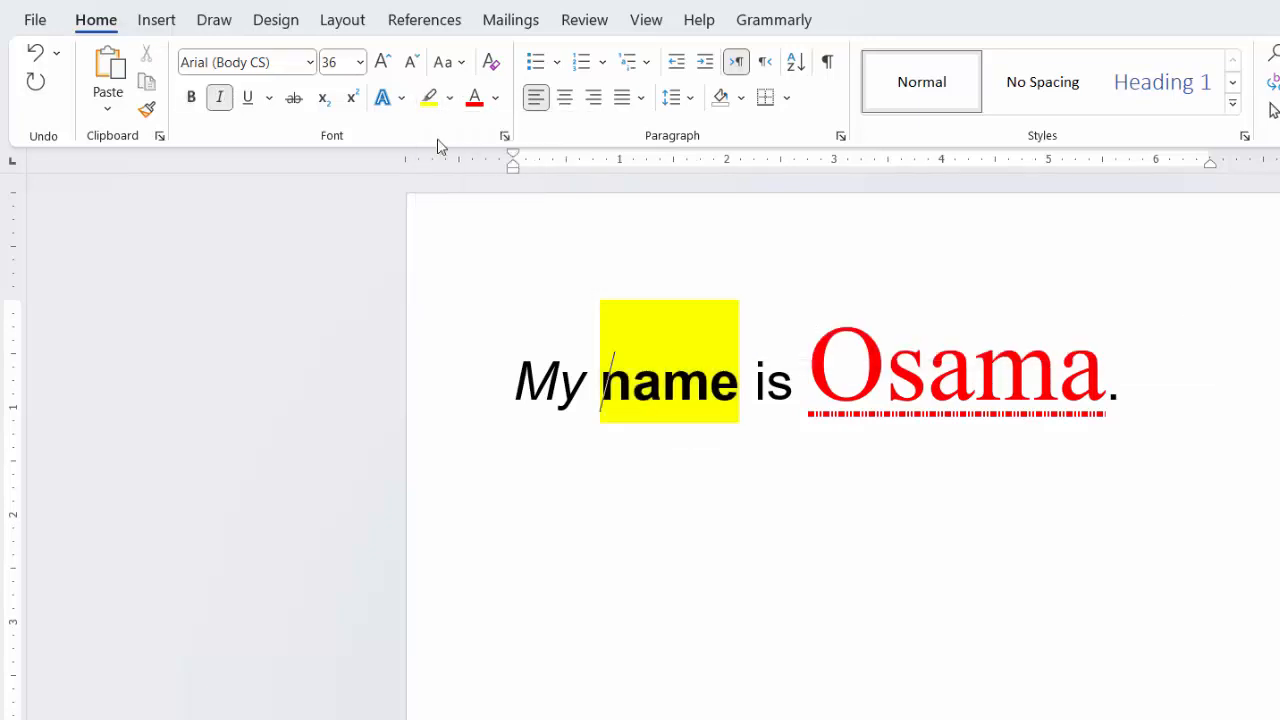
# Step: Apply the white-filled, orange-outlined text effect with an orange shadow to the word "My"
pyautogui.click(786, 471)
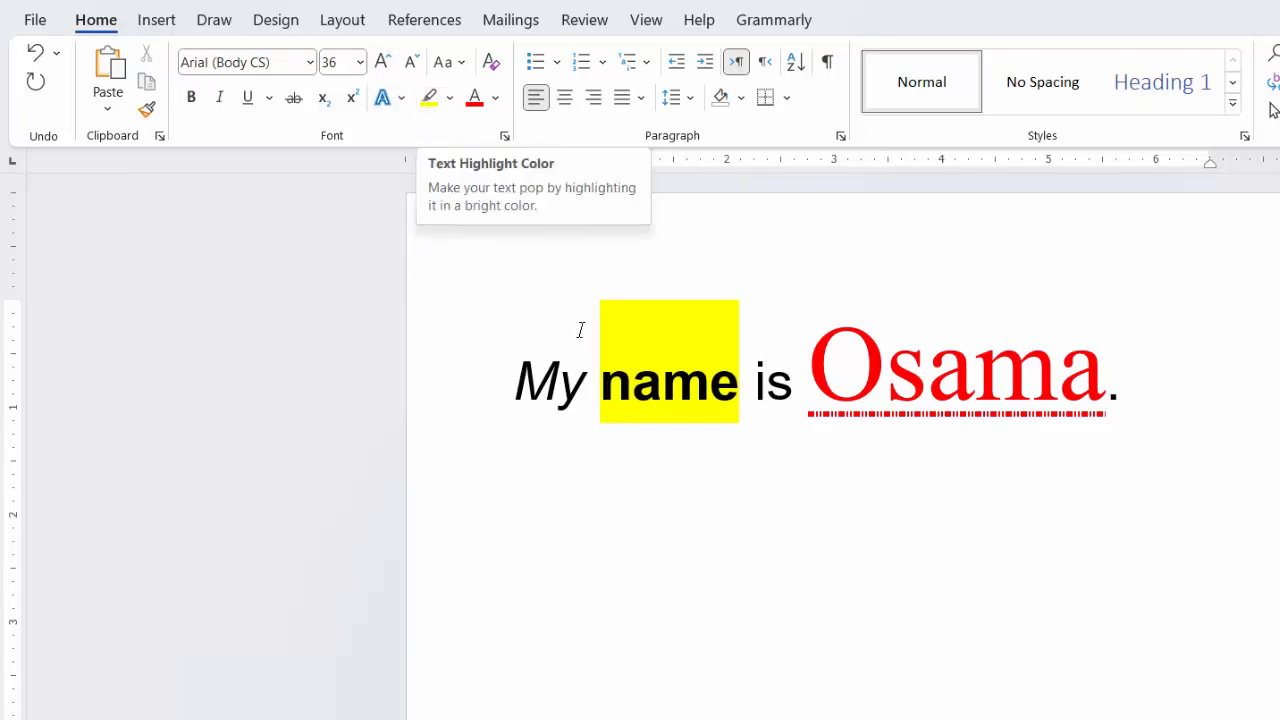
pyautogui.moveTo(594, 394); pyautogui.dragTo(513, 392)
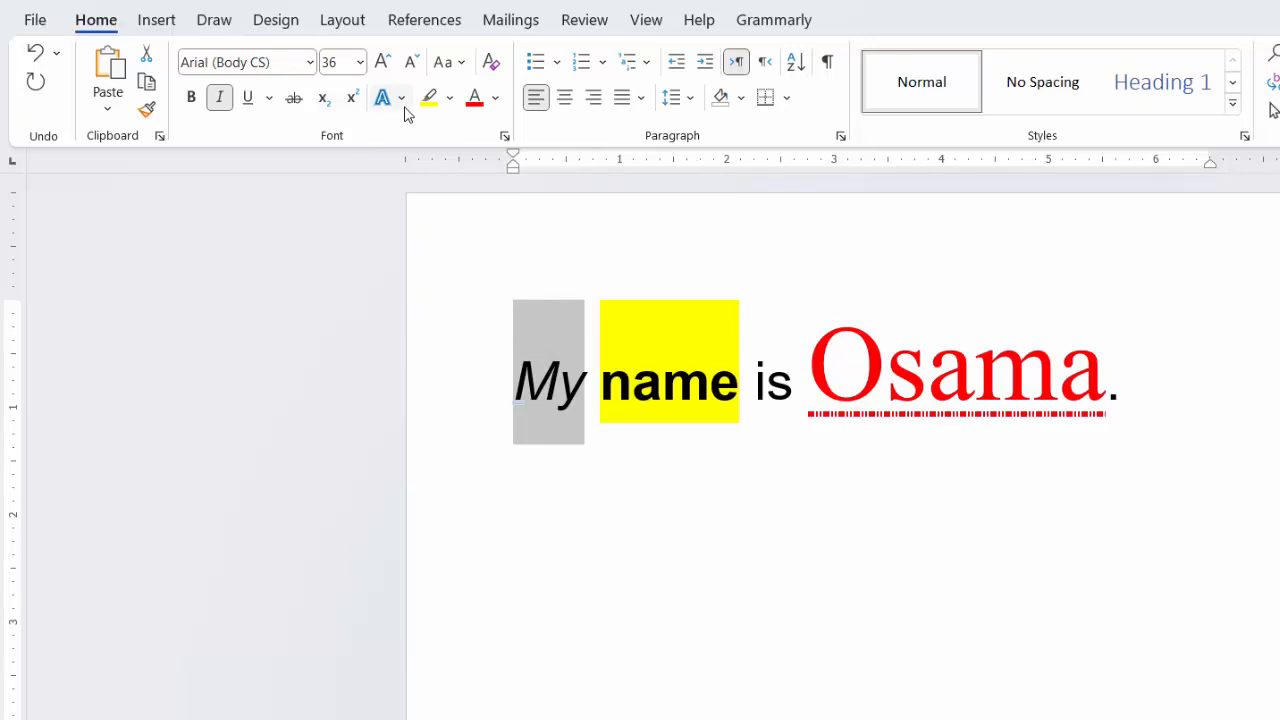
pyautogui.click(401, 98)
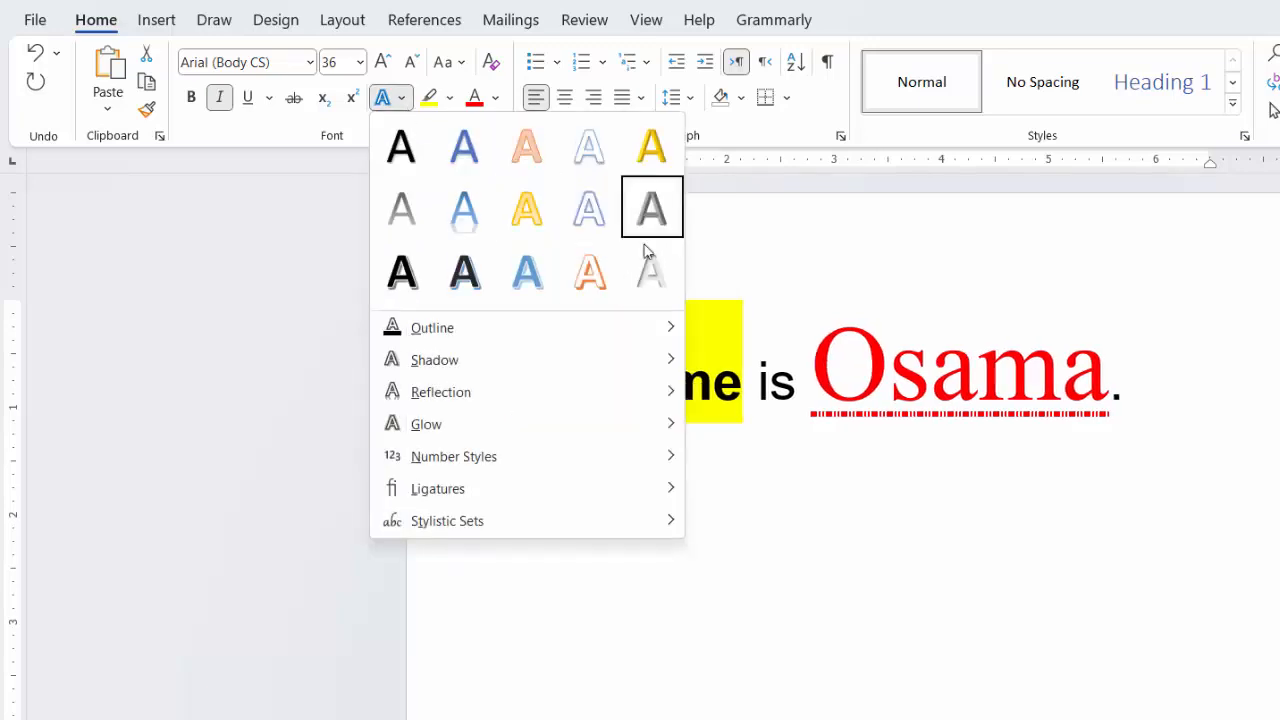
pyautogui.click(590, 271)
pyautogui.click(673, 518)
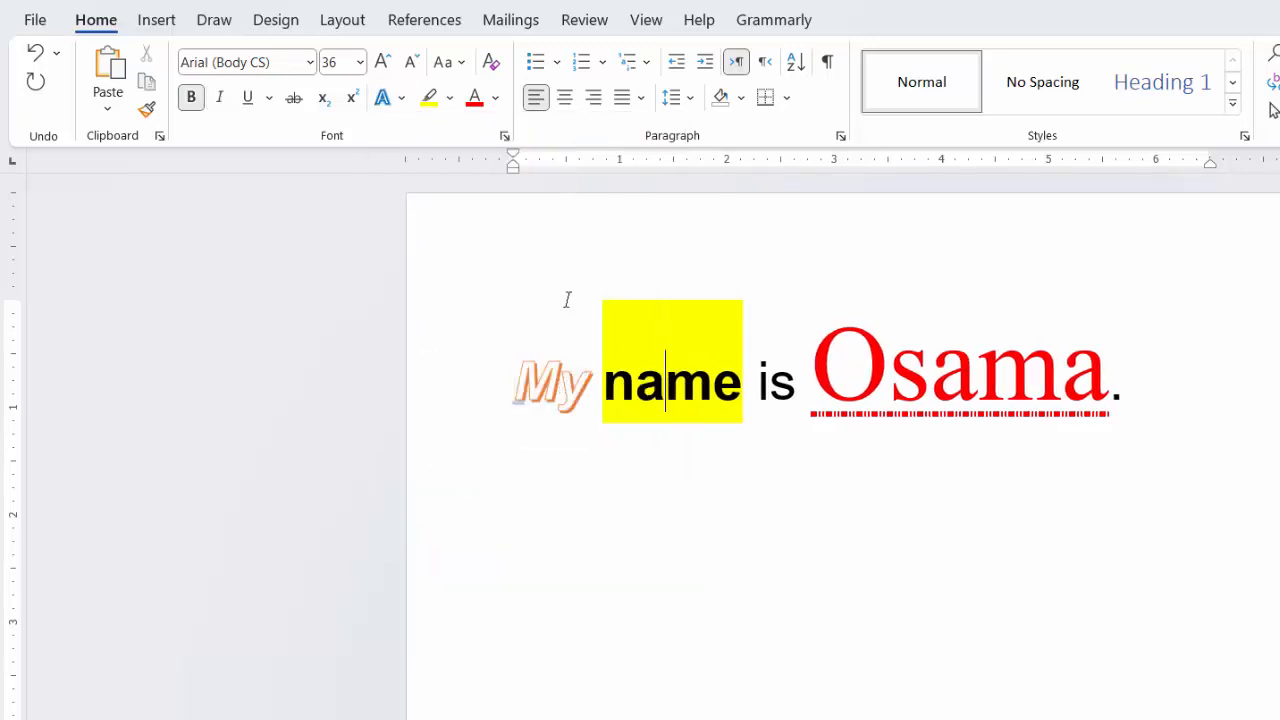
pyautogui.moveTo(586, 366); pyautogui.dragTo(543, 357)
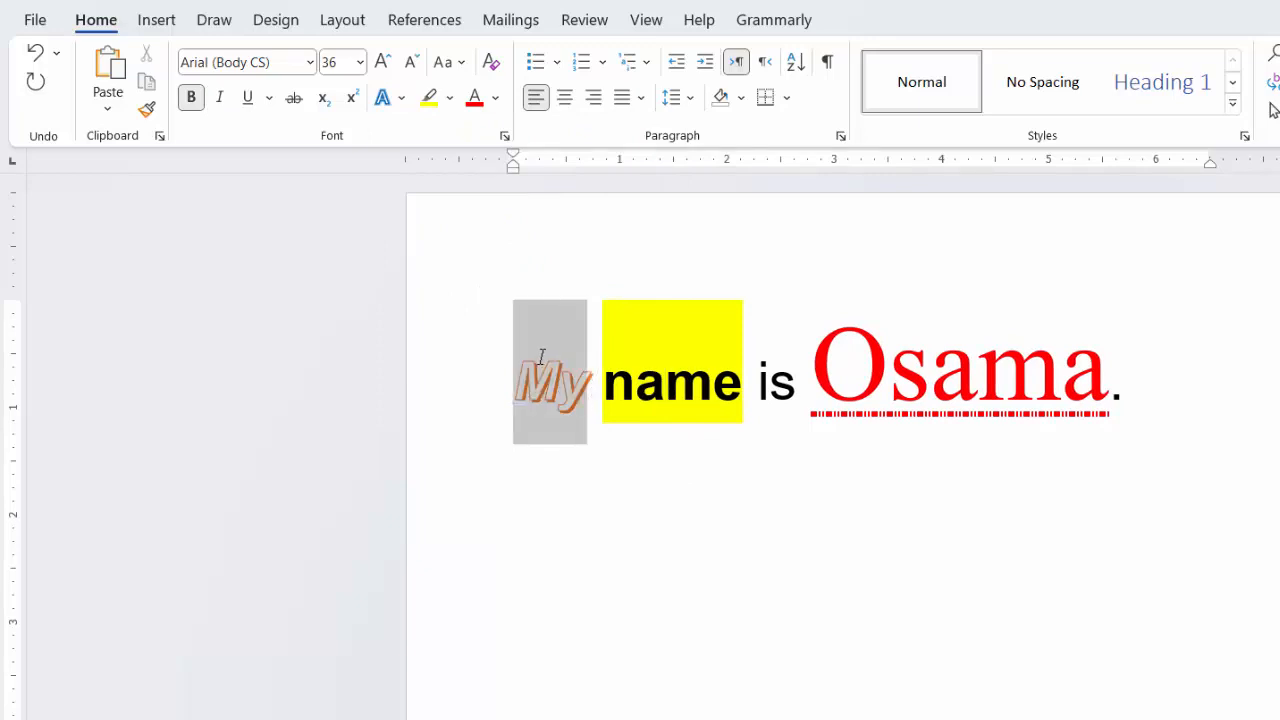
pyautogui.click(388, 97)
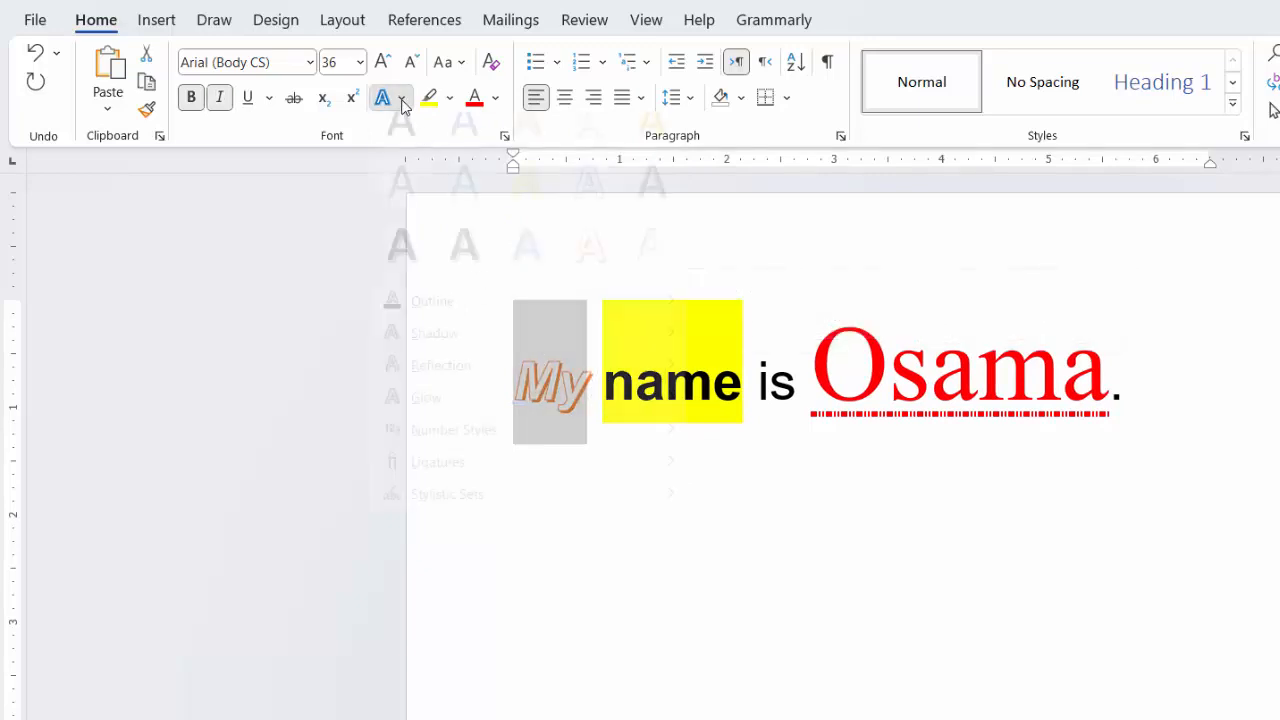
pyautogui.click(838, 530)
pyautogui.click(1178, 392)
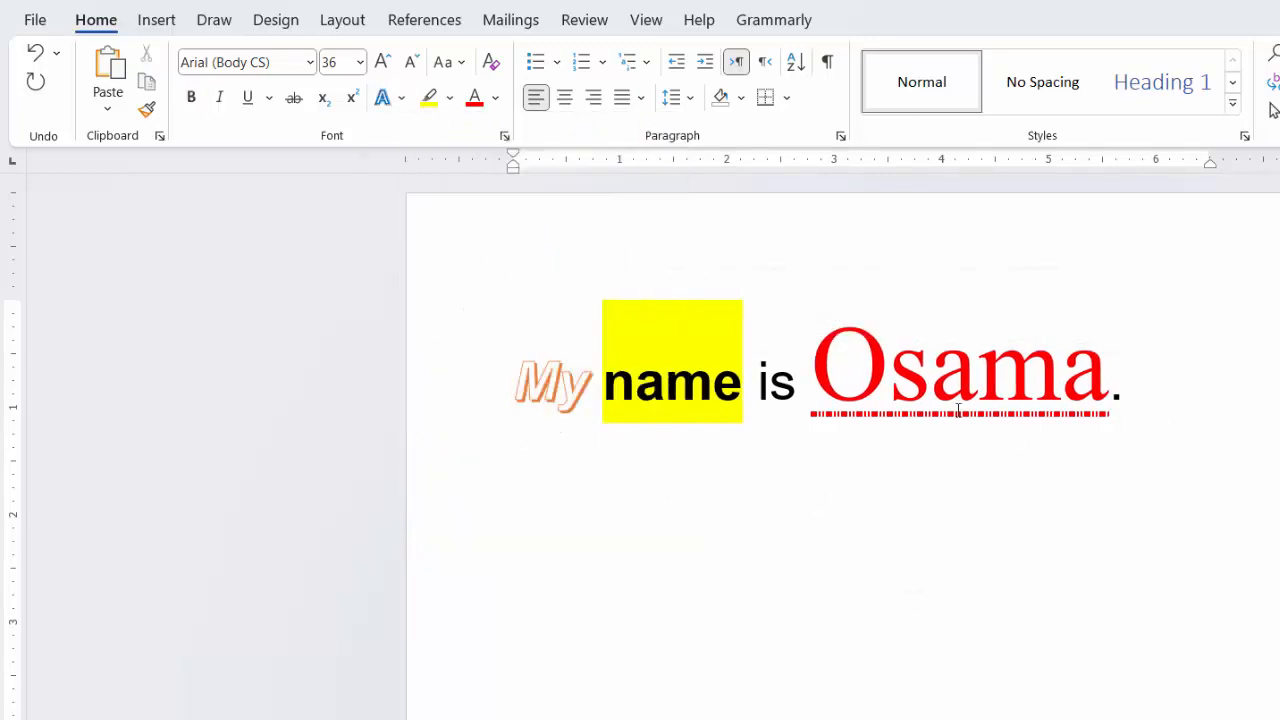
# Step: Set the font color of the person's name at the end of the sentence to the theme color black
pyautogui.moveTo(1105, 393); pyautogui.dragTo(812, 386)
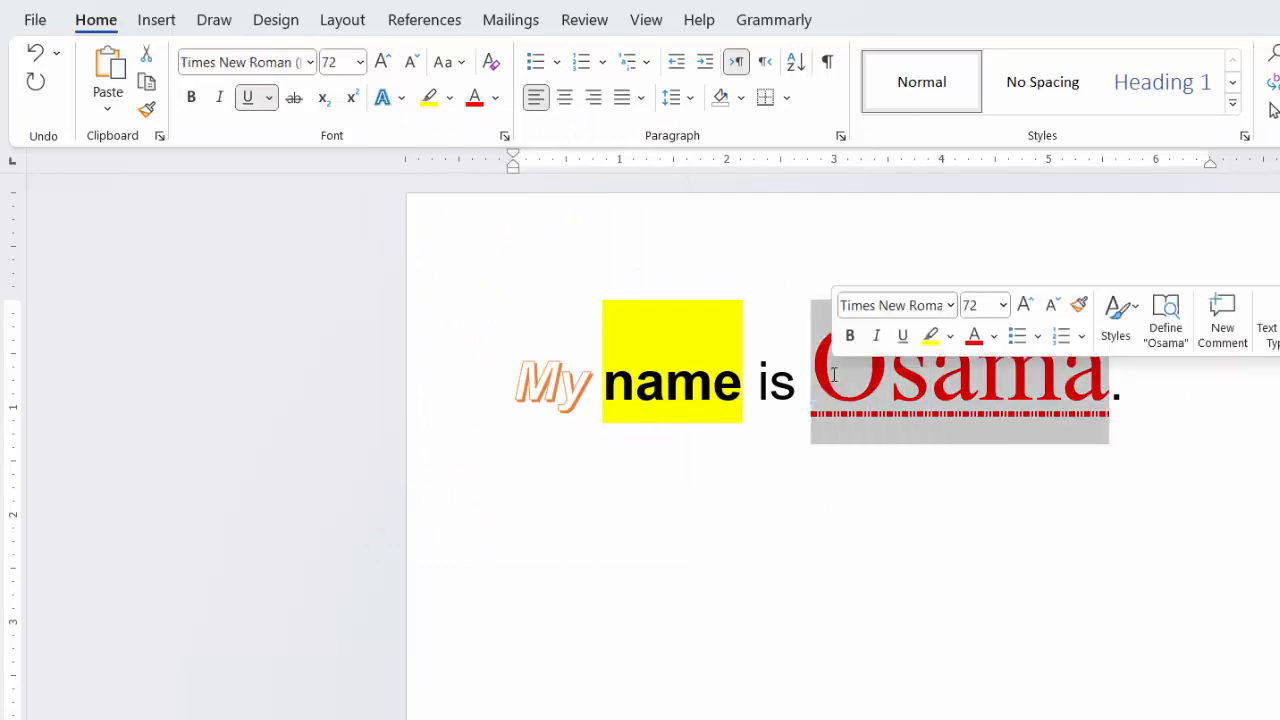
pyautogui.click(496, 99)
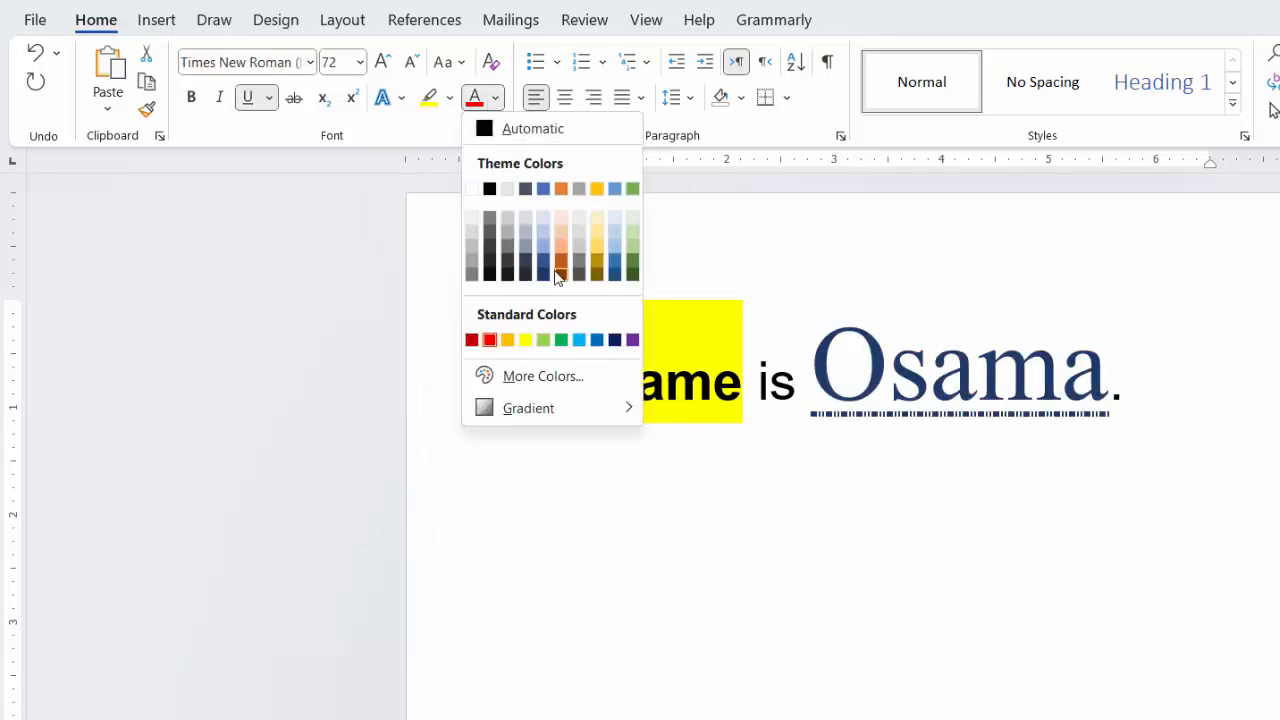
pyautogui.click(489, 189)
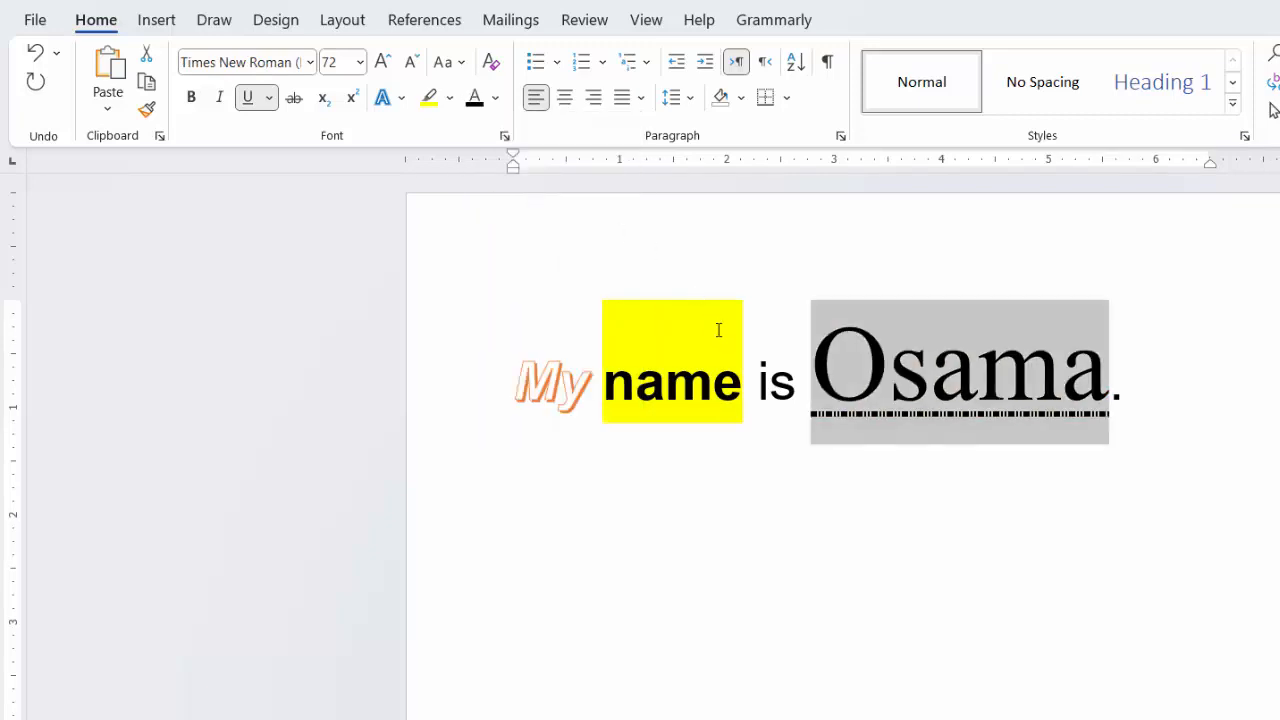
# Step: Remove the yellow highlight from the word "name" by choosing No Color
pyautogui.moveTo(744, 367); pyautogui.dragTo(607, 347)
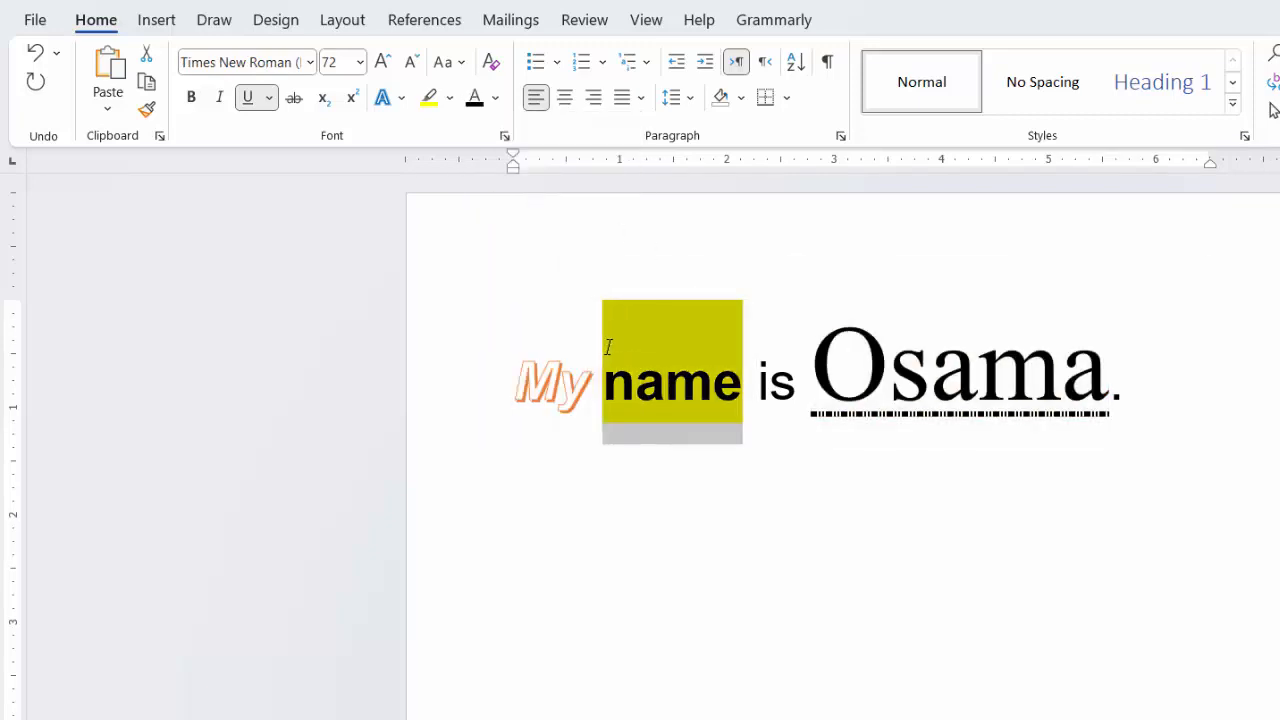
pyautogui.click(450, 100)
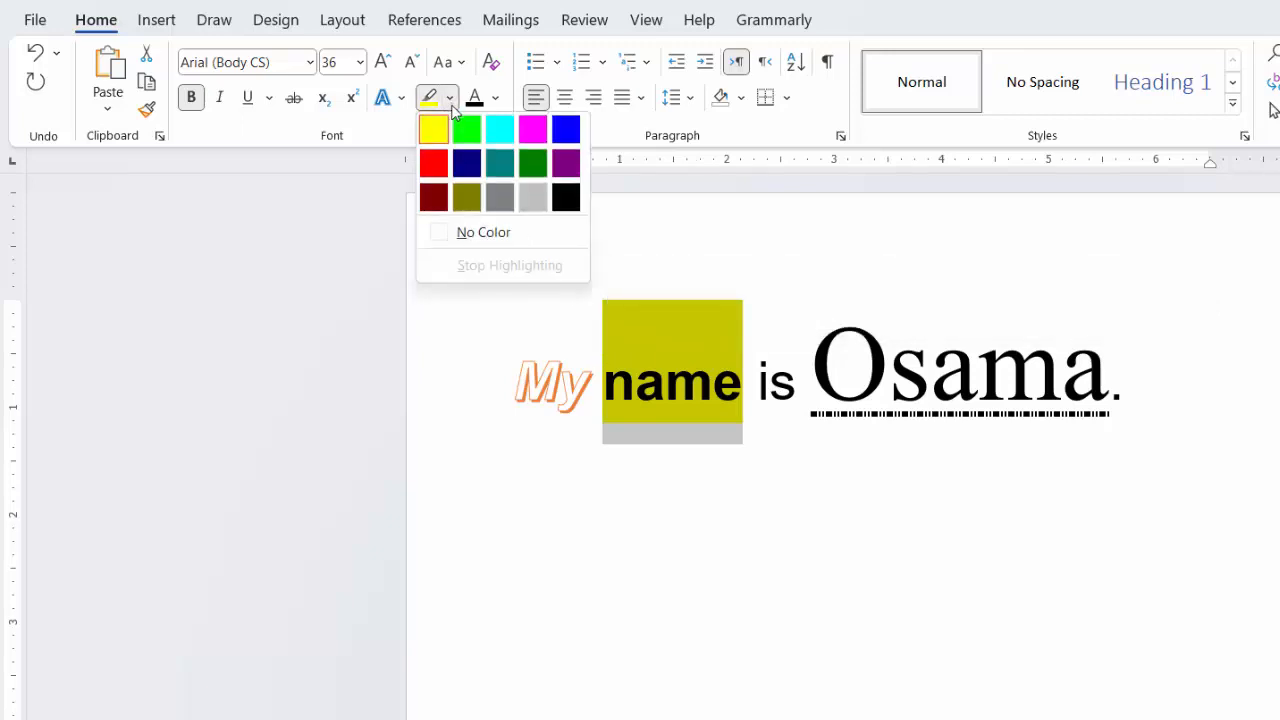
pyautogui.click(486, 240)
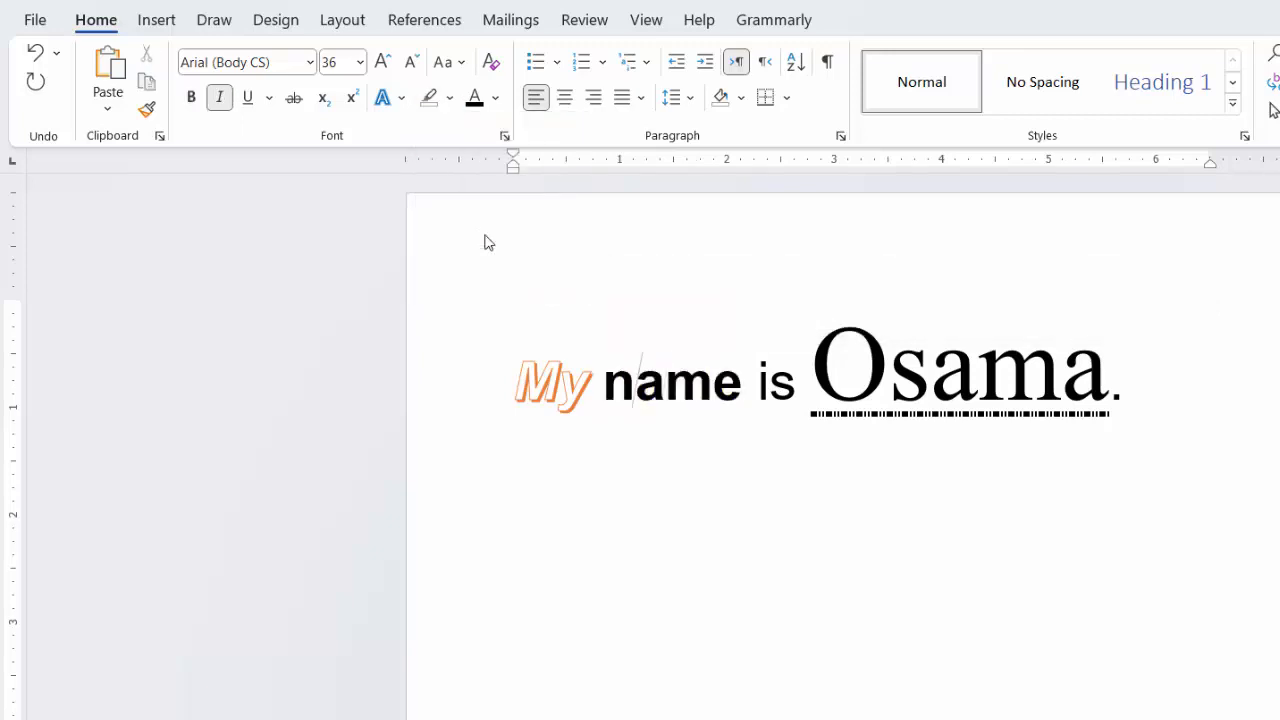
pyautogui.click(693, 484)
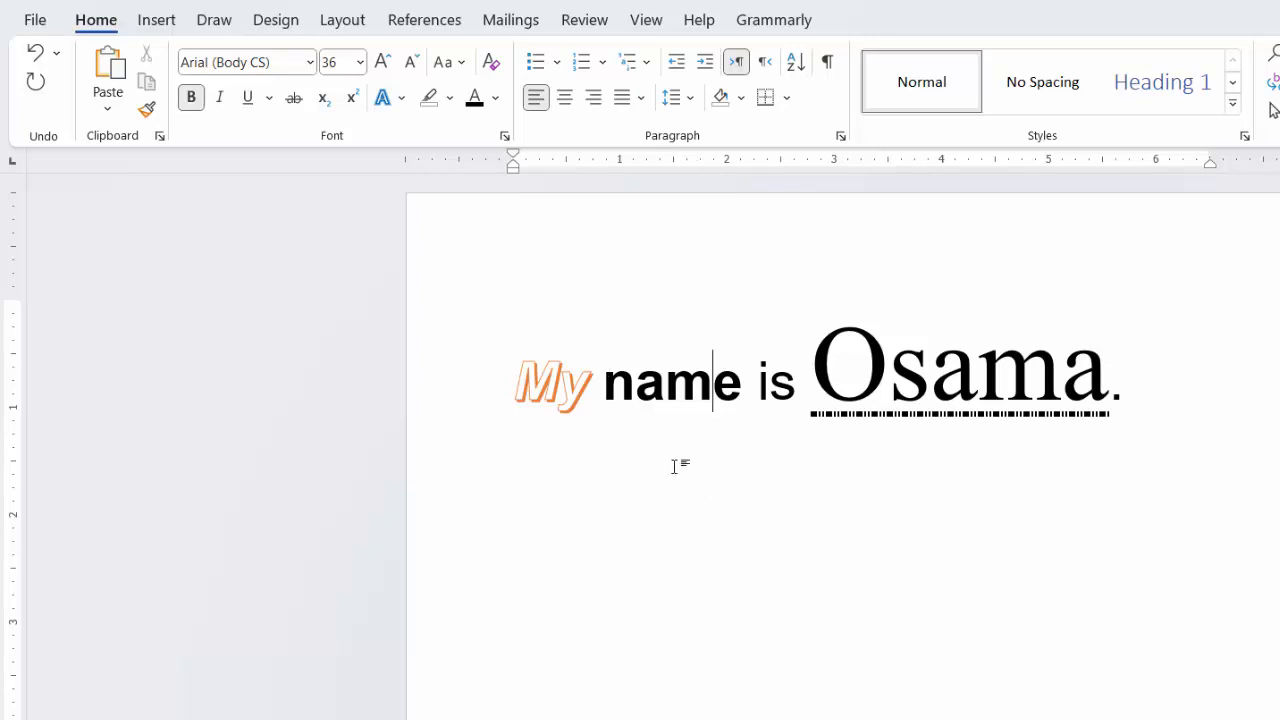
# Step: Add the text "23 = 6" below the sentence, leaving one blank line in between
pyautogui.click(1155, 398)
pyautogui.press('Return')
pyautogui.press('Return')
pyautogui.write('2')
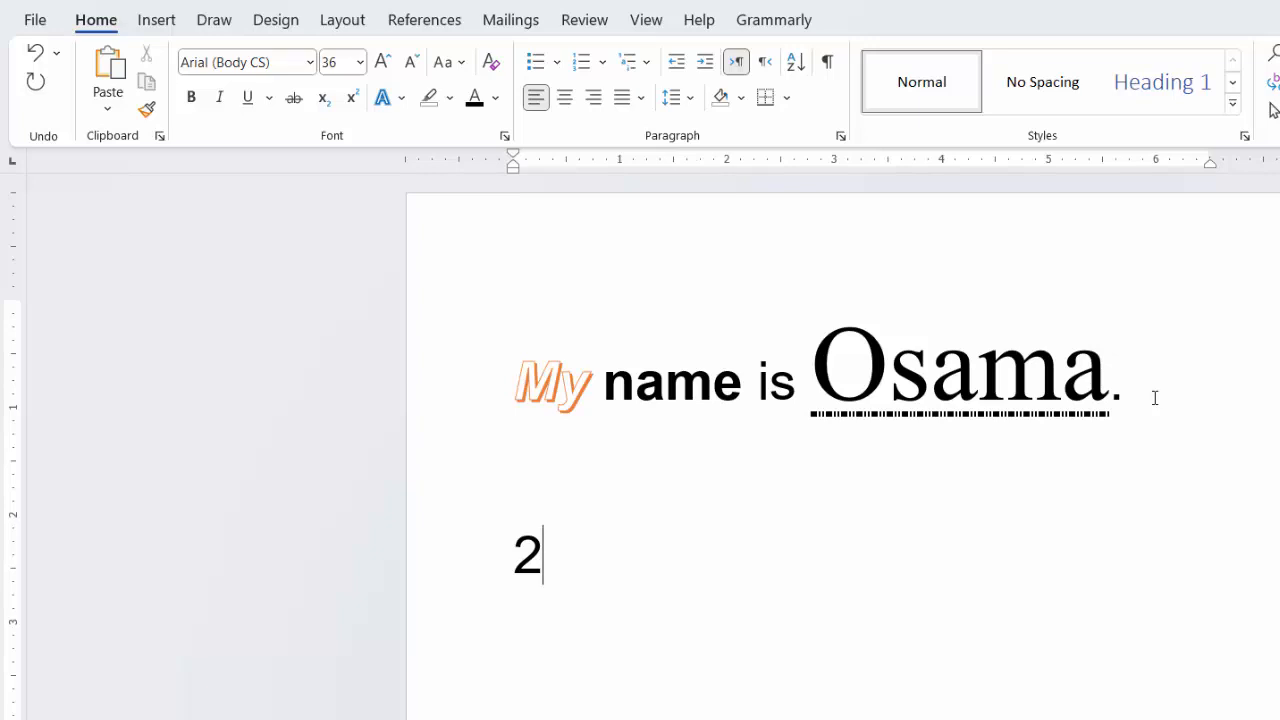
pyautogui.write('3 = ')
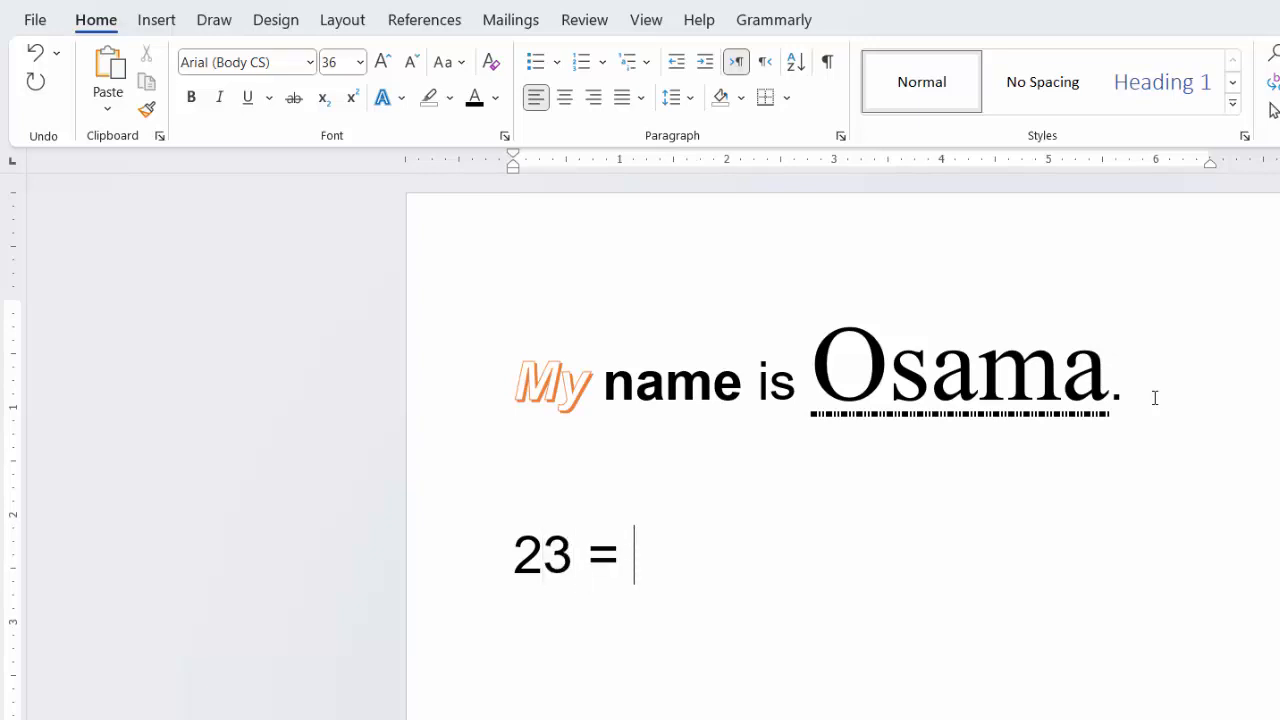
pyautogui.write('6')
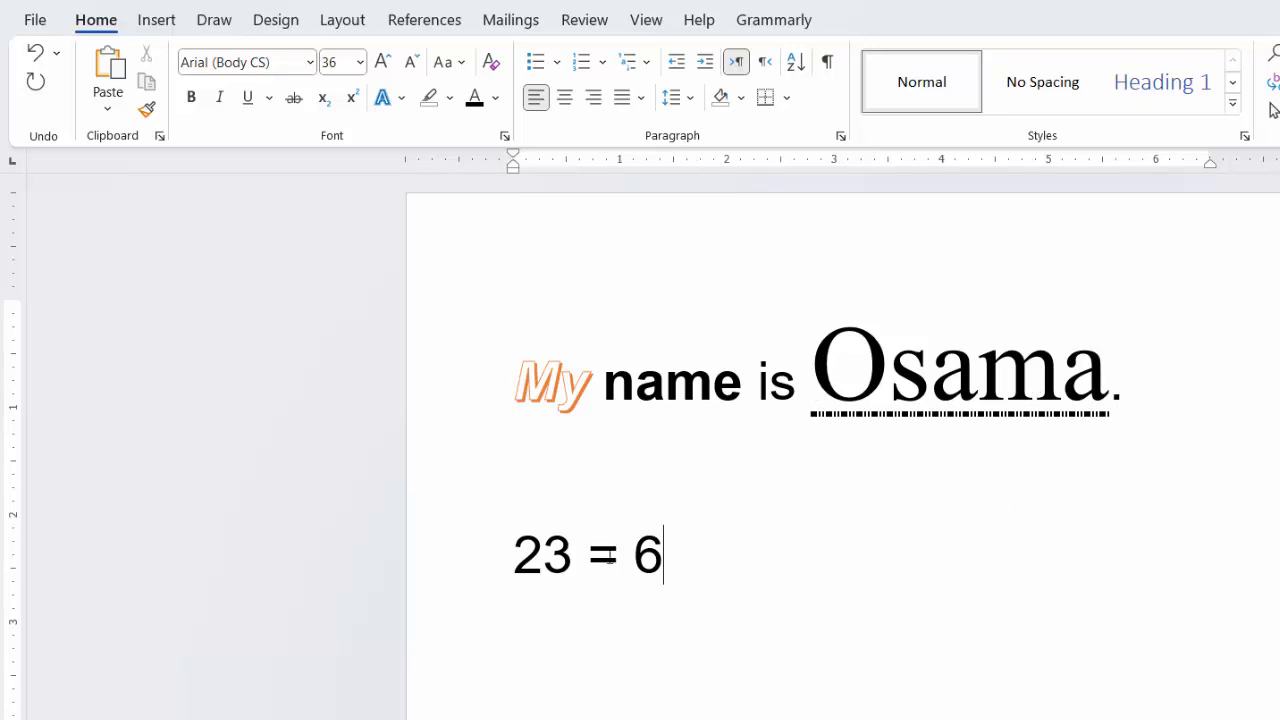
# Step: Format the 3 in "23 = 6" as superscript
pyautogui.moveTo(575, 558); pyautogui.dragTo(543, 558)
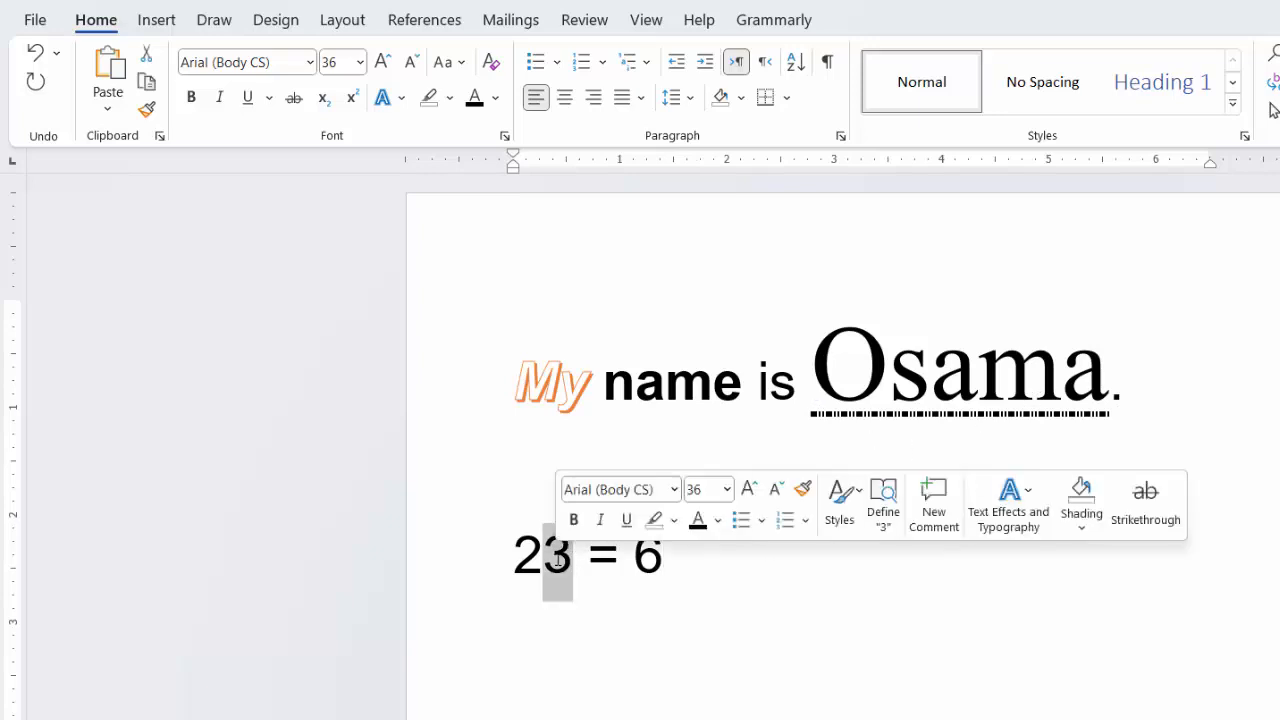
pyautogui.click(351, 106)
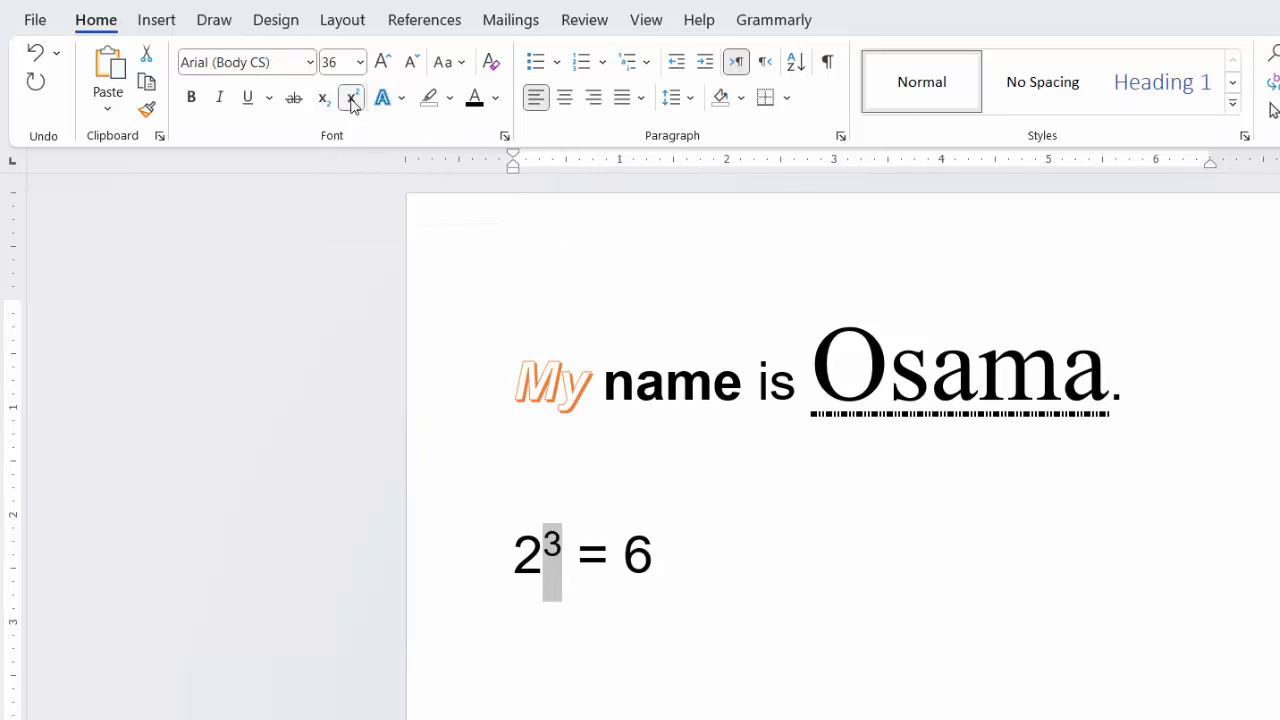
pyautogui.click(726, 549)
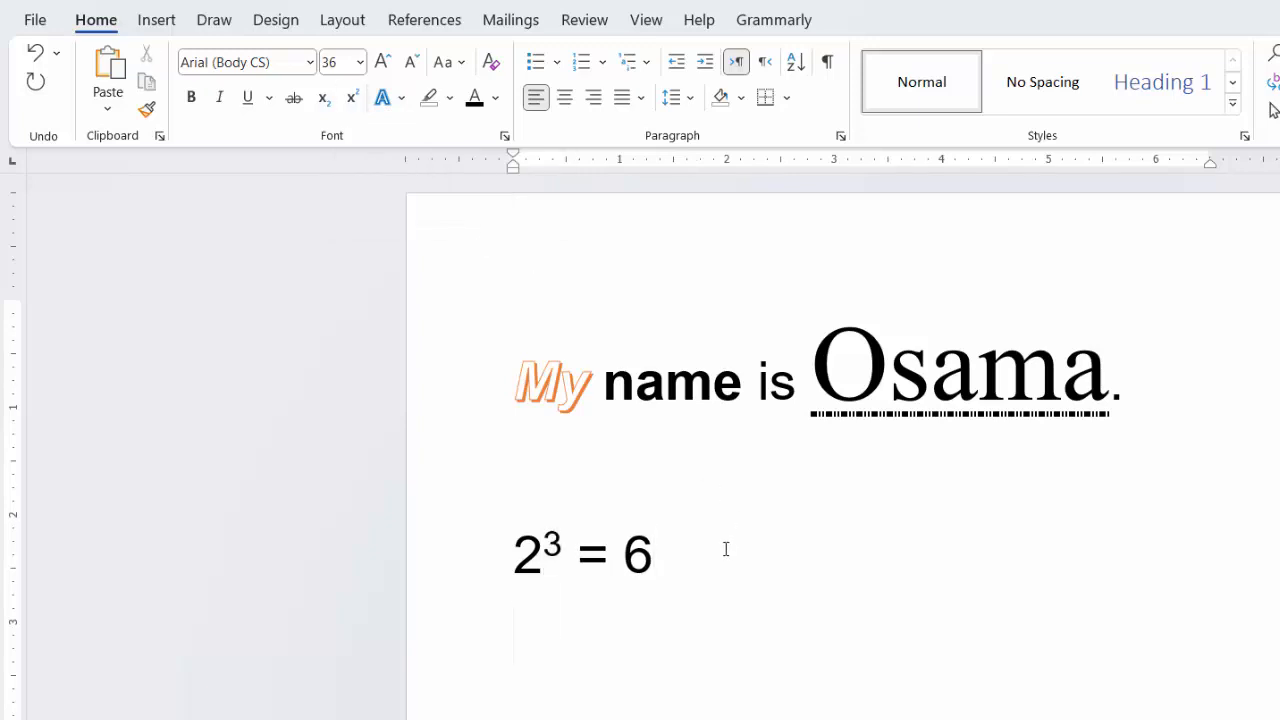
# Step: Write "H2O" on the line below the equation and format its 2 as subscript
pyautogui.write('H2')
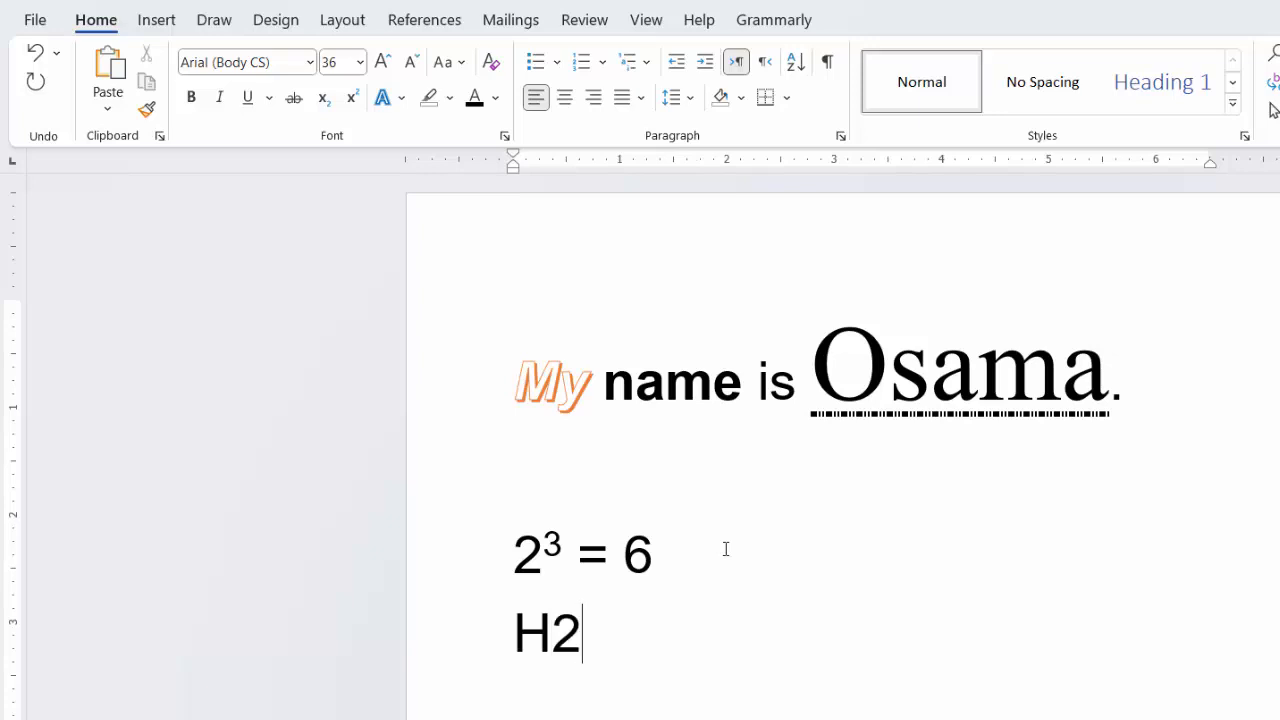
pyautogui.write('O')
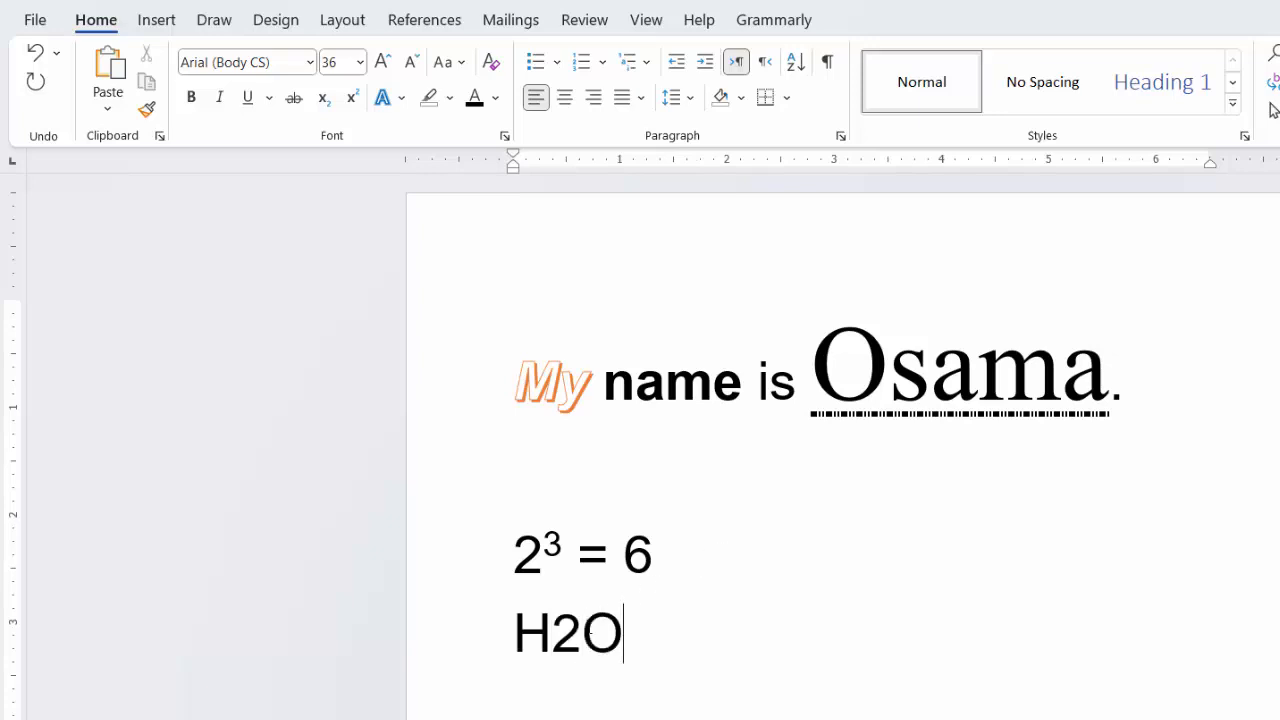
pyautogui.doubleClick(579, 632)
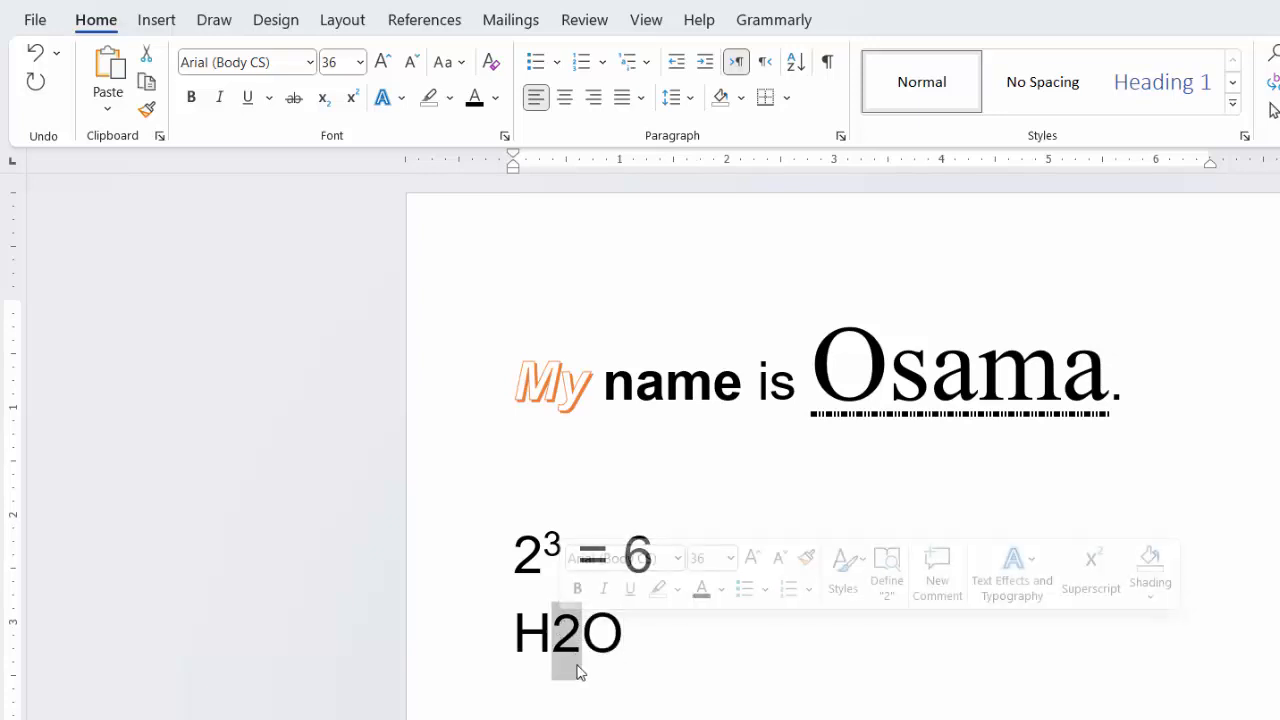
pyautogui.click(323, 99)
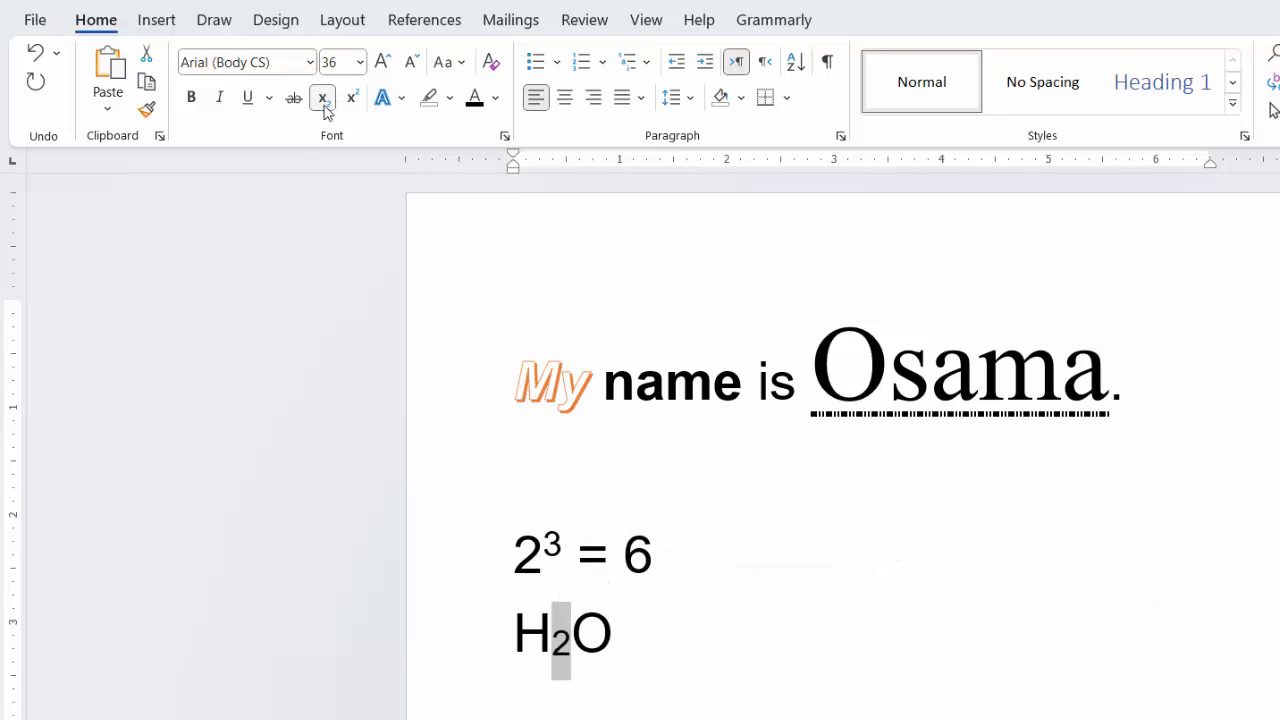
pyautogui.click(786, 602)
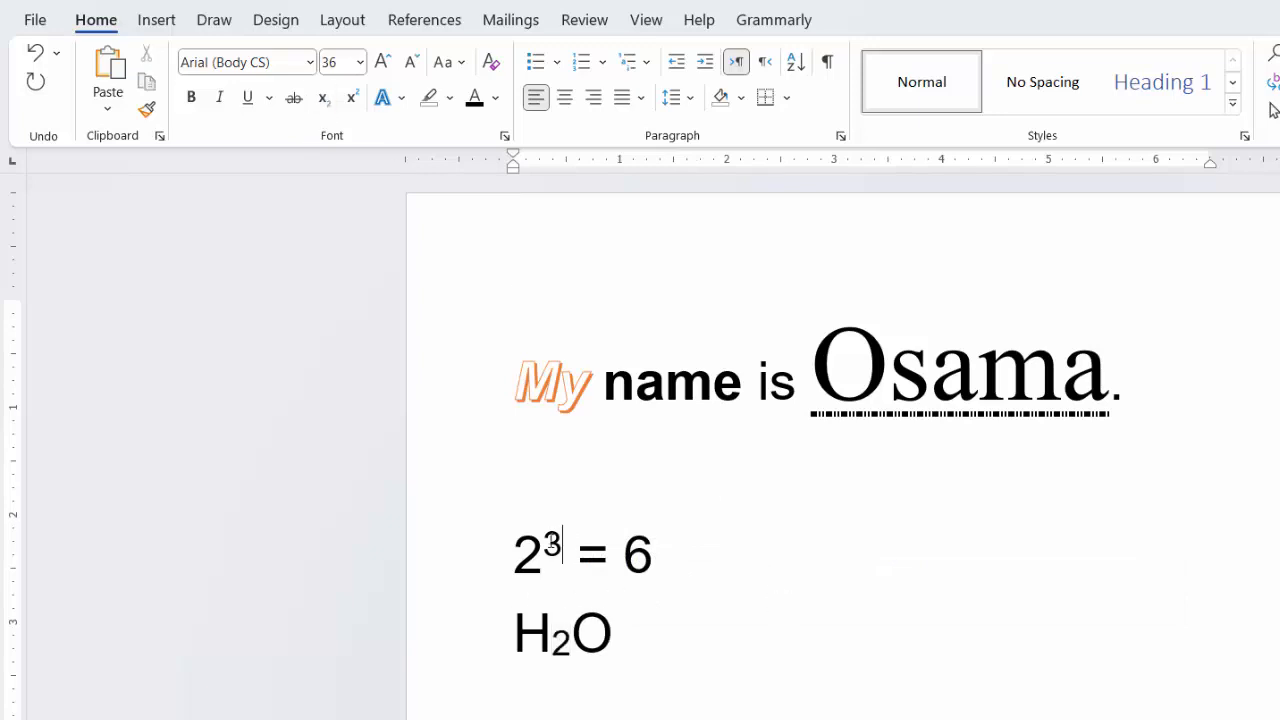
# Step: Remove the superscript formatting from the 3 in the equation
pyautogui.moveTo(552, 543); pyautogui.dragTo(565, 543)
pyautogui.click(353, 101)
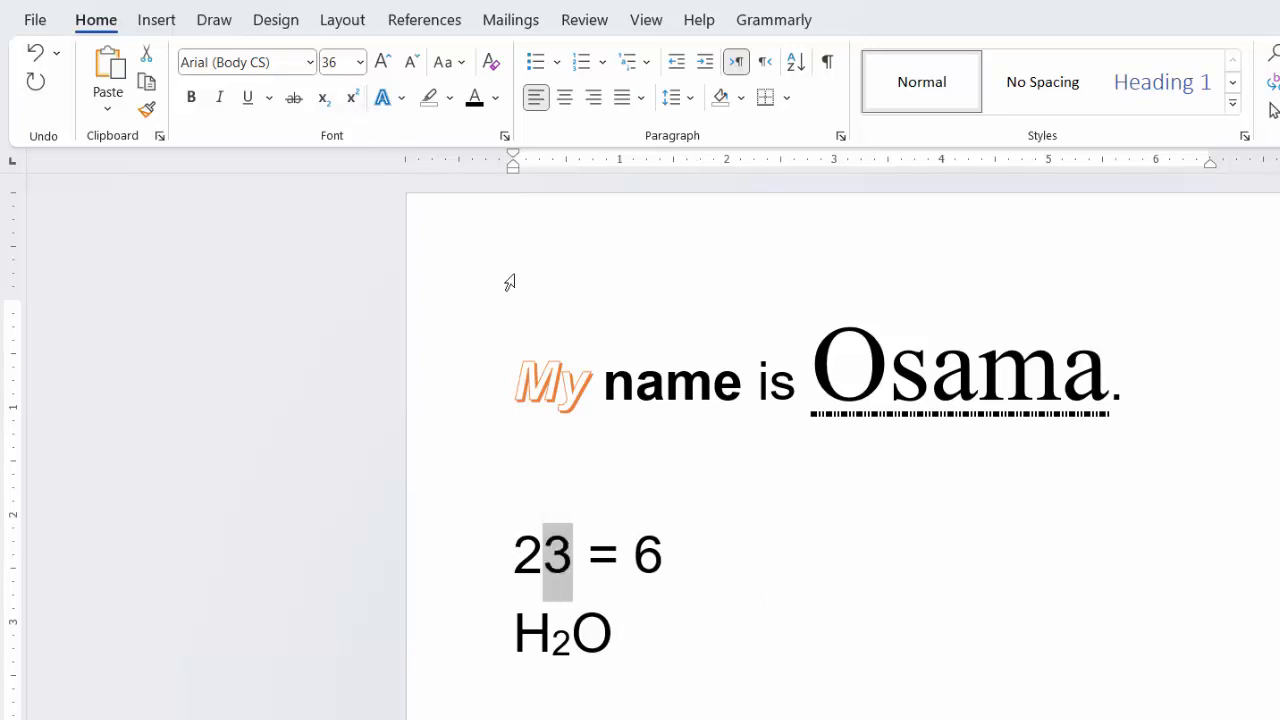
pyautogui.click(807, 638)
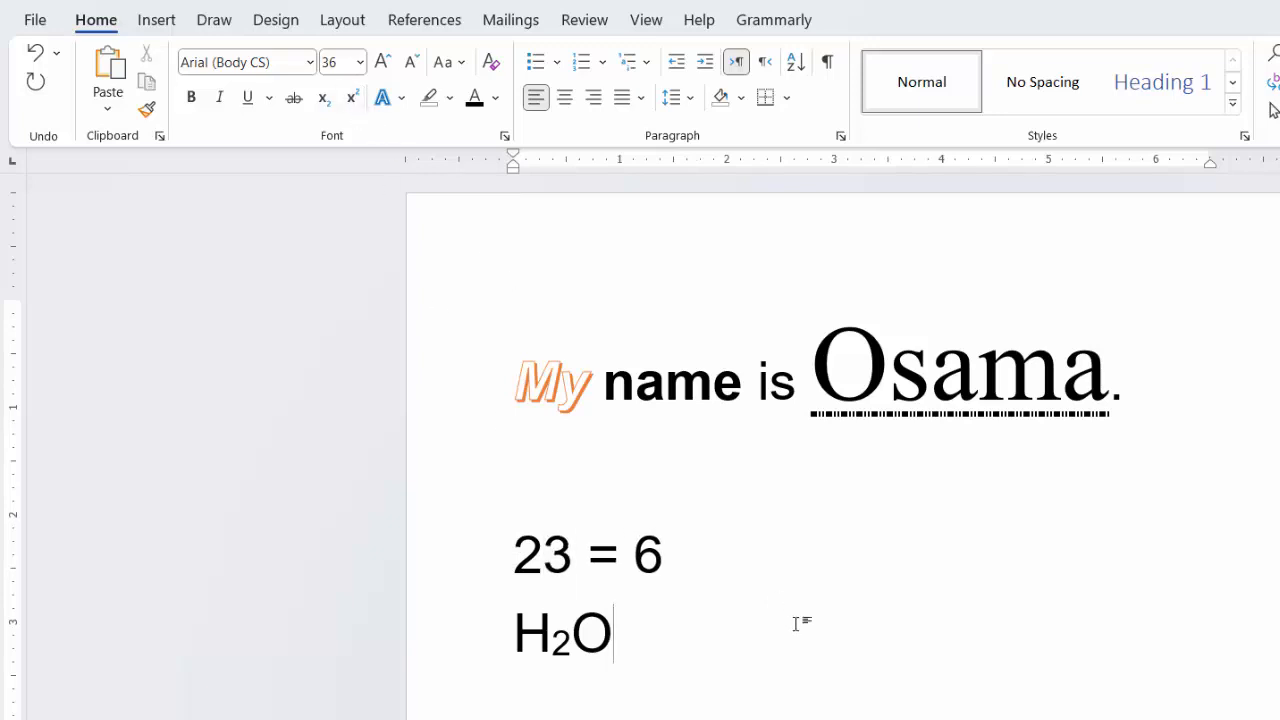
# Step: Apply strikethrough to the word "name" in the sentence
pyautogui.moveTo(746, 392); pyautogui.dragTo(588, 390)
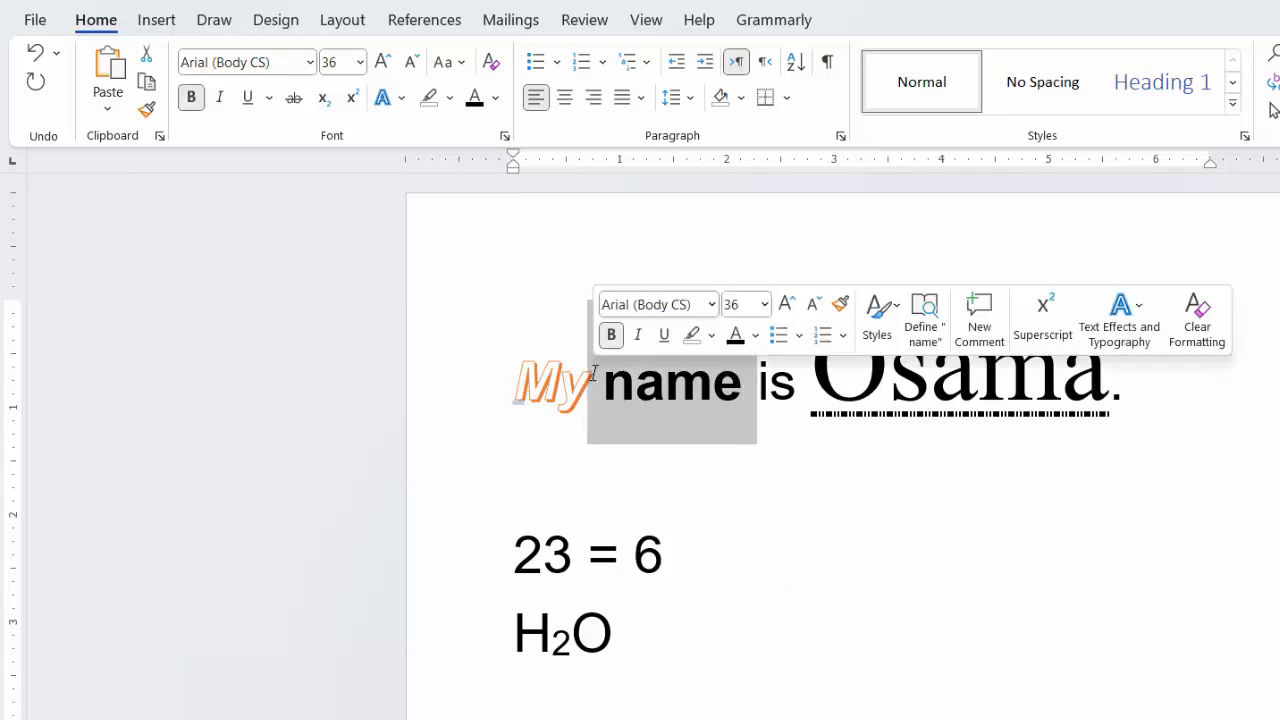
pyautogui.click(299, 99)
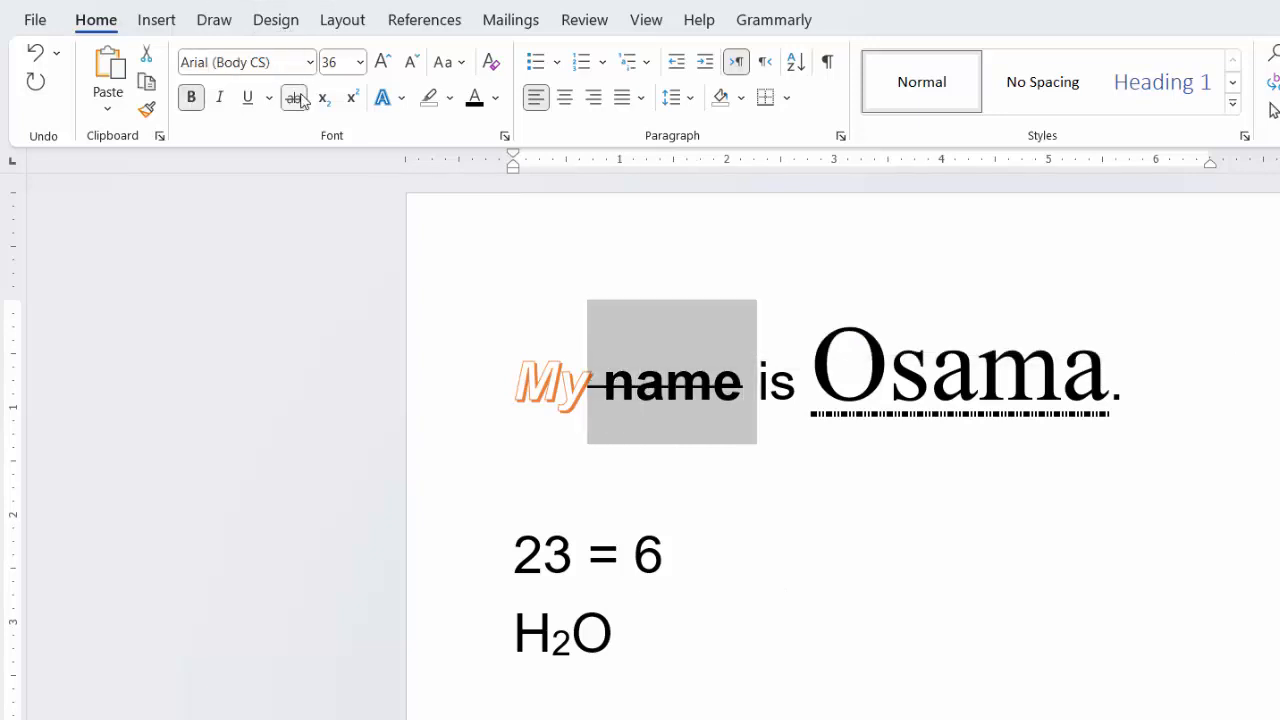
pyautogui.click(781, 578)
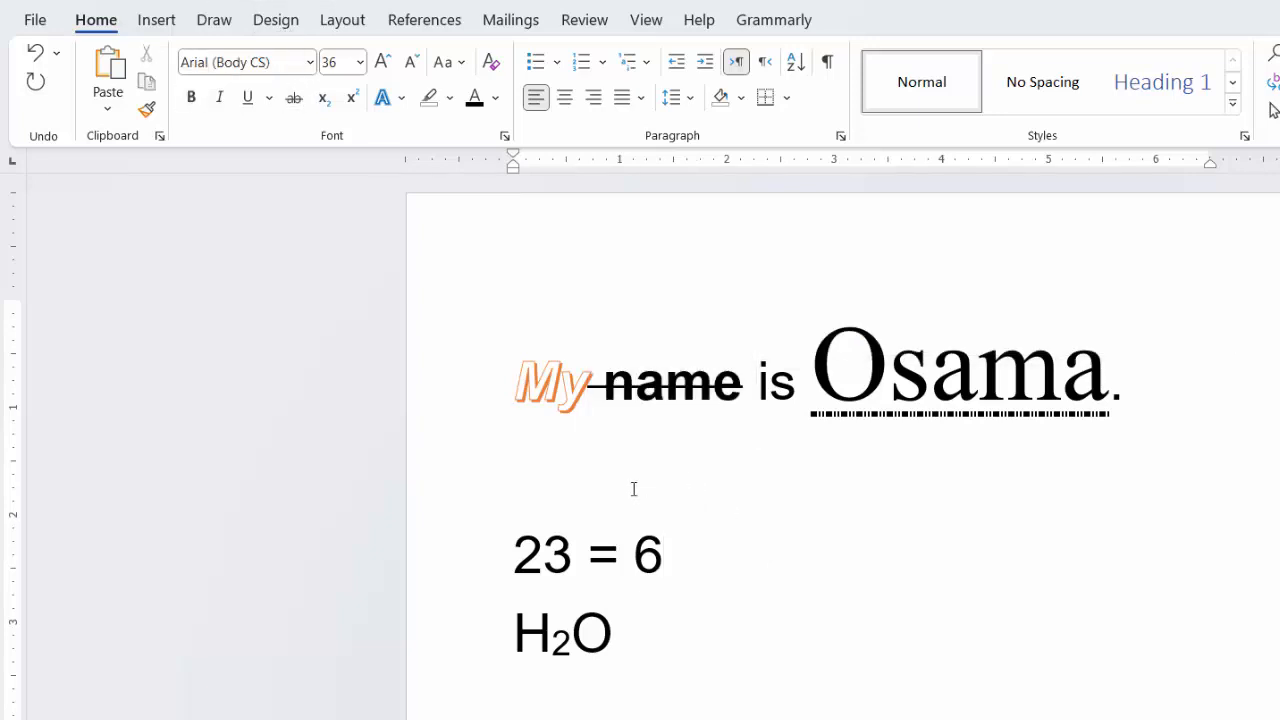
# Step: Replace the entire document text with the person's first name in lowercase
pyautogui.moveTo(676, 652); pyautogui.dragTo(480, 343)
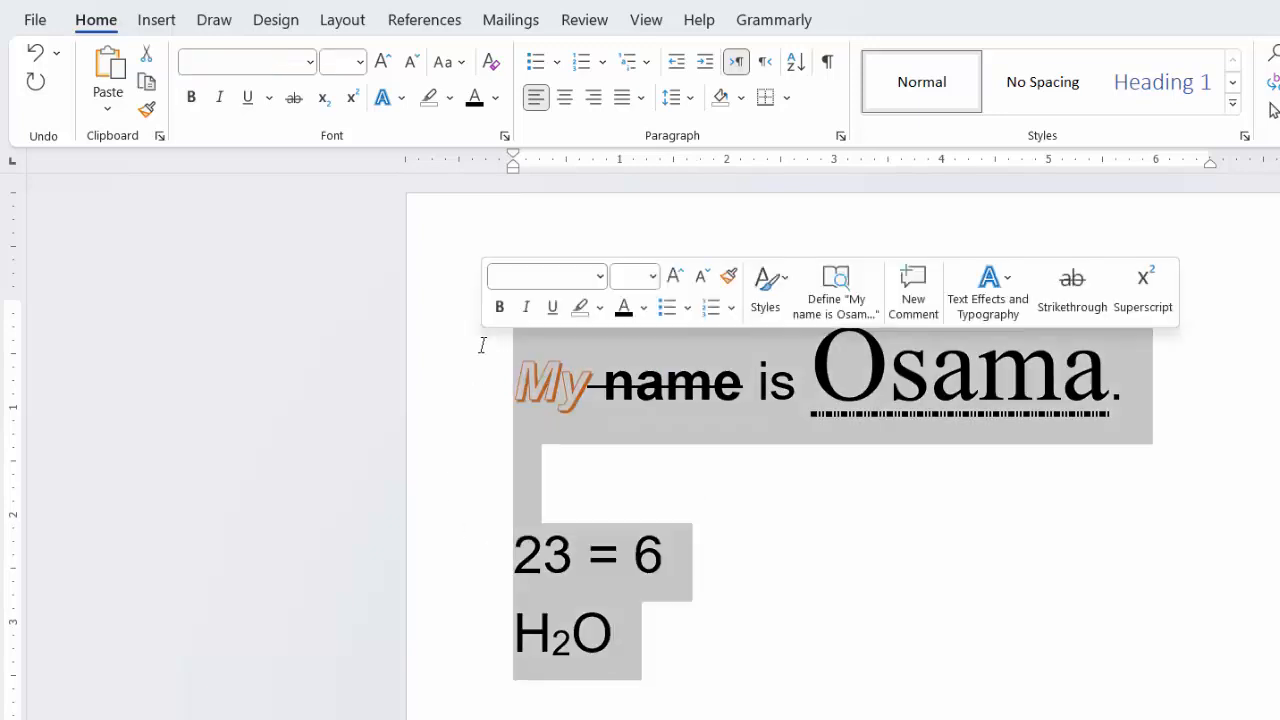
pyautogui.press('BackSpace')
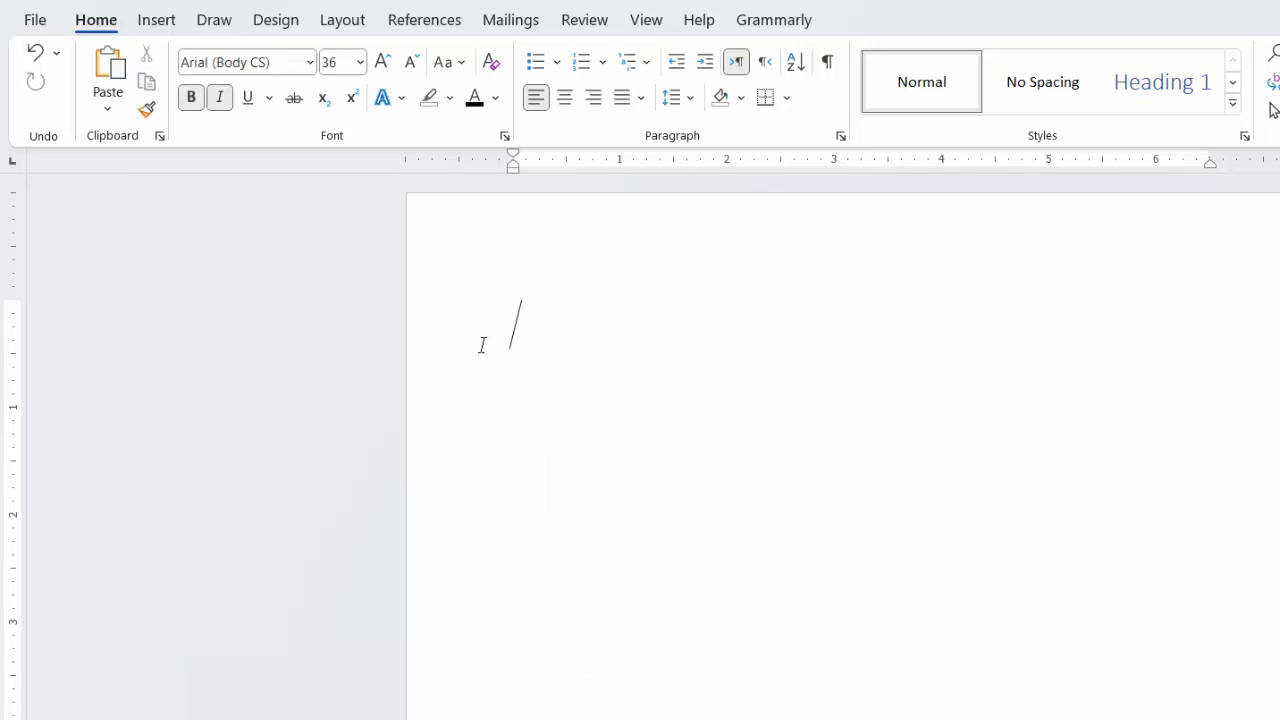
pyautogui.write('osama')
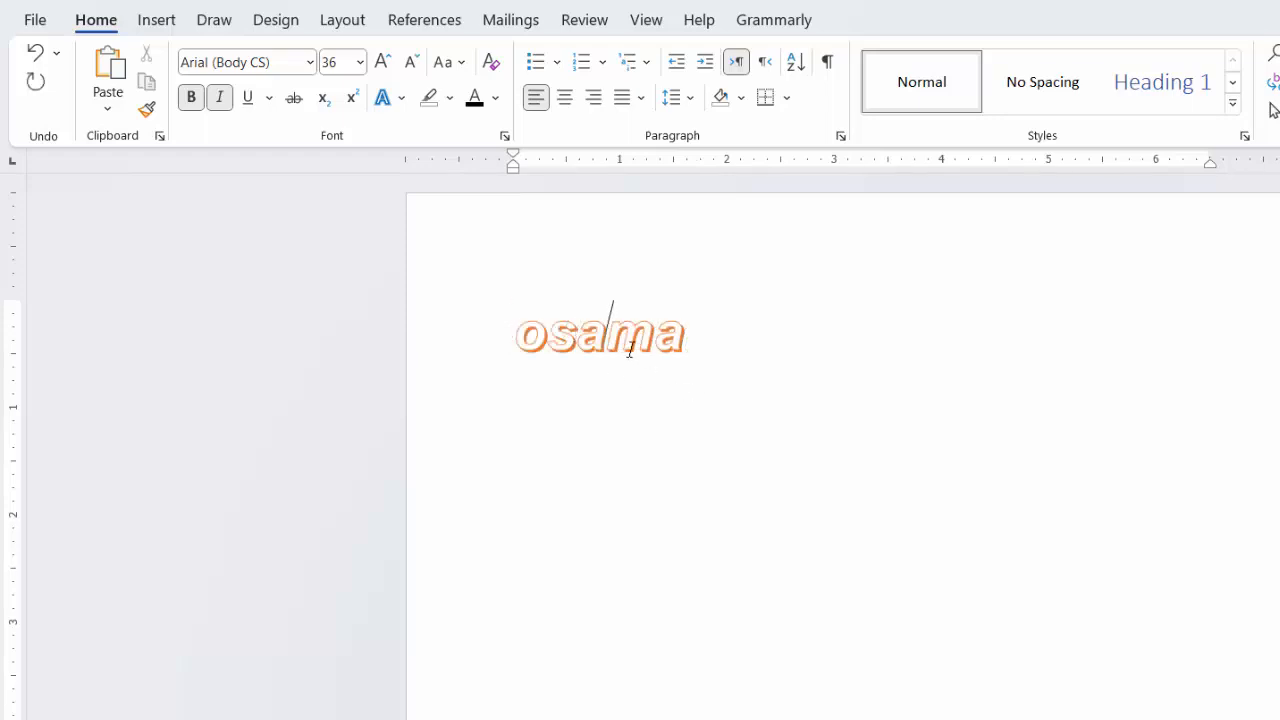
pyautogui.tripleClick(608, 309)
pyautogui.click(401, 98)
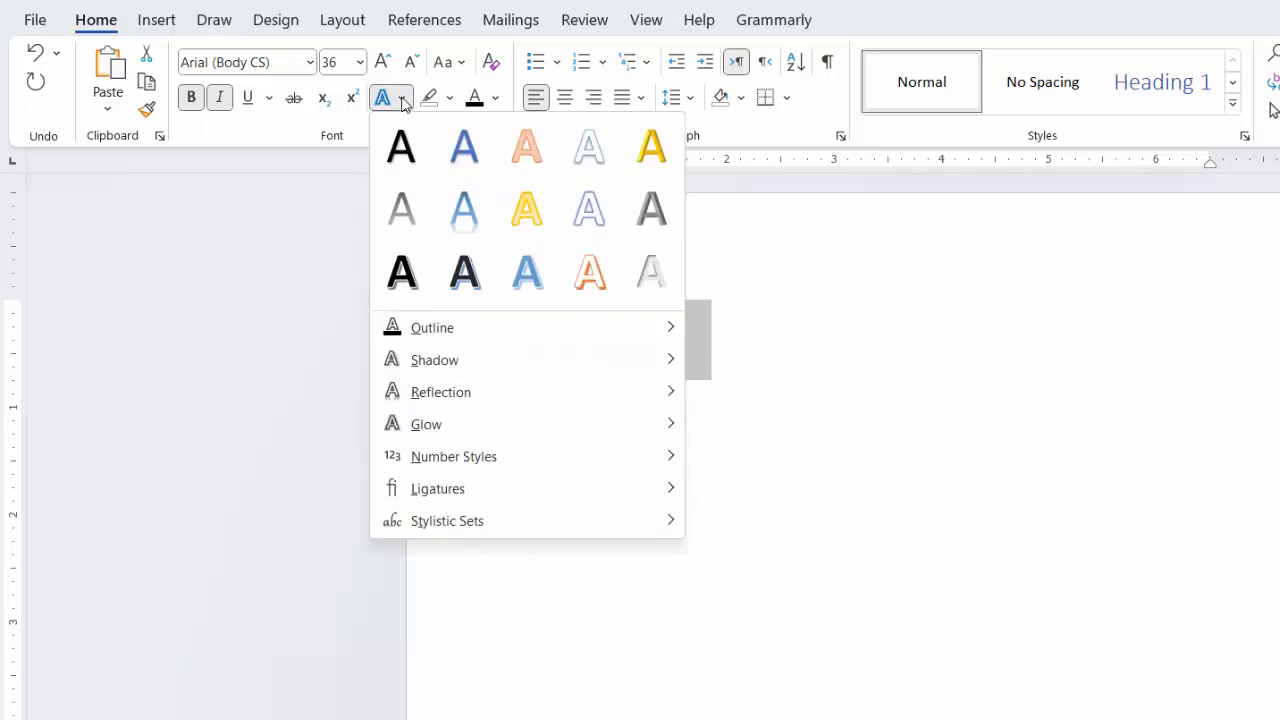
pyautogui.click(790, 460)
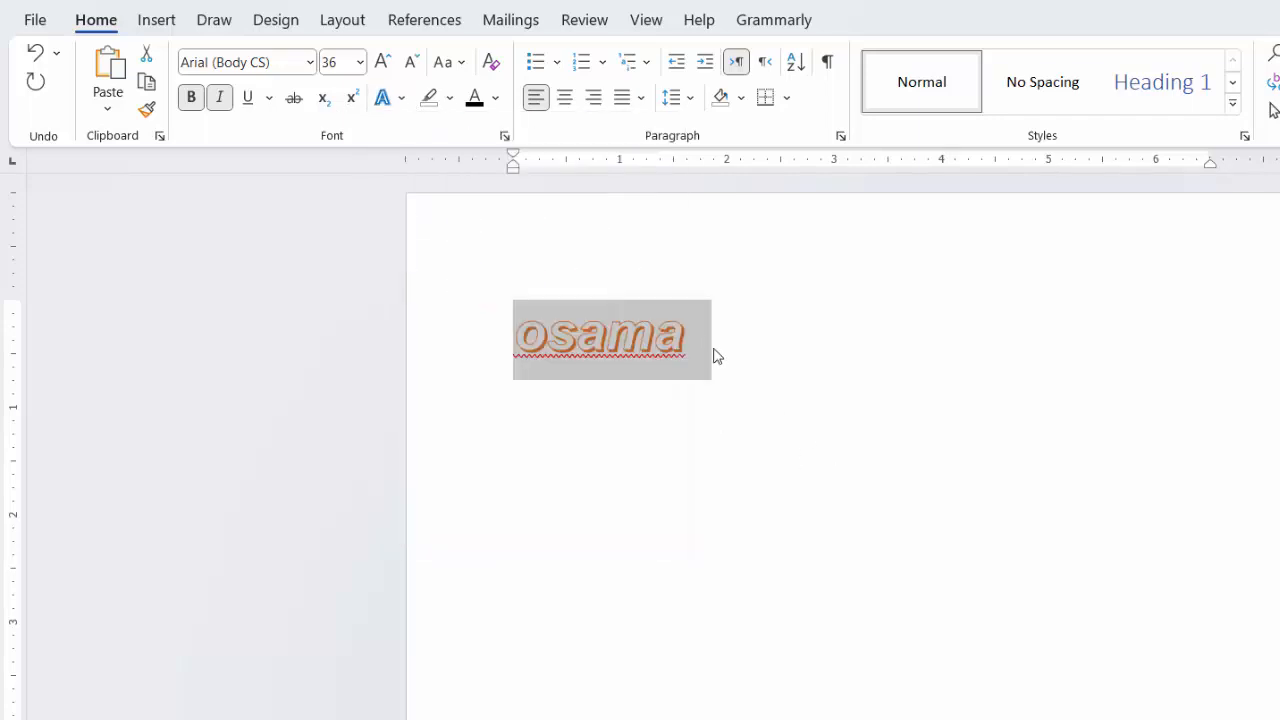
# Step: Clear all formatting from the first name in the document
pyautogui.click(706, 339)
pyautogui.tripleClick(717, 334)
pyautogui.click(490, 63)
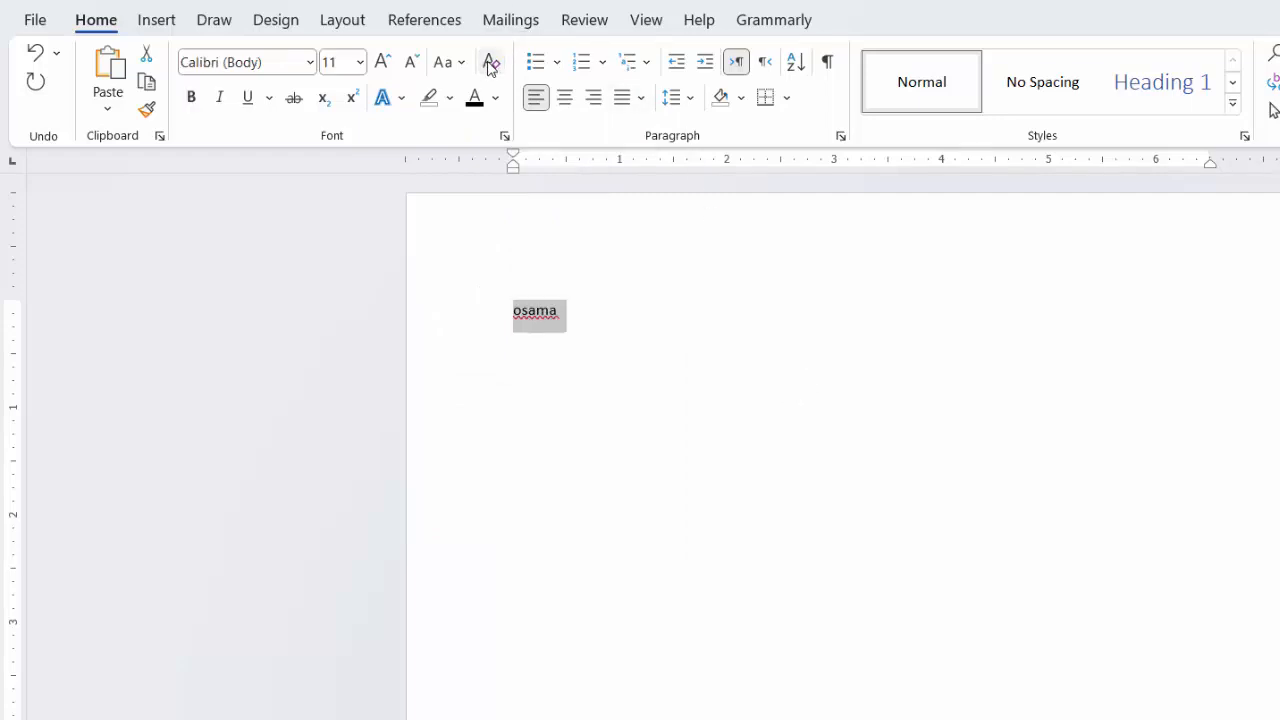
# Step: Increase the font size of the plain first name to 72
pyautogui.click(385, 62)
pyautogui.click(385, 62)
pyautogui.click(385, 62)
pyautogui.doubleClick(385, 62)
pyautogui.click(385, 62)
pyautogui.doubleClick(385, 62)
pyautogui.click(385, 62)
pyautogui.doubleClick(385, 62)
pyautogui.click(385, 62)
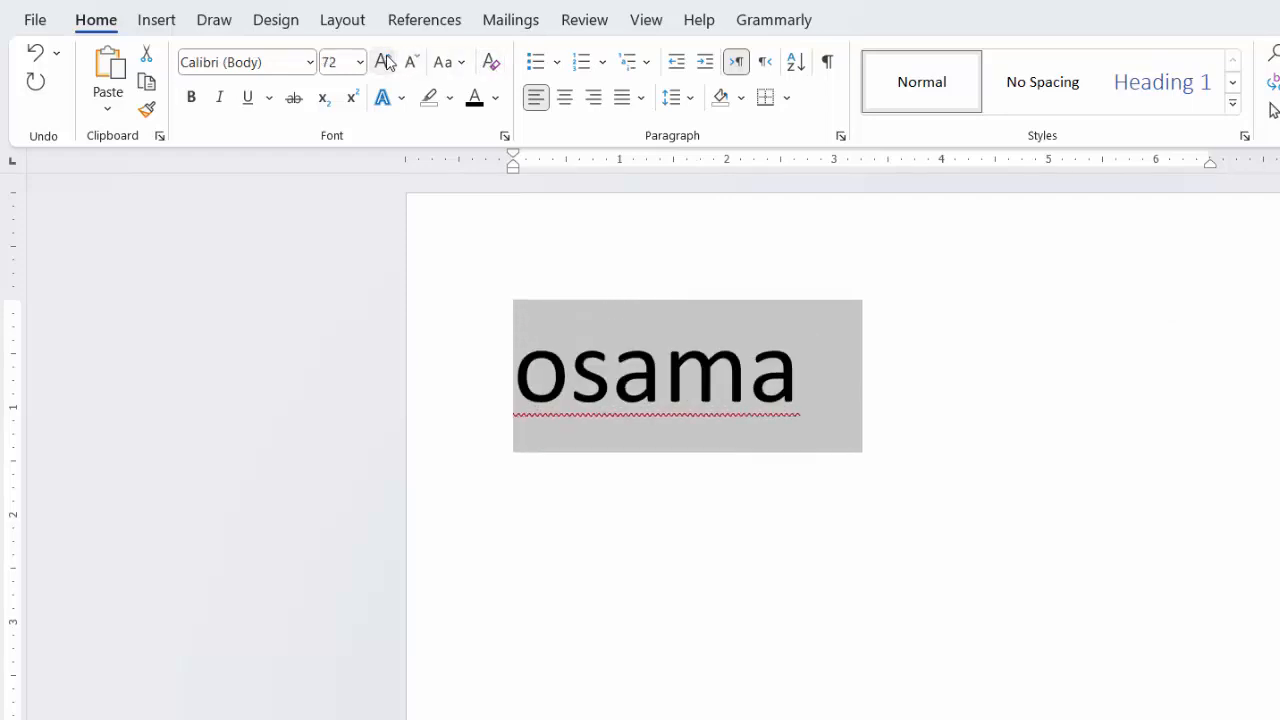
# Step: Add "My name is" before the first name and apply Sentence case to the whole text
pyautogui.click(817, 380)
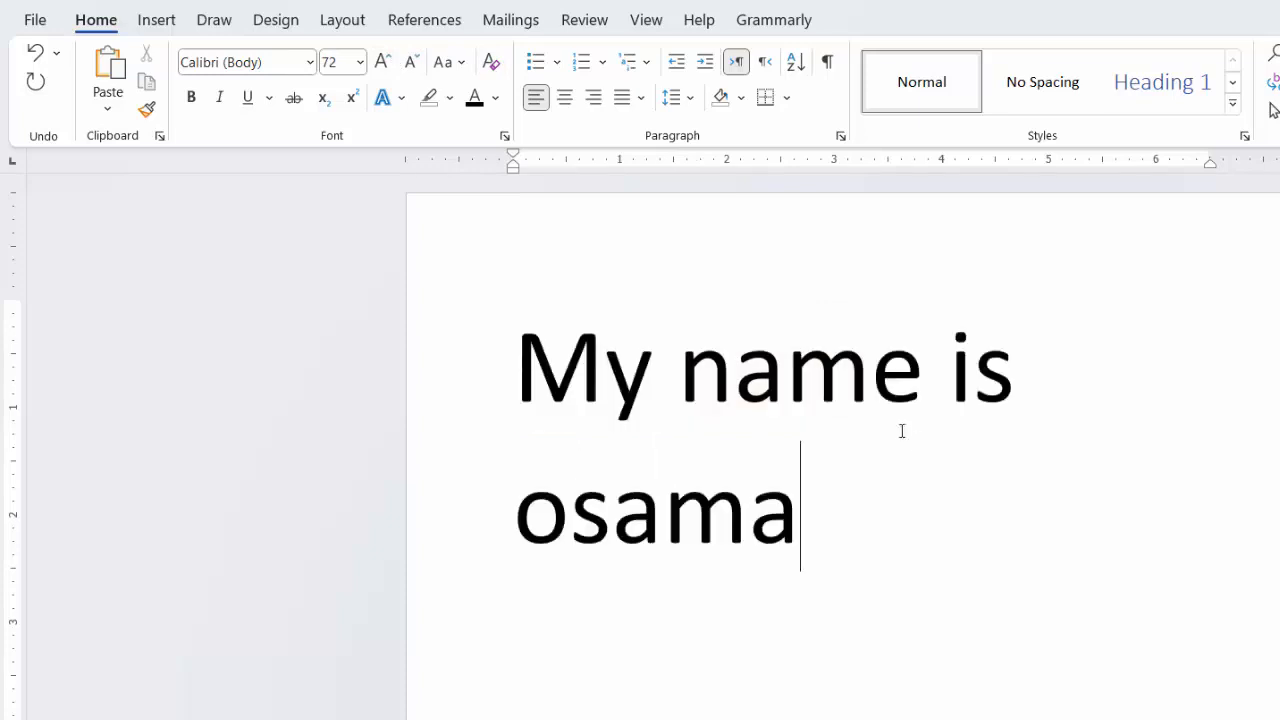
pyautogui.moveTo(846, 531); pyautogui.dragTo(520, 357)
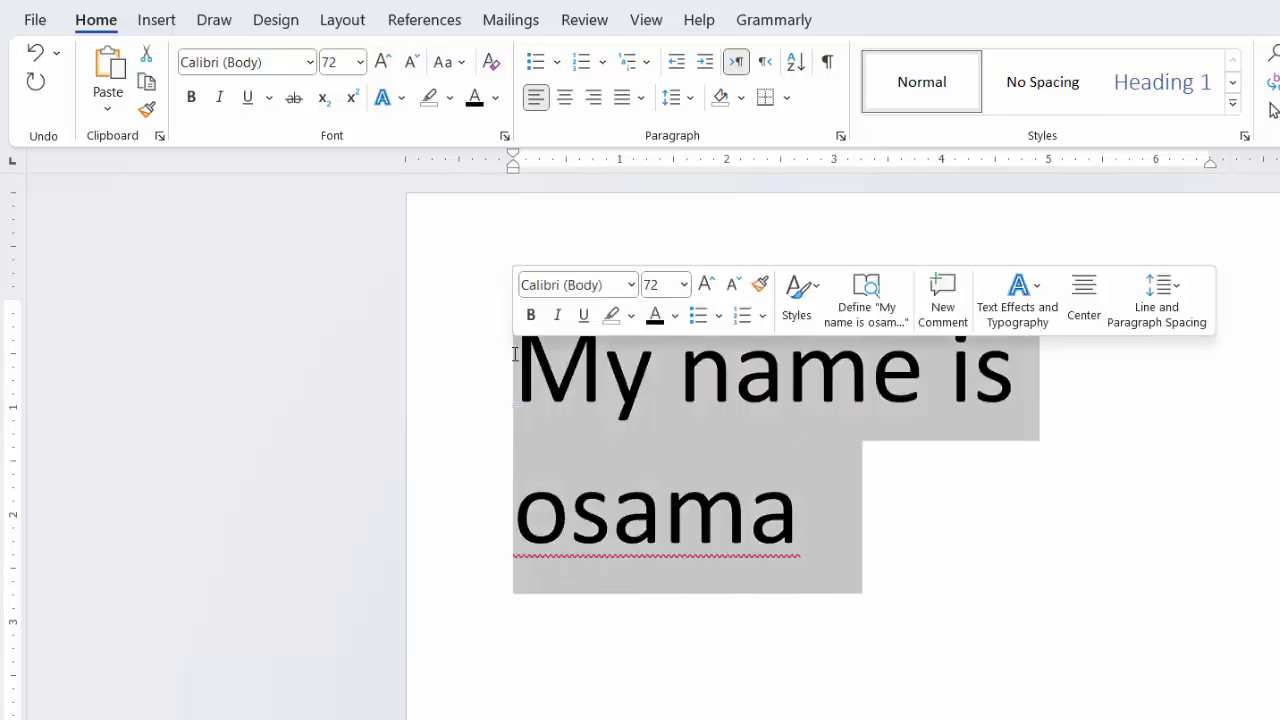
pyautogui.click(461, 71)
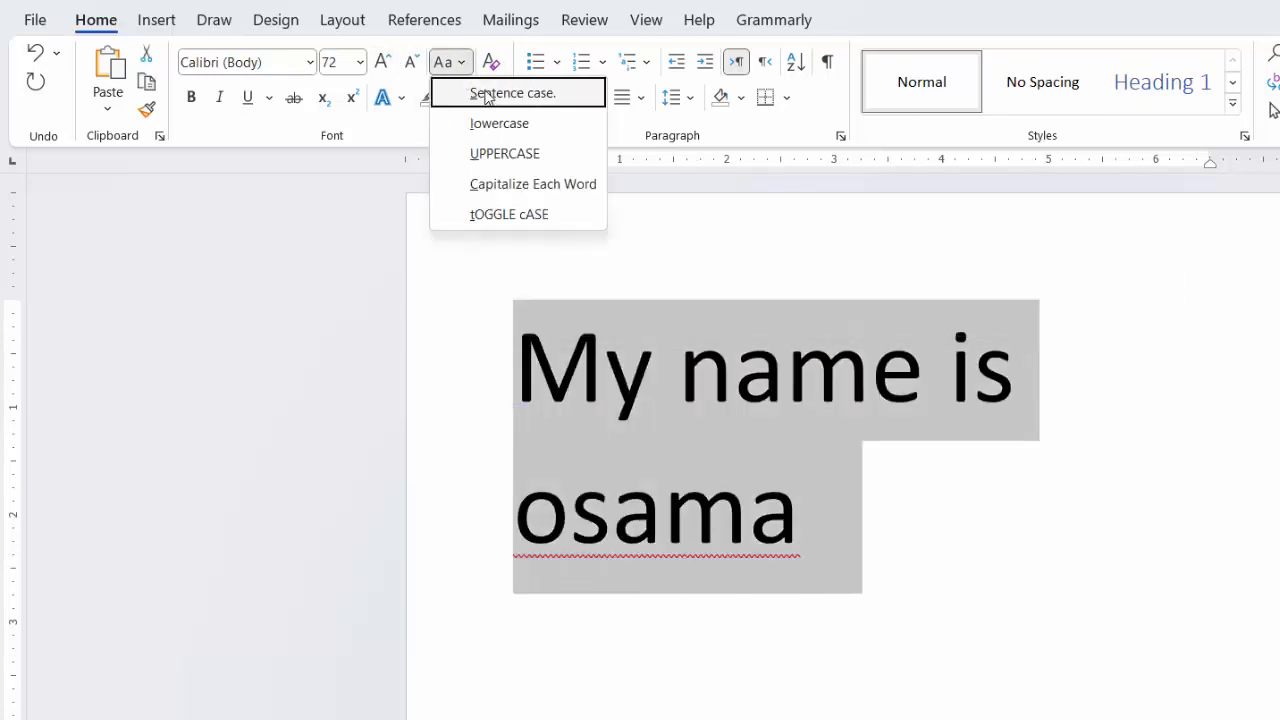
pyautogui.click(491, 94)
# Step: Change the case of the whole sentence to lowercase and, after that, to UPPERCASE
pyautogui.click(445, 62)
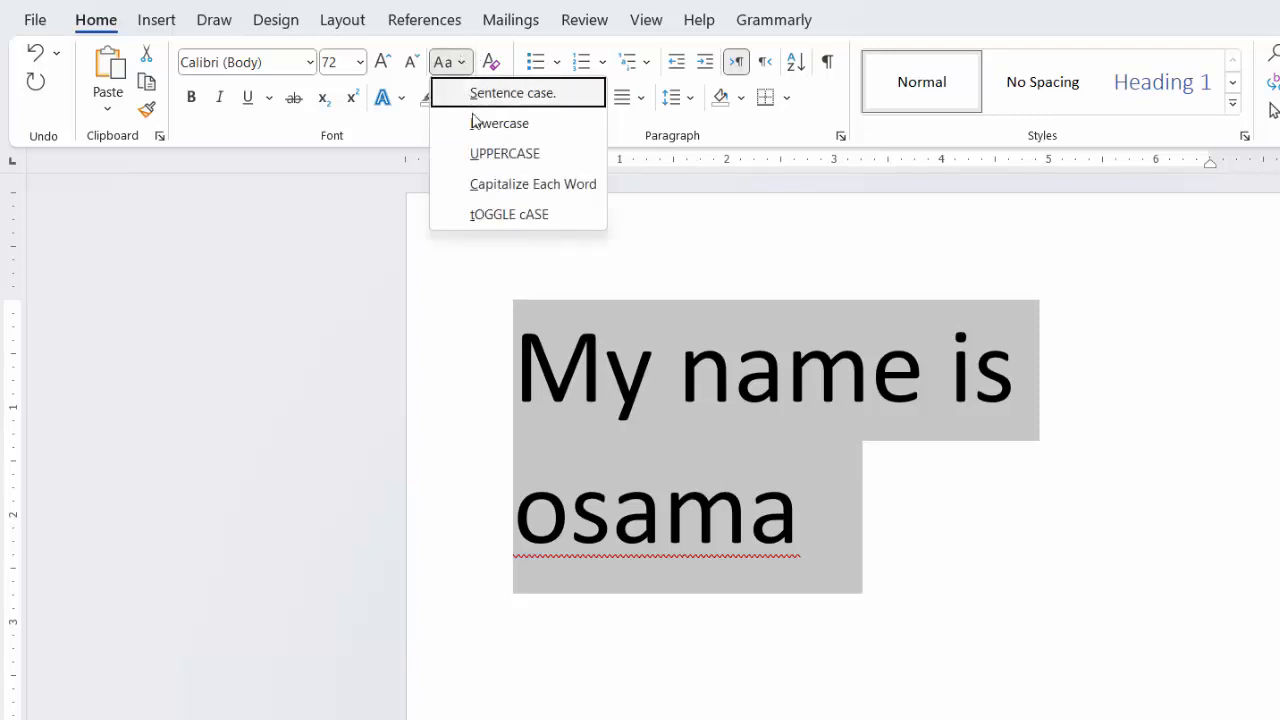
pyautogui.click(480, 122)
pyautogui.click(468, 62)
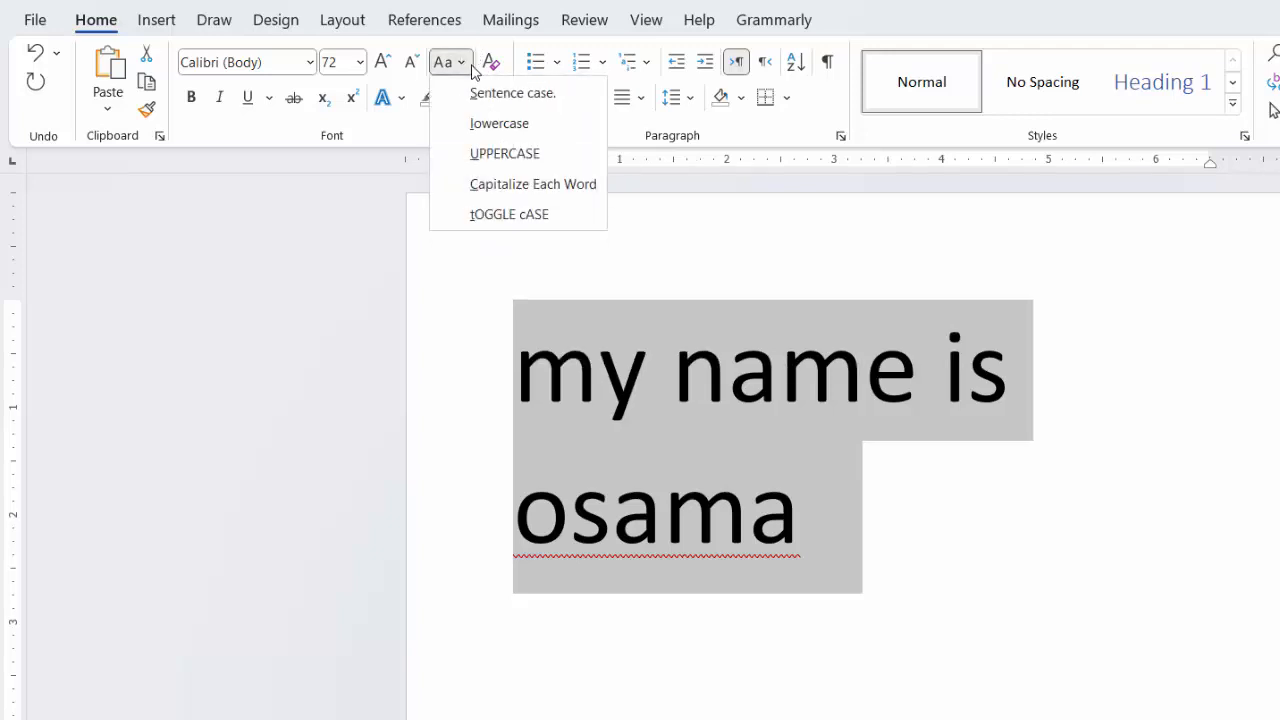
pyautogui.click(500, 149)
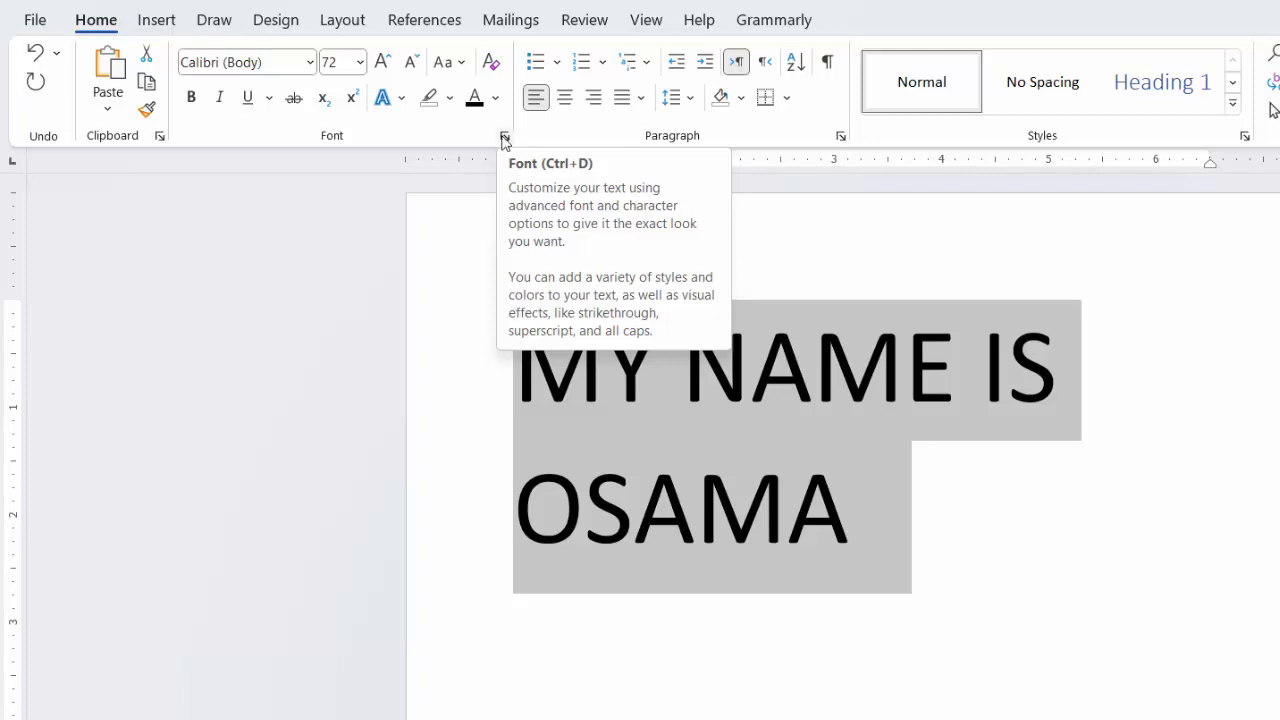
# Step: Apply the Capitalize Each Word case option to the whole sentence
pyautogui.click(462, 62)
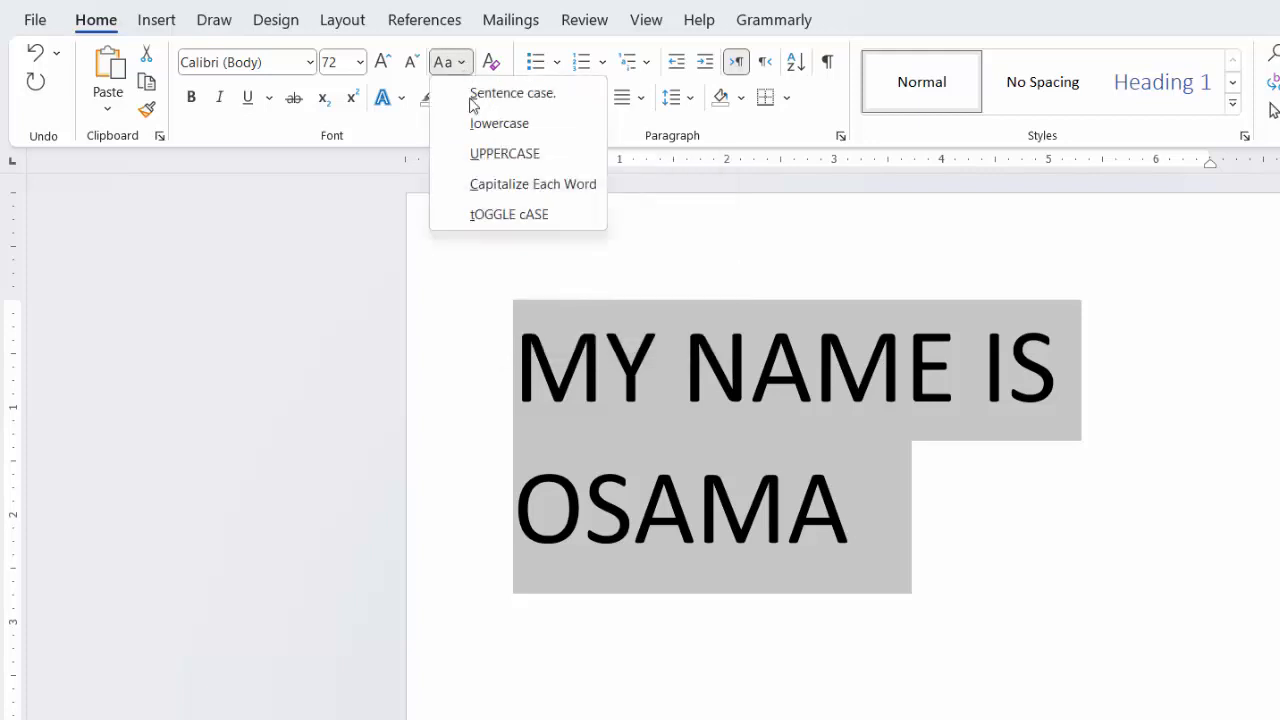
pyautogui.click(514, 185)
pyautogui.click(606, 366)
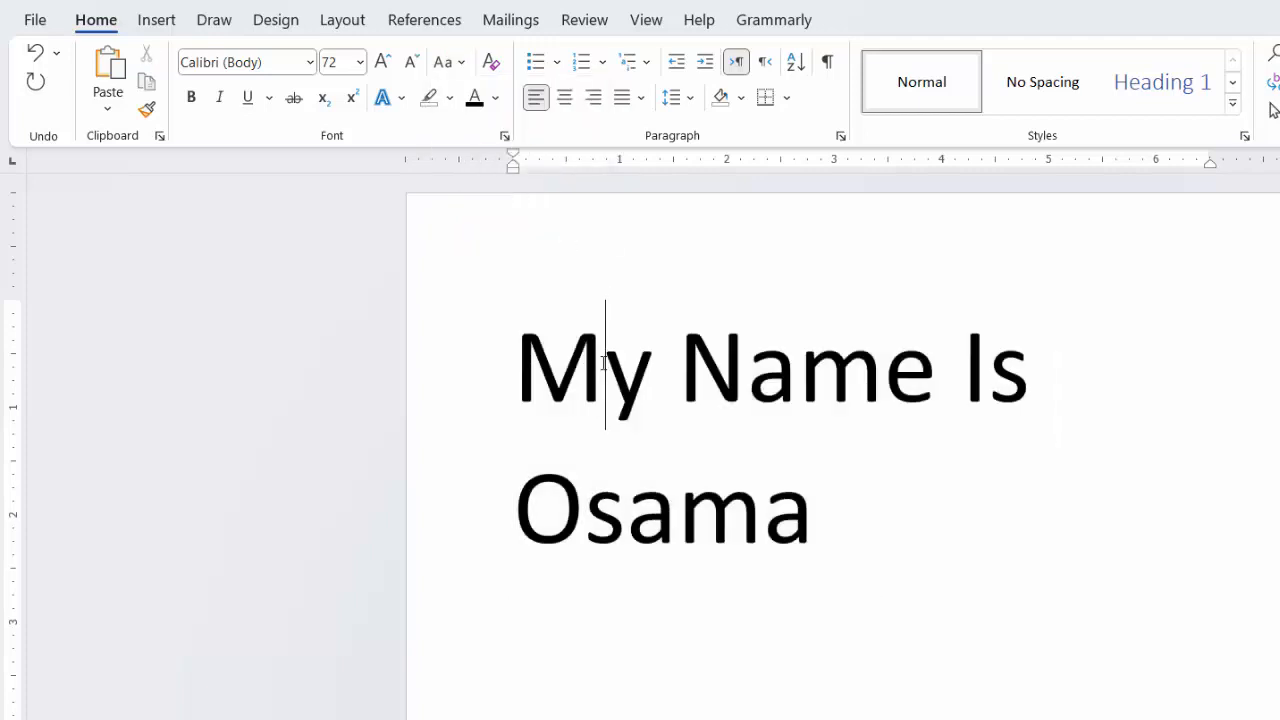
pyautogui.moveTo(604, 362); pyautogui.dragTo(515, 365)
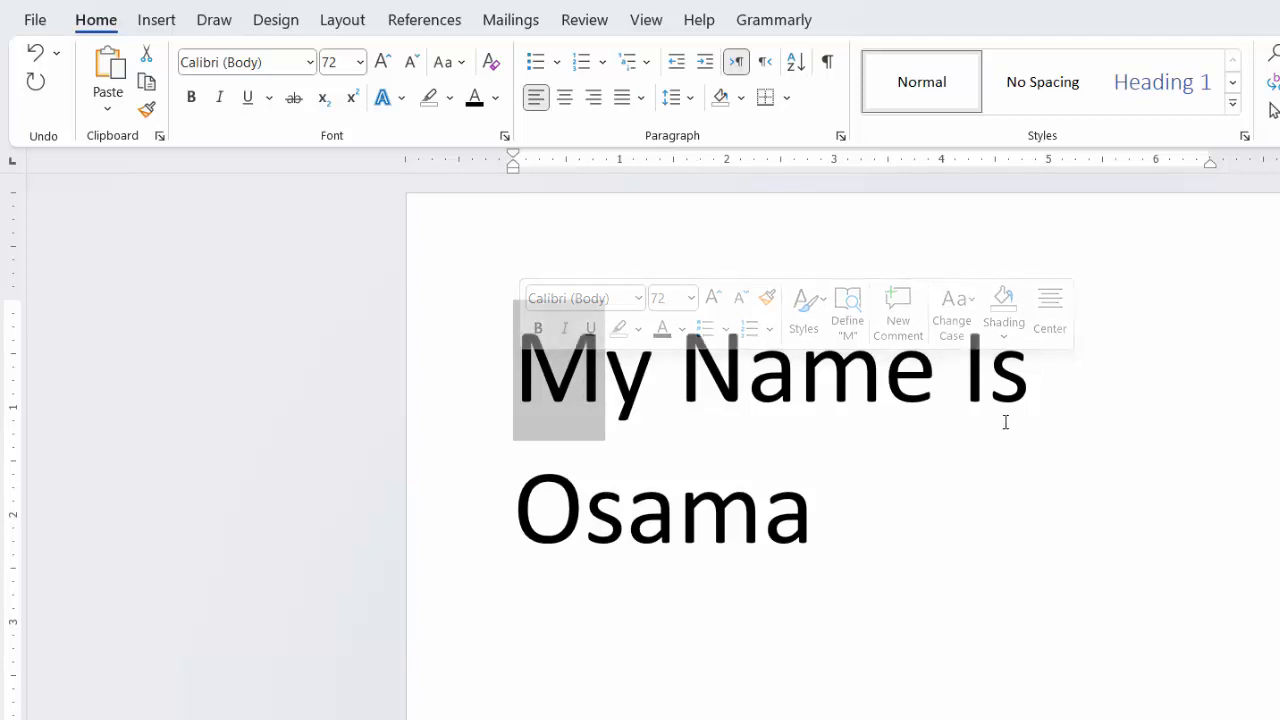
pyautogui.click(1023, 523)
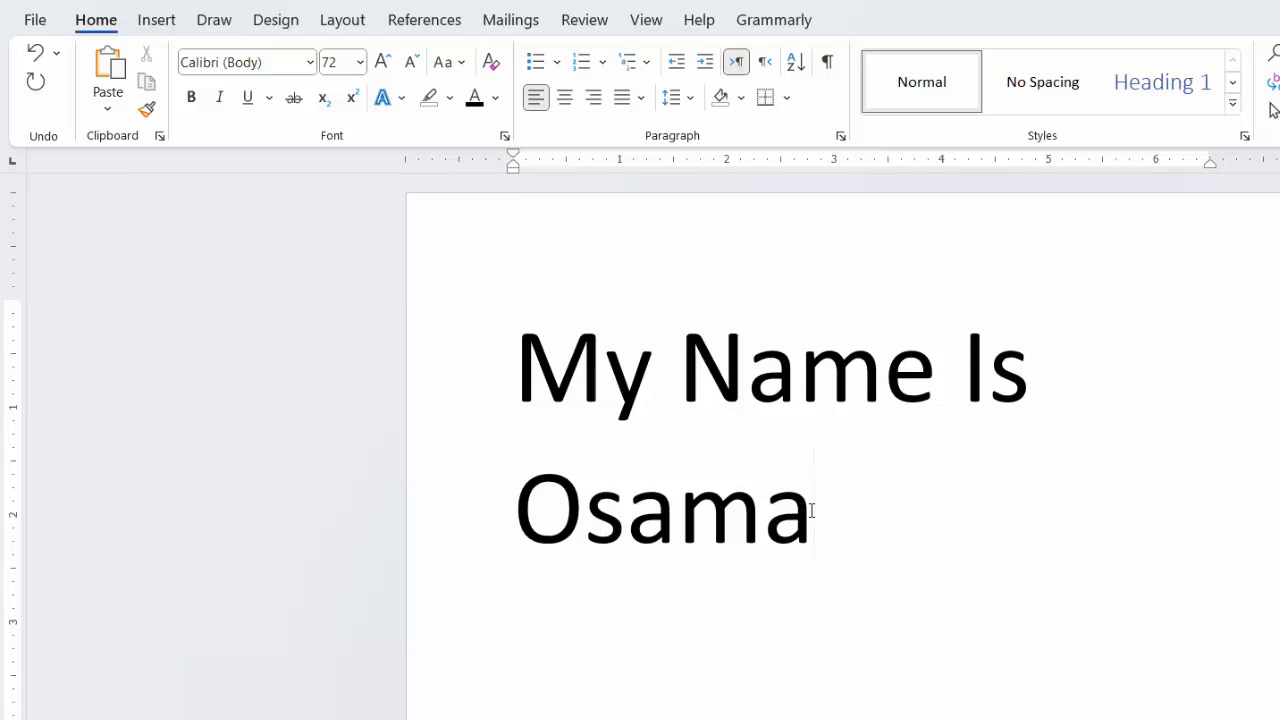
# Step: Reduce the font size of the whole sentence to 36
pyautogui.hotkey('ctrl', 'a')
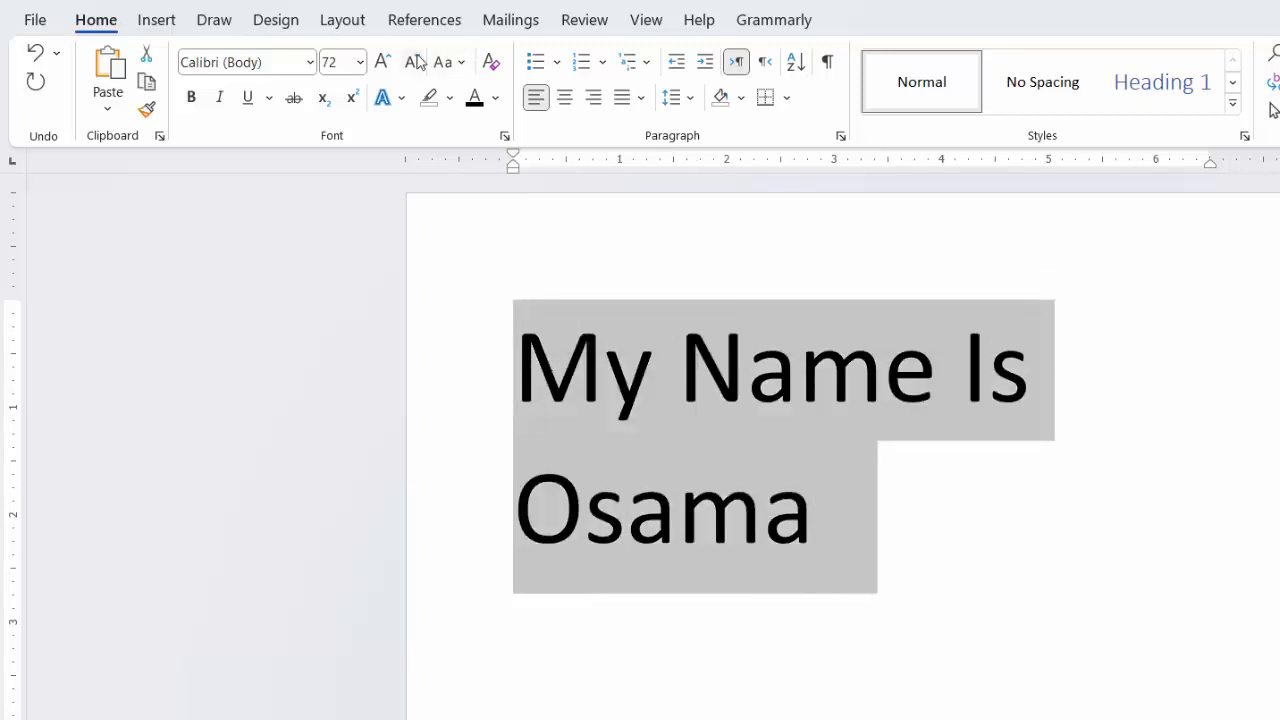
pyautogui.click(418, 62)
pyautogui.click(418, 62)
pyautogui.click(768, 440)
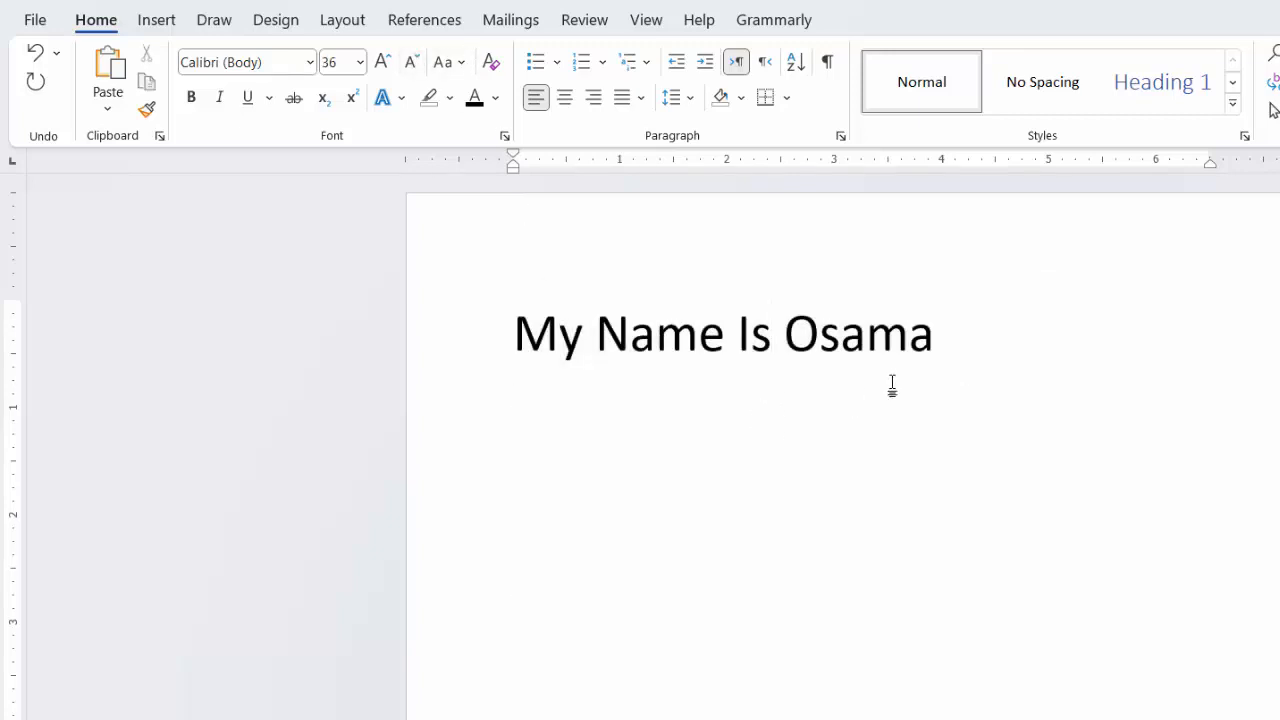
# Step: Retype the sentence's first name two lines below it, and undo the typed name
pyautogui.moveTo(940, 350); pyautogui.dragTo(786, 345)
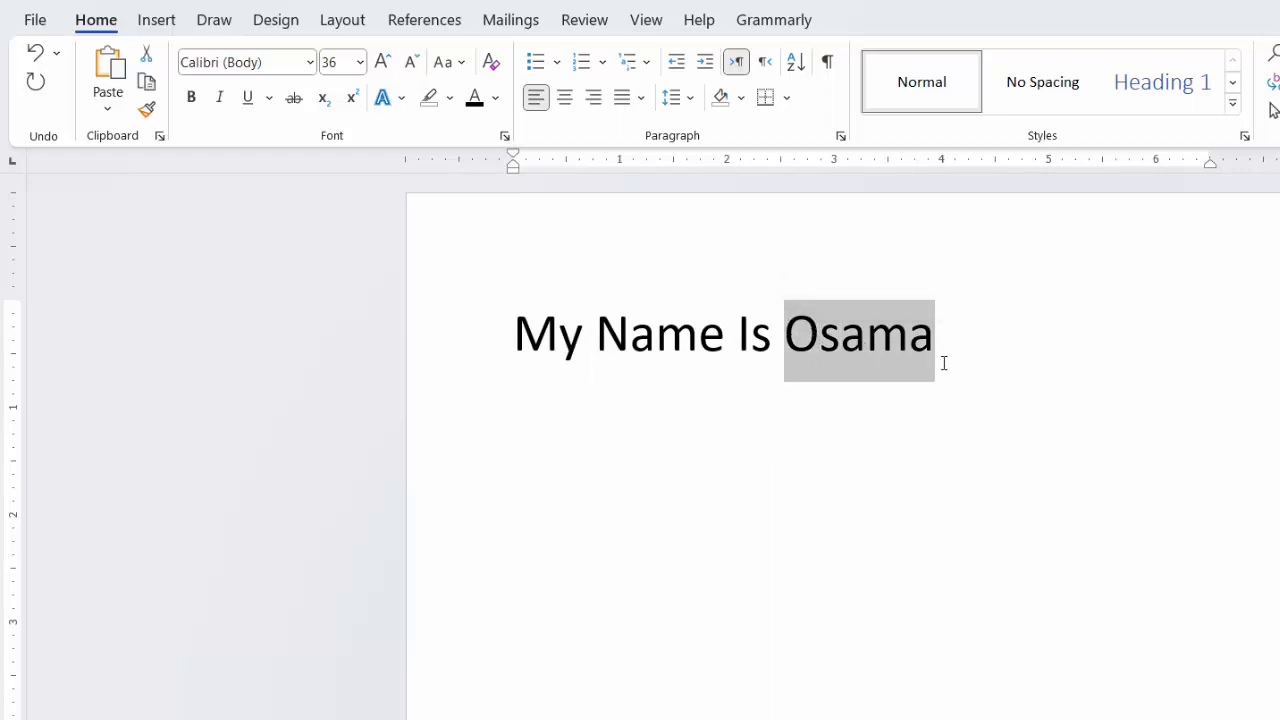
pyautogui.click(1010, 339)
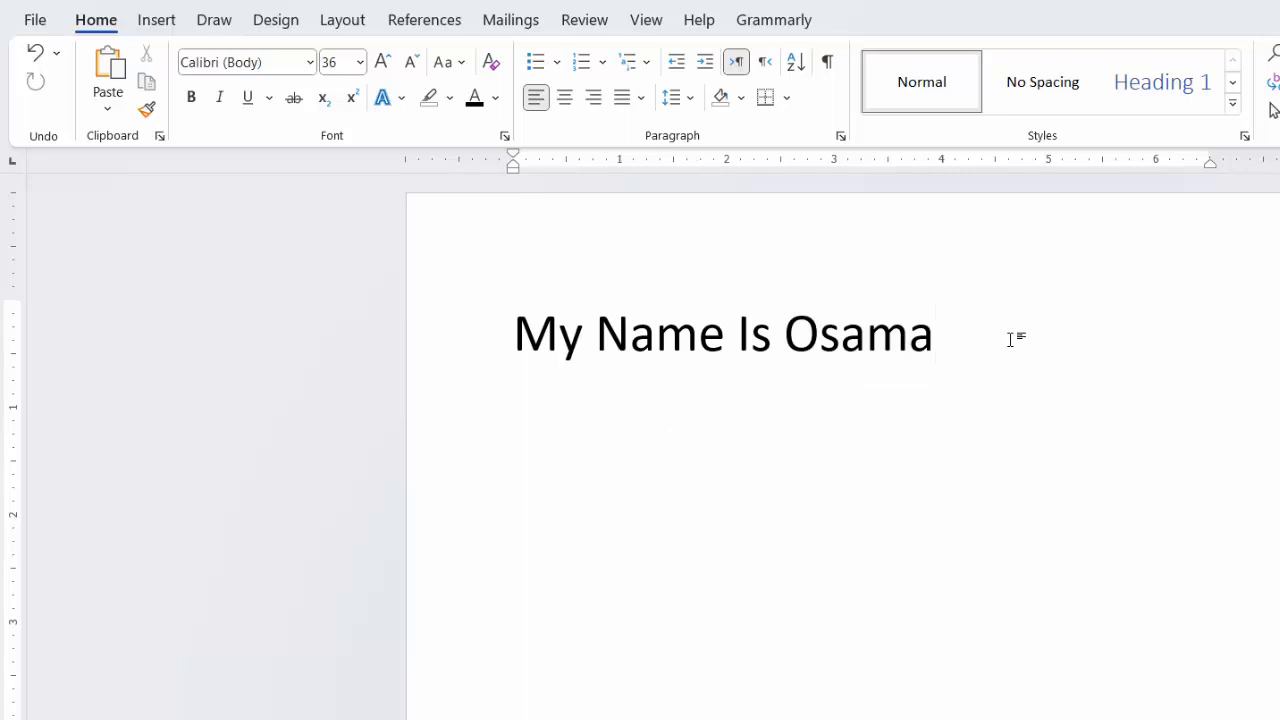
pyautogui.press('Return')
pyautogui.press('BackSpace')
pyautogui.press('BackSpace')
pyautogui.press('Return')
pyautogui.press('Return')
pyautogui.write('Osama')
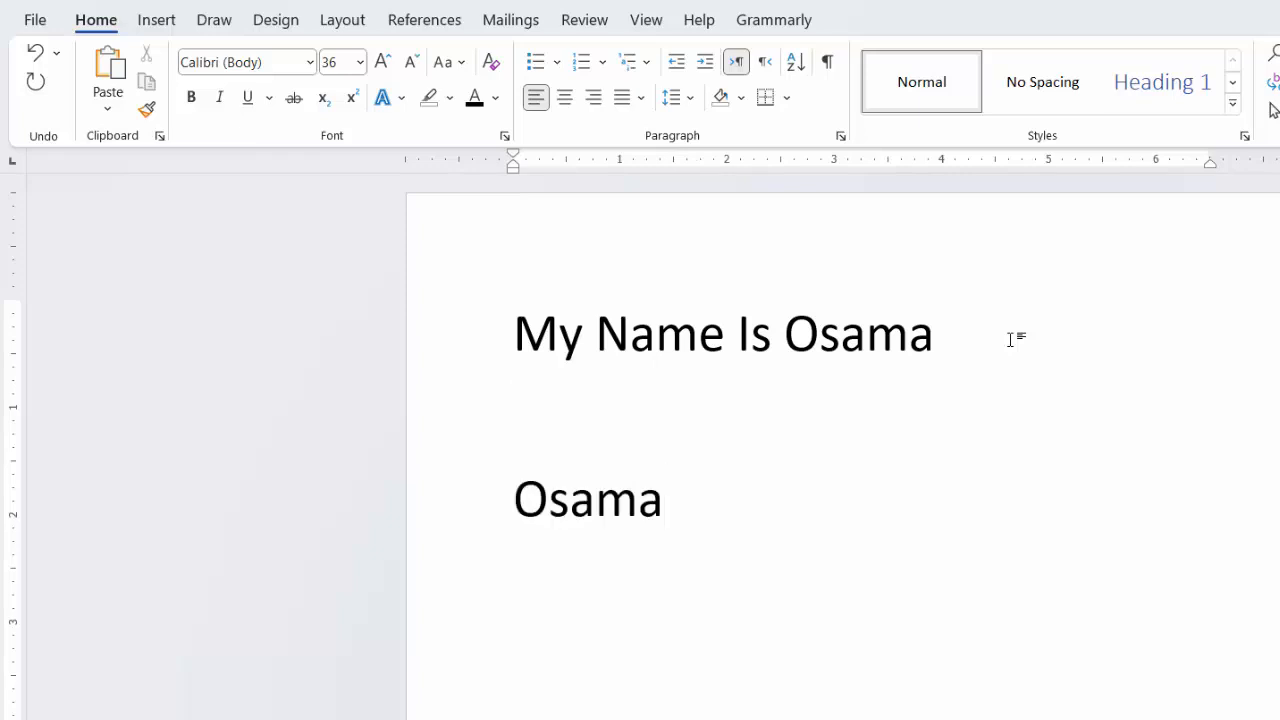
pyautogui.hotkey('ctrl', 'z')
# Step: Copy the first name from the sentence and paste it two lines below, keeping the source formatting
pyautogui.doubleClick(878, 340)
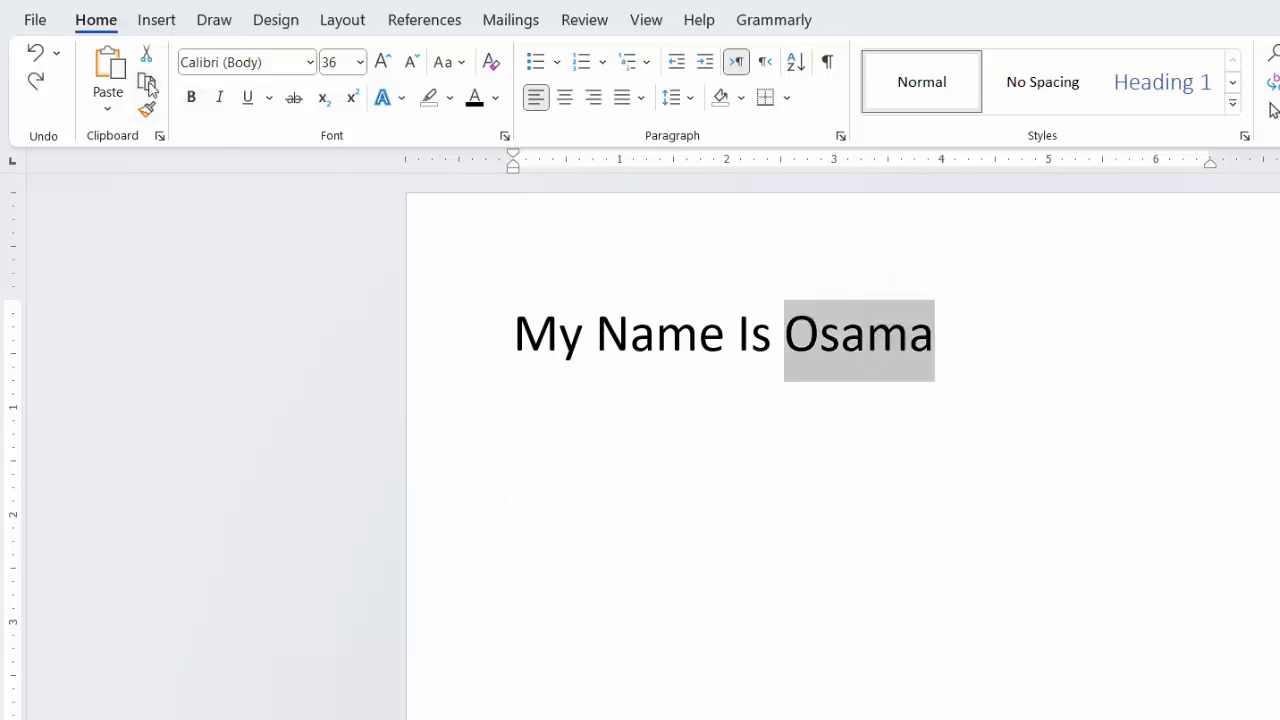
pyautogui.click(147, 84)
pyautogui.click(698, 452)
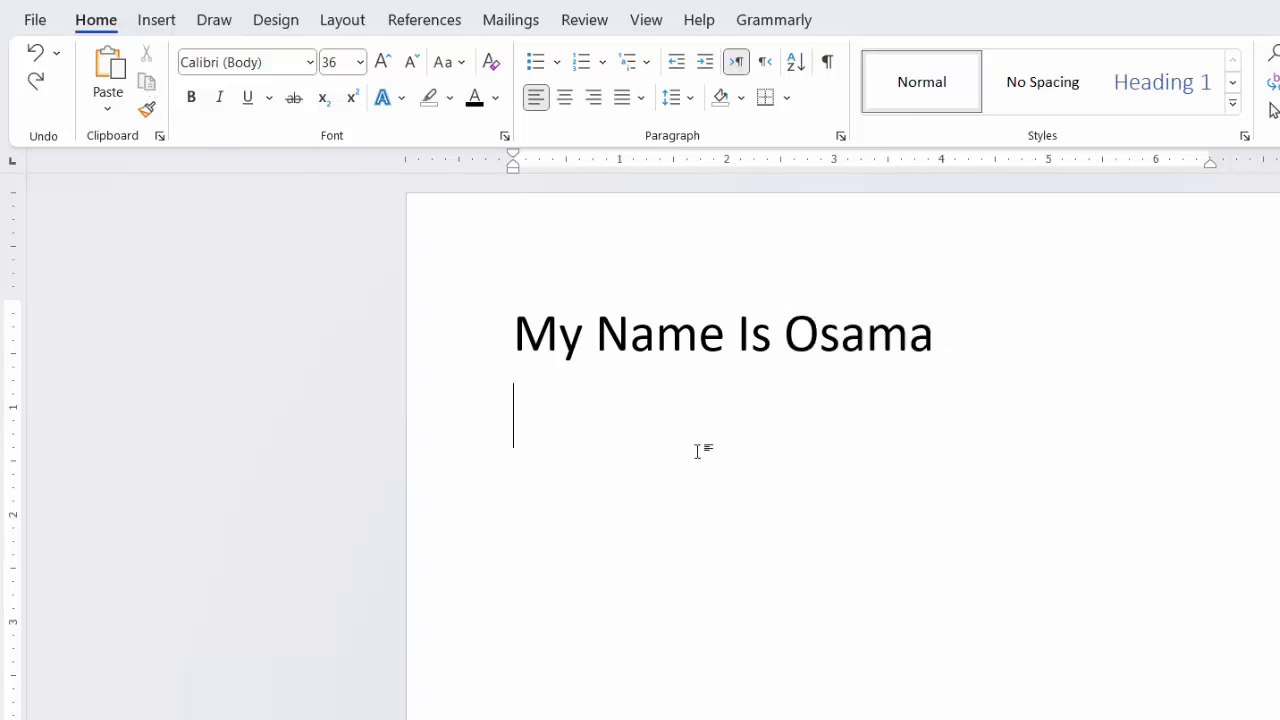
pyautogui.press('Return')
pyautogui.click(108, 108)
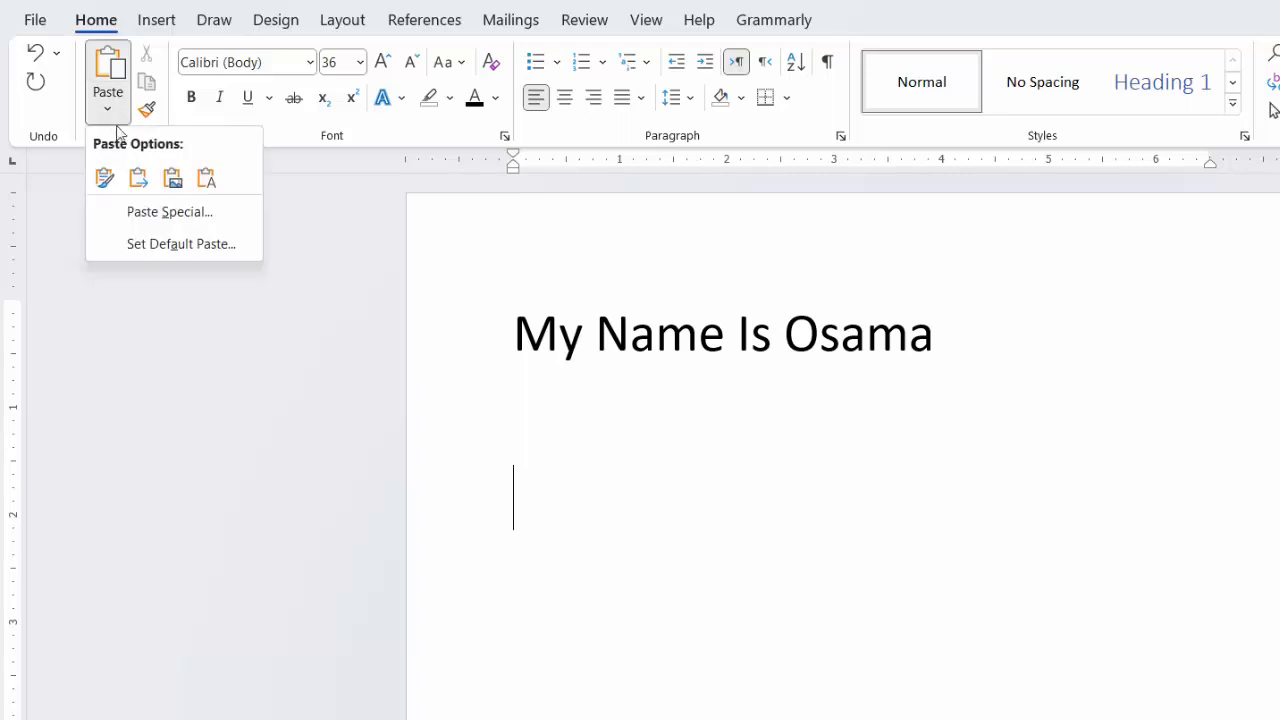
pyautogui.click(116, 177)
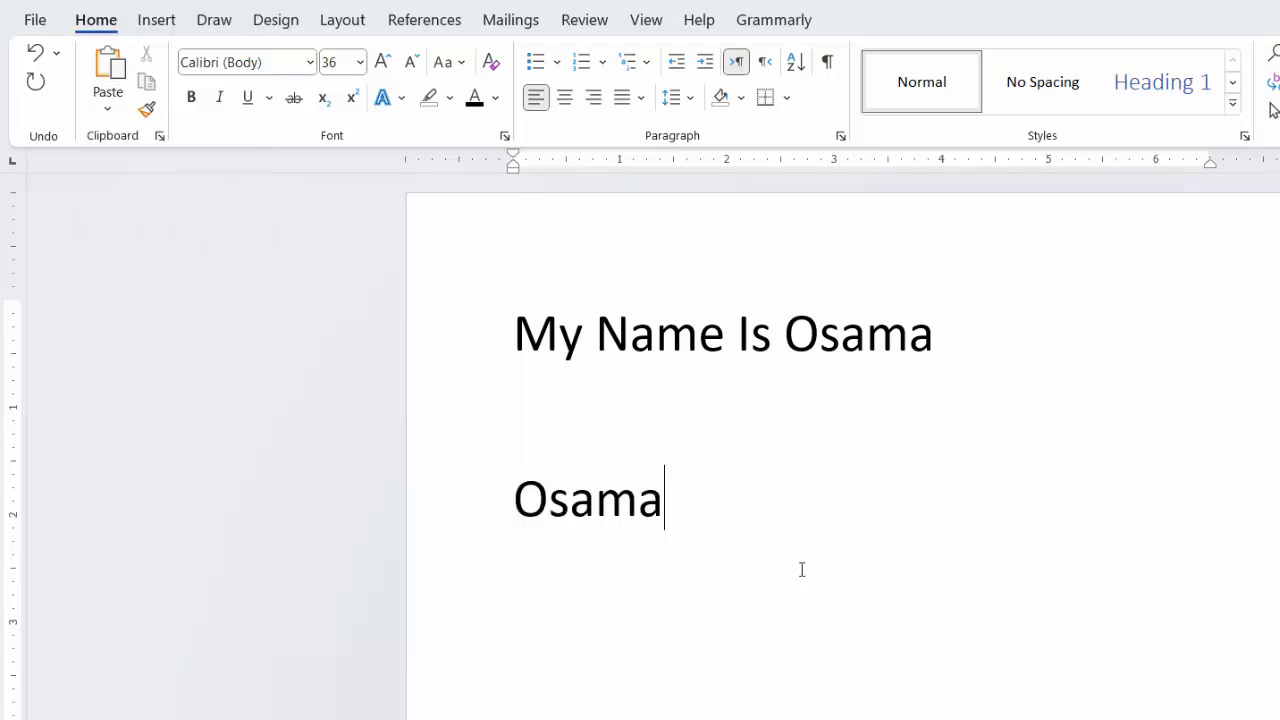
# Step: Replace the pasted name below the sentence with a different first name
pyautogui.moveTo(662, 505); pyautogui.dragTo(517, 500)
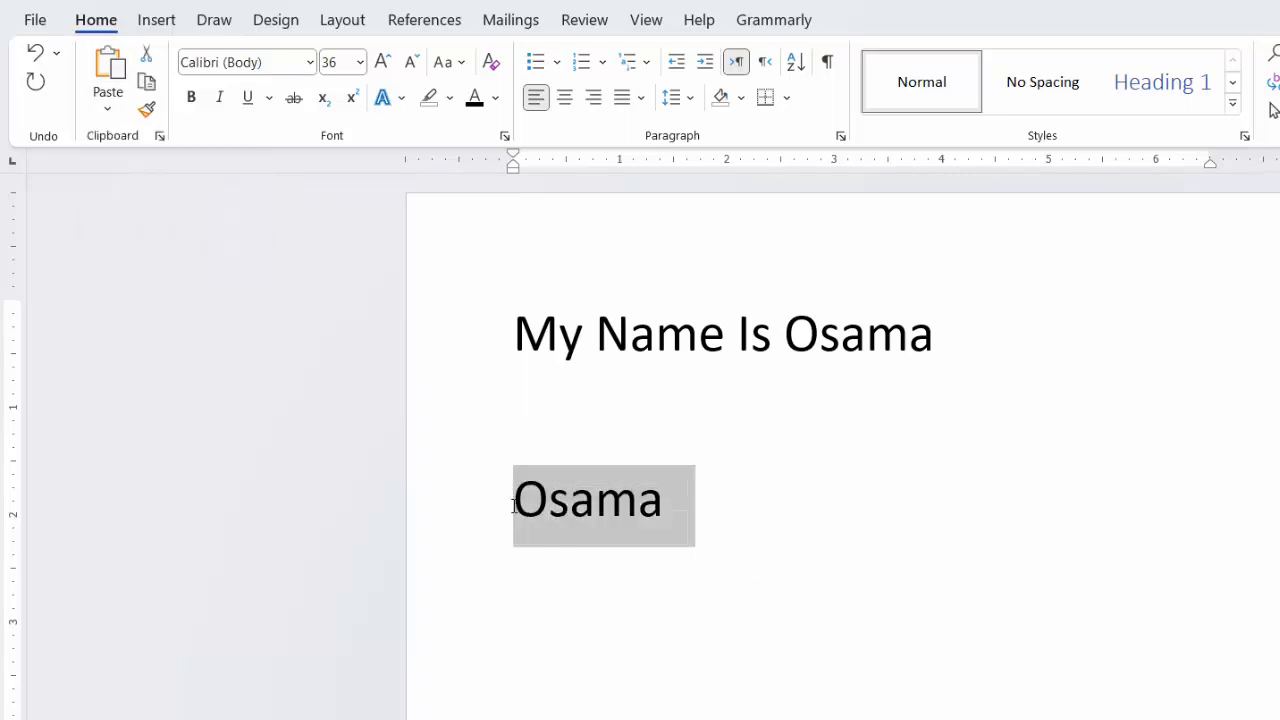
pyautogui.press('BackSpace')
pyautogui.write('Ahmed')
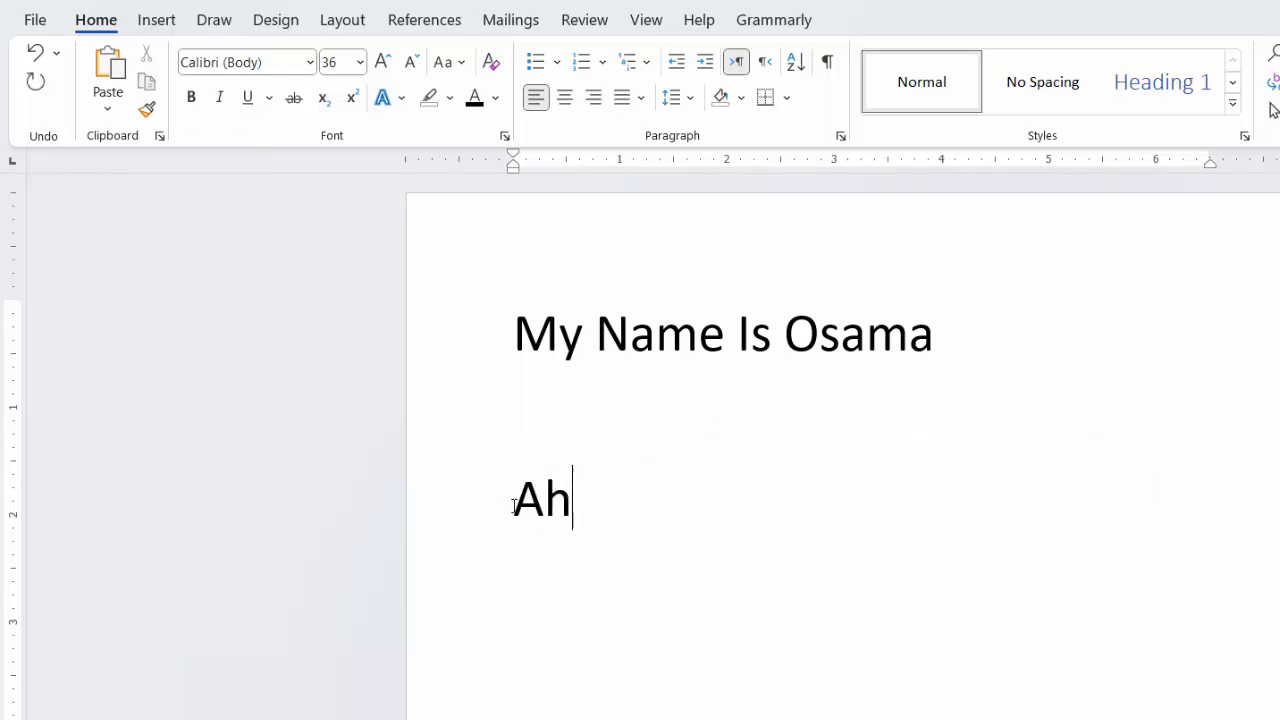
# Step: Format the first name in the sentence as bold, underlined, italic and light blue
pyautogui.doubleClick(843, 337)
pyautogui.click(866, 308)
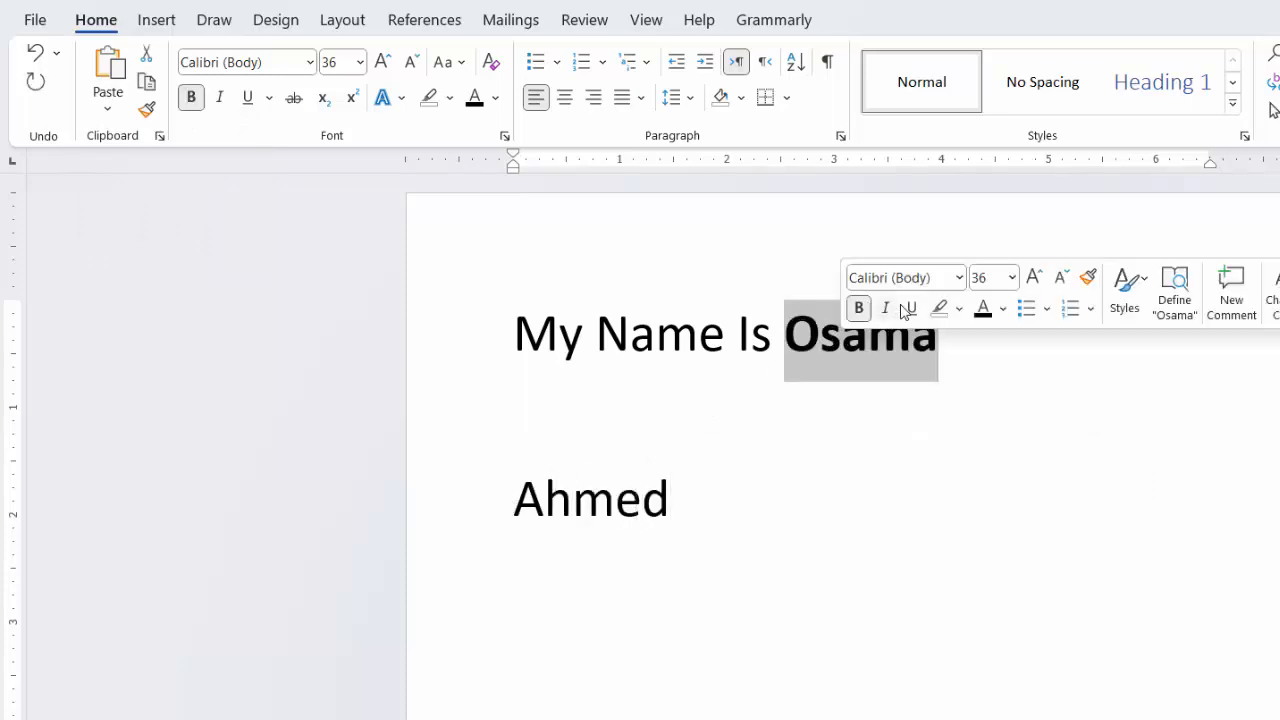
pyautogui.click(911, 308)
pyautogui.click(1004, 309)
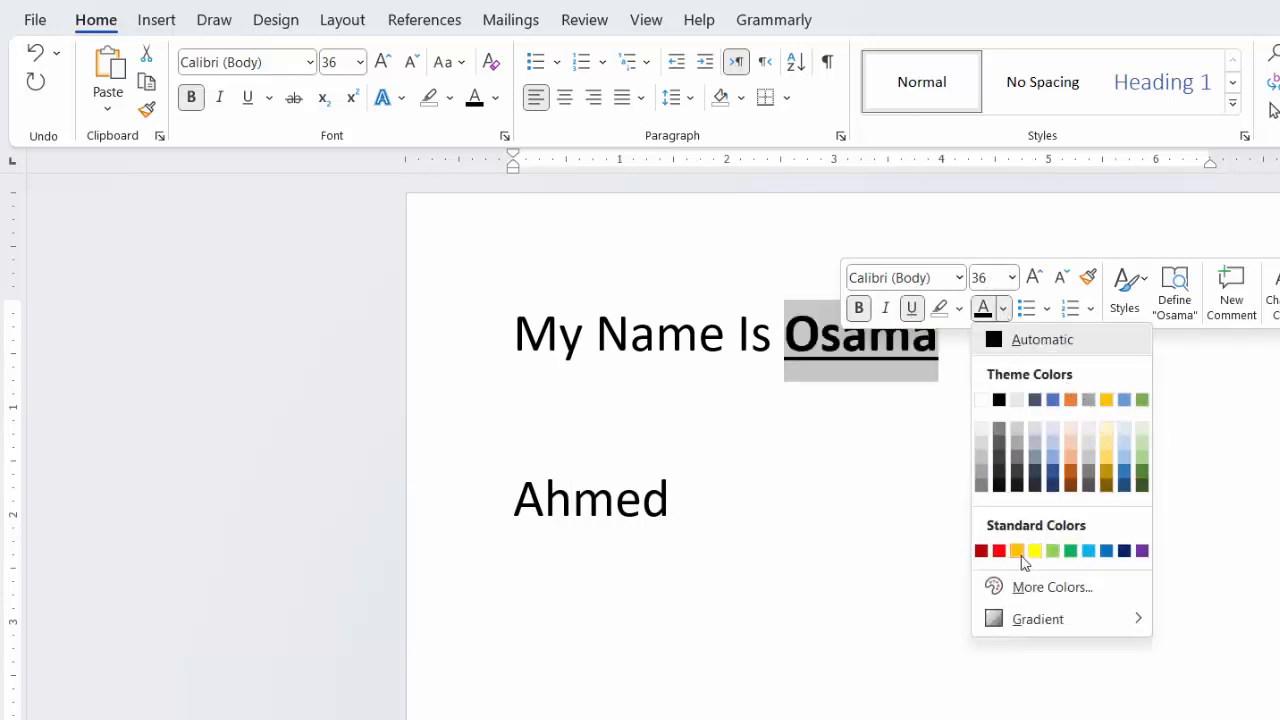
pyautogui.click(1088, 551)
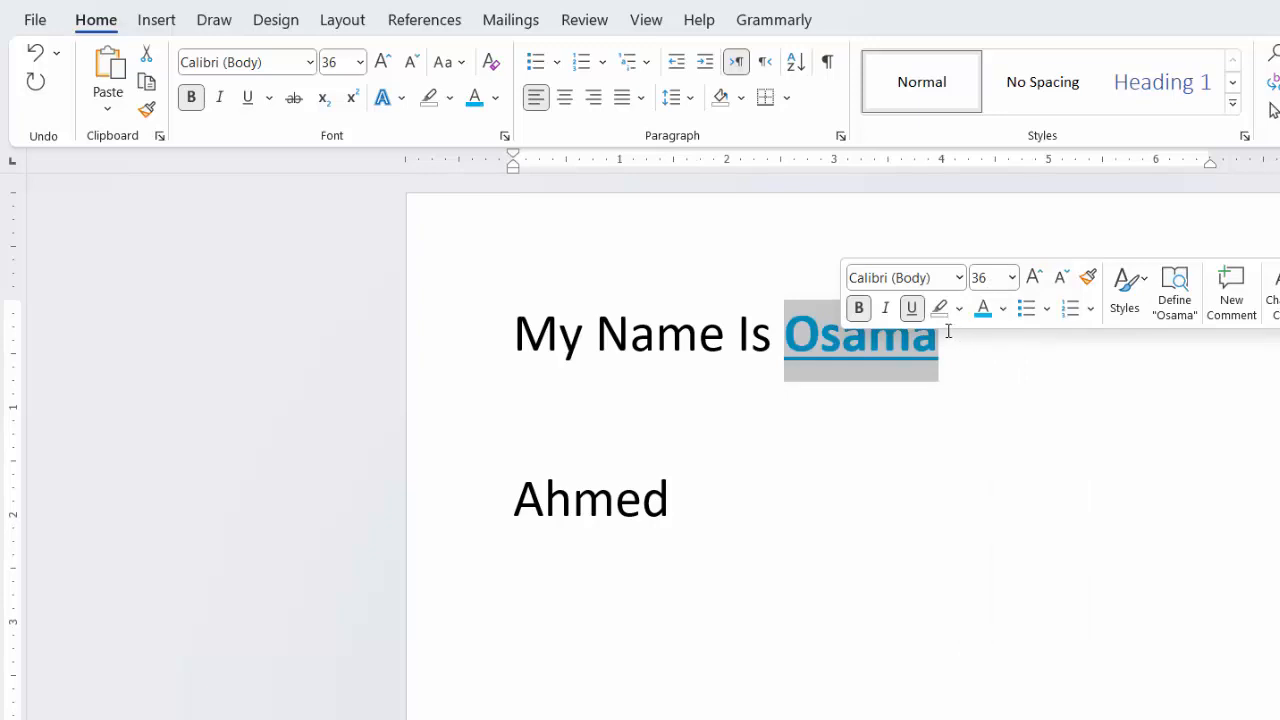
pyautogui.click(885, 308)
pyautogui.click(920, 432)
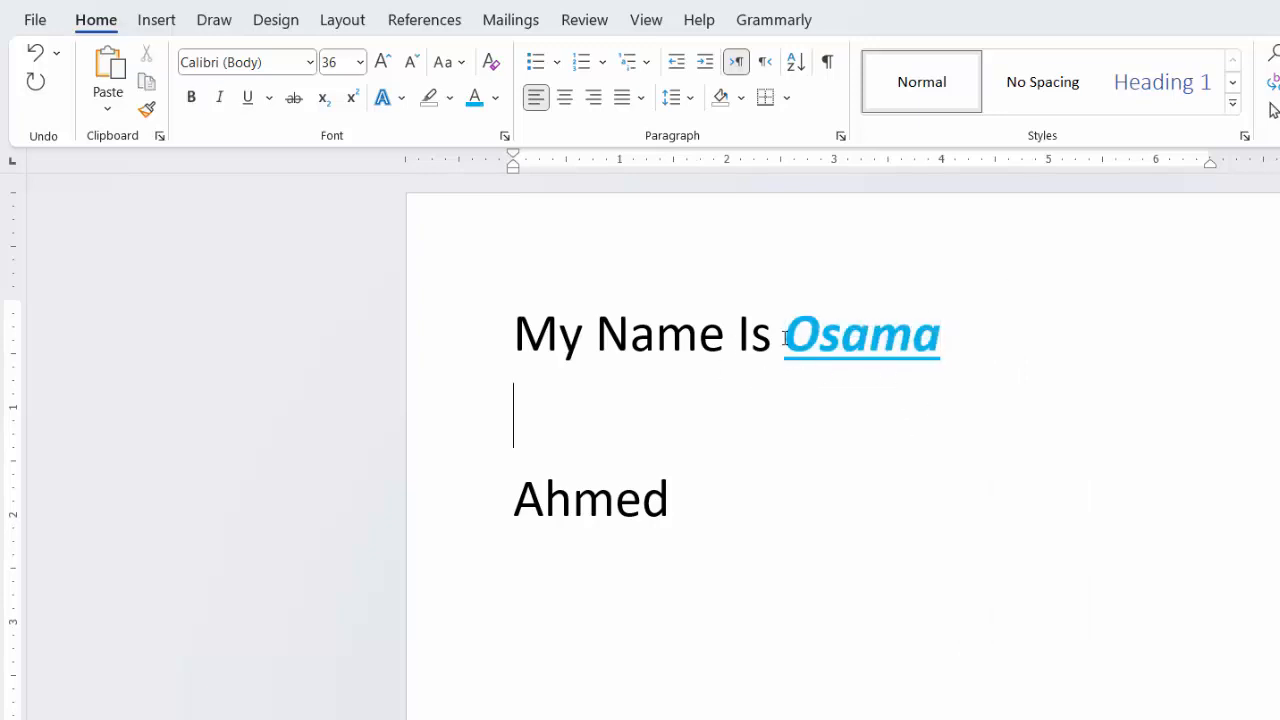
# Step: Copy the formatting of the sentence's first name to the name below with Format Painter
pyautogui.moveTo(961, 336); pyautogui.dragTo(782, 336)
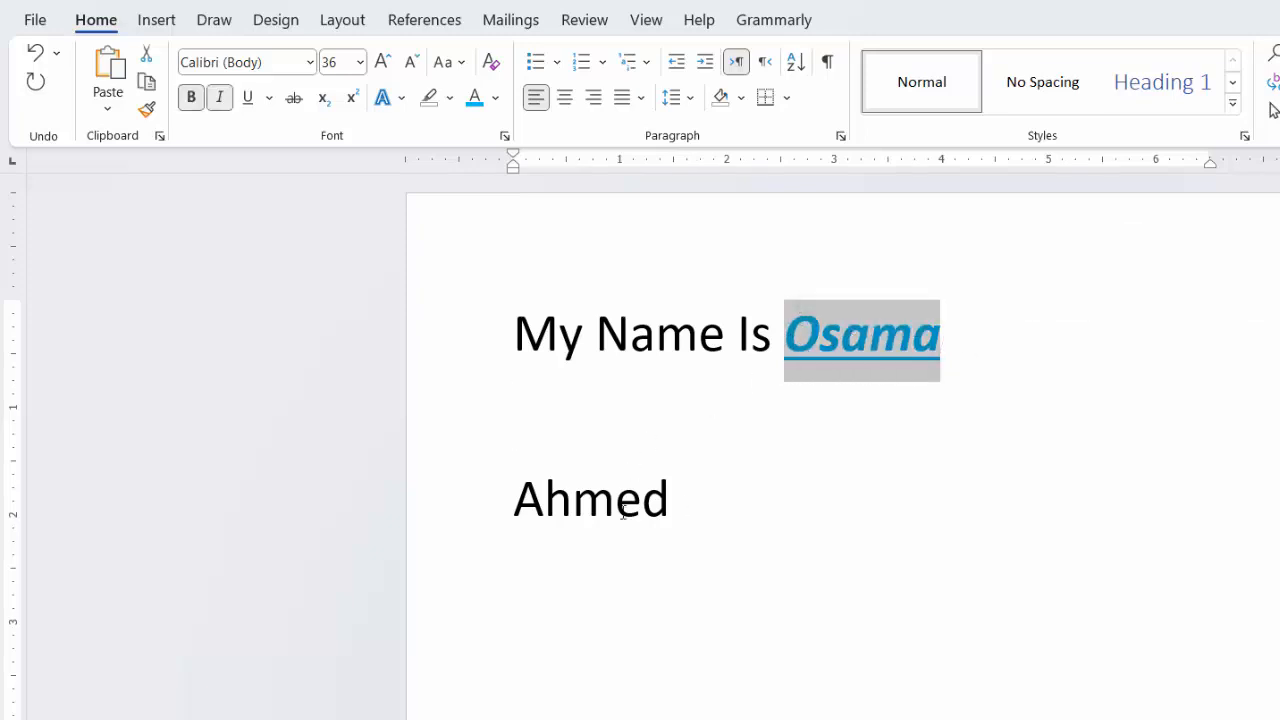
pyautogui.moveTo(622, 511); pyautogui.dragTo(491, 514)
pyautogui.click(928, 378)
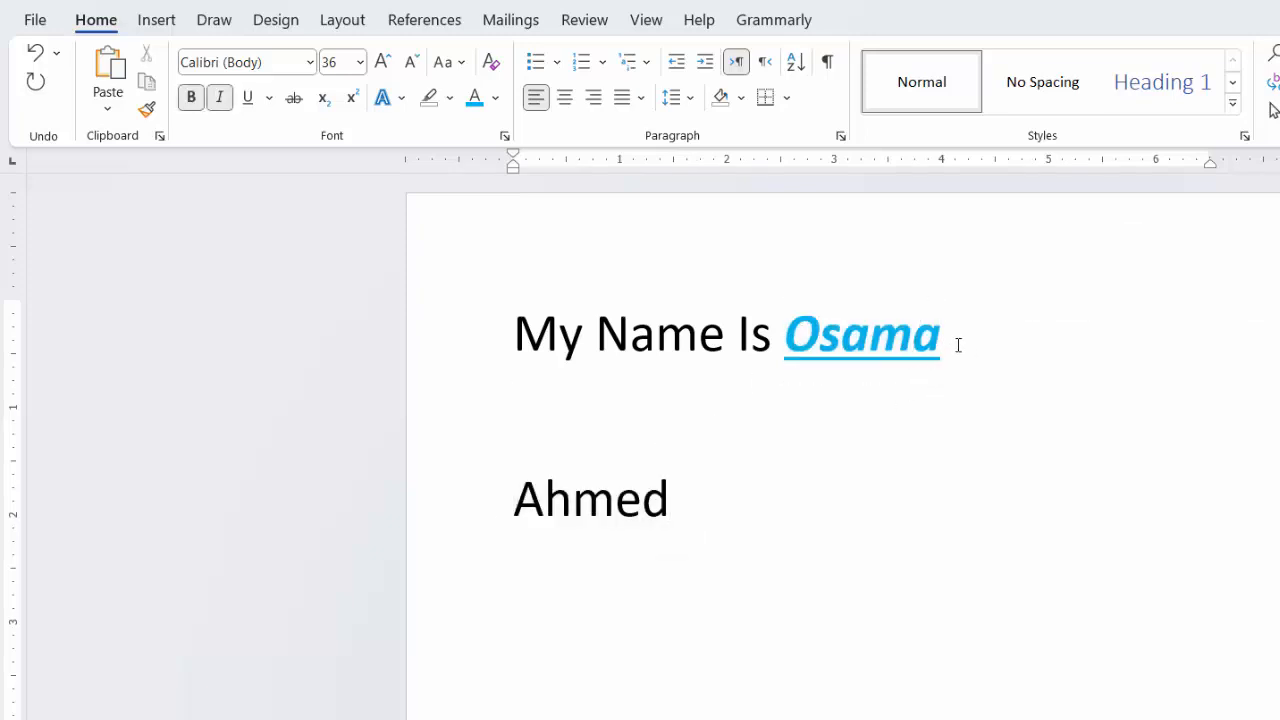
pyautogui.moveTo(958, 344); pyautogui.dragTo(798, 319)
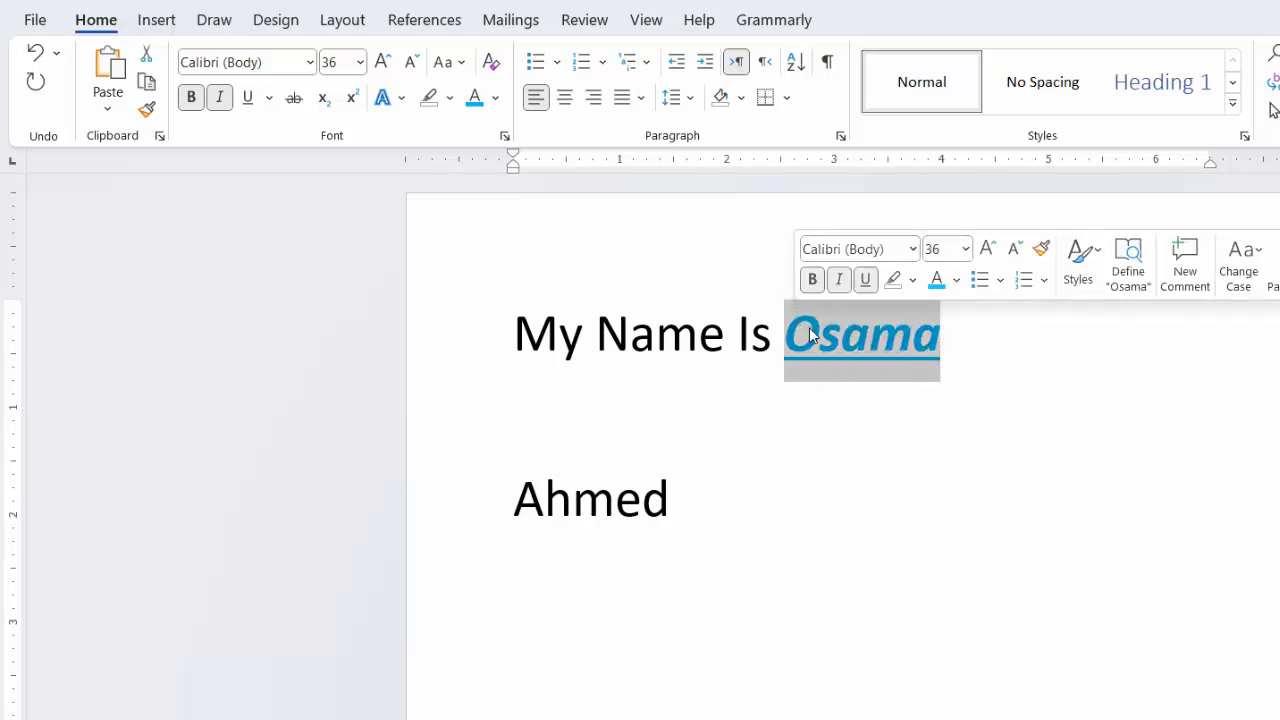
pyautogui.click(147, 110)
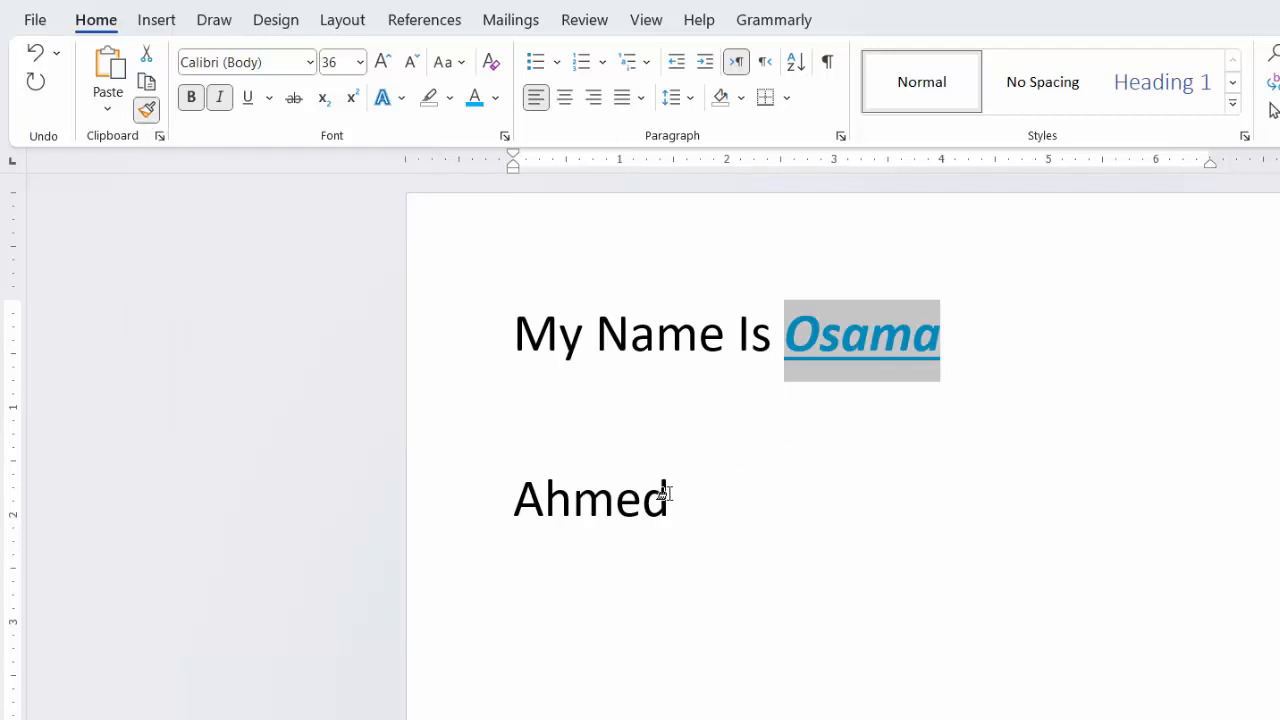
pyautogui.moveTo(665, 493); pyautogui.dragTo(515, 486)
pyautogui.click(886, 590)
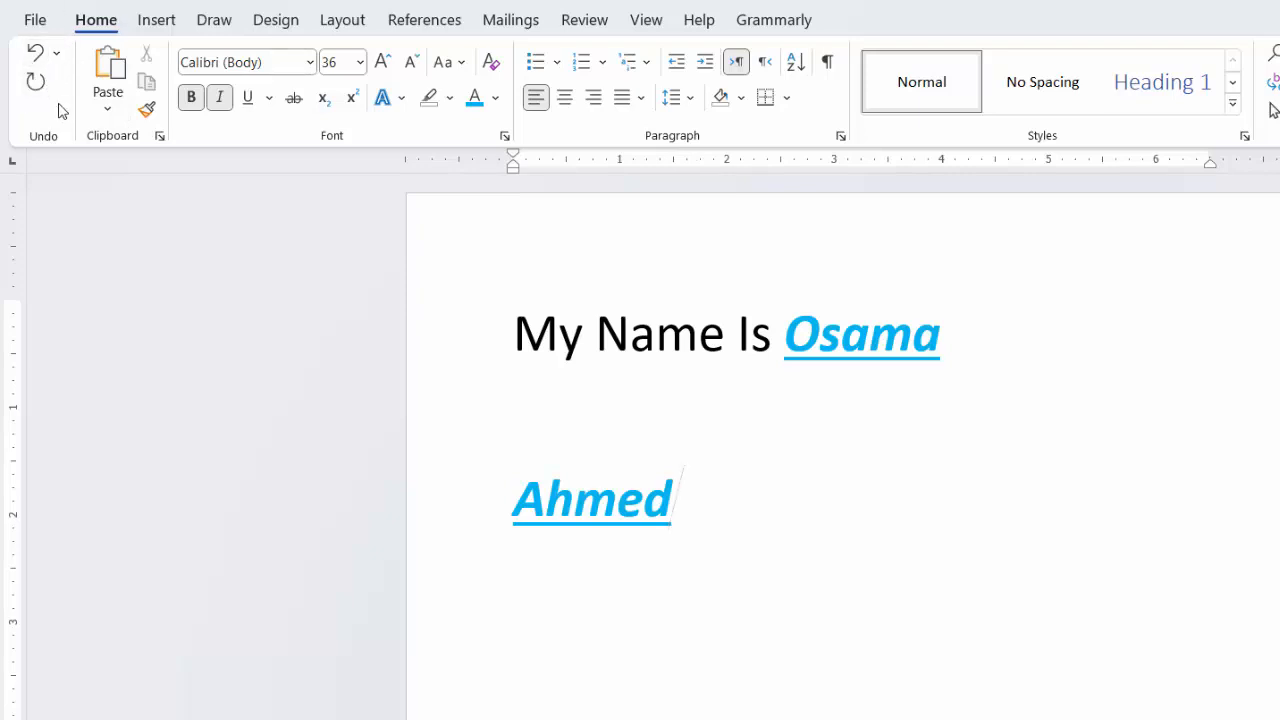
# Step: Undo the painted format, the formatting of the sentence's name and the replacement of the name below
pyautogui.click(35, 56)
pyautogui.click(35, 56)
pyautogui.click(35, 56)
pyautogui.click(35, 56)
pyautogui.click(35, 56)
pyautogui.click(35, 56)
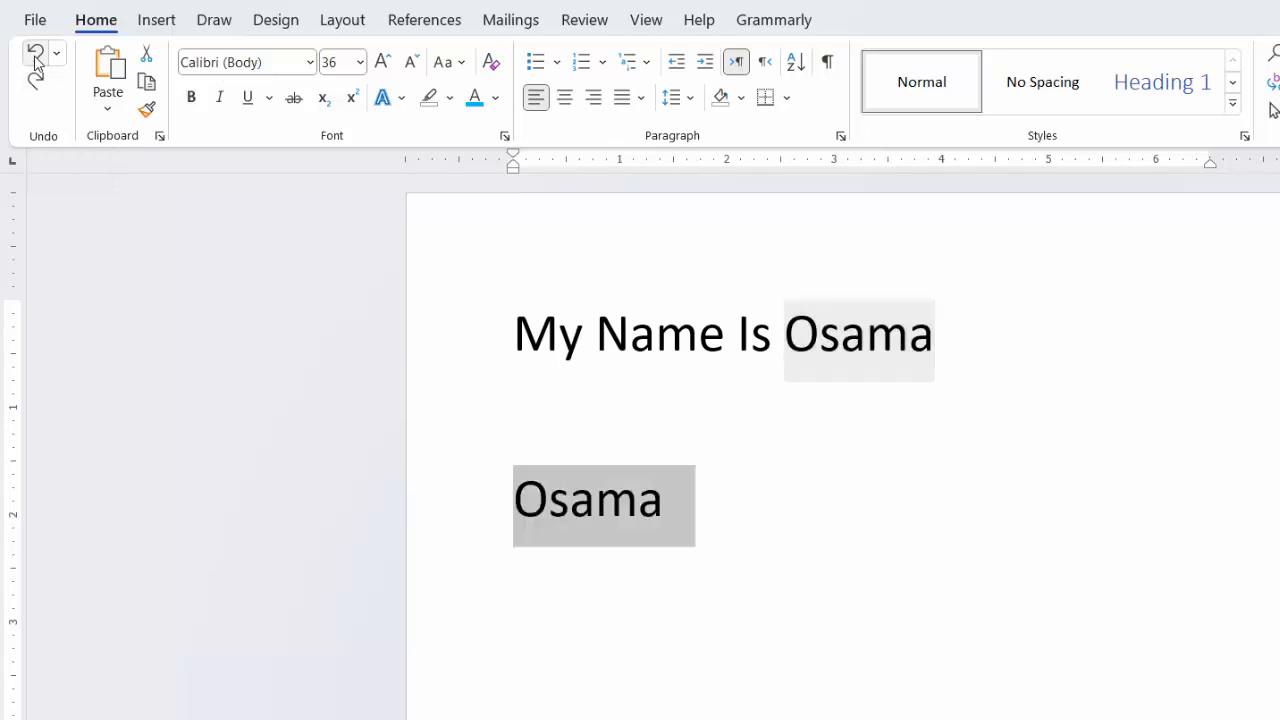
pyautogui.click(35, 58)
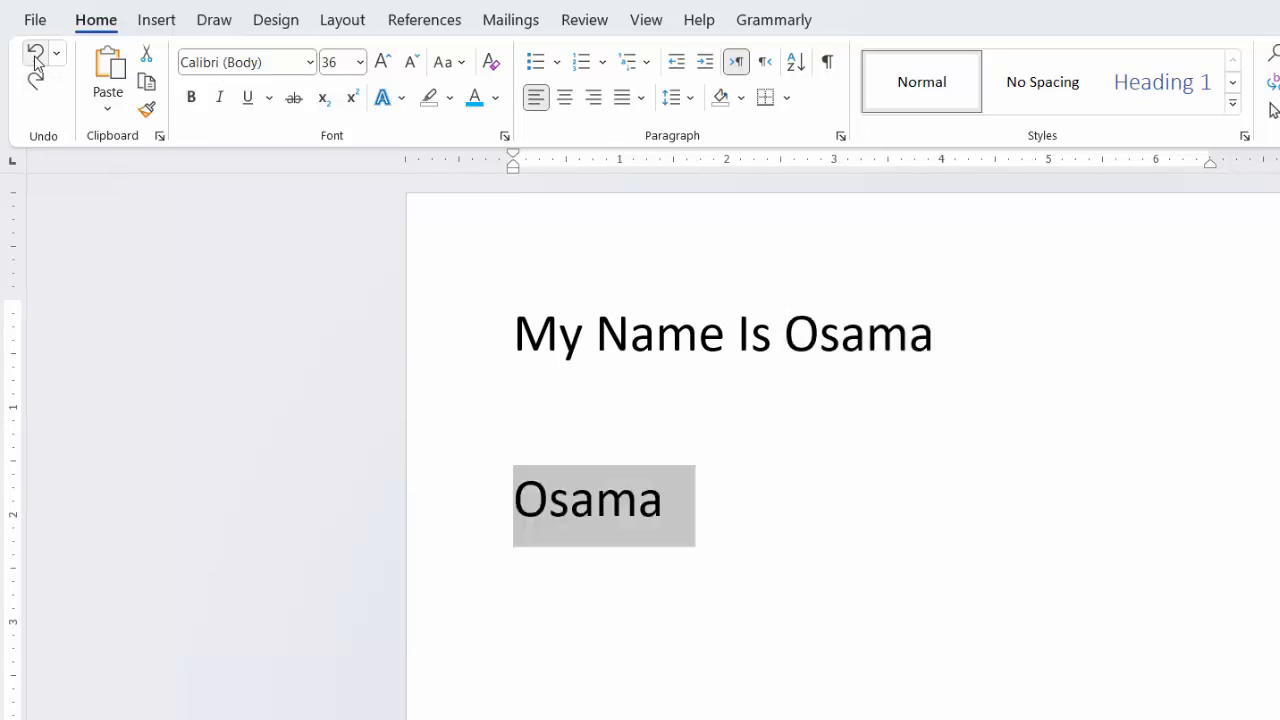
# Step: Delete the word "Name" from the sentence
pyautogui.click(664, 315)
pyautogui.doubleClick(664, 315)
pyautogui.press('BackSpace')
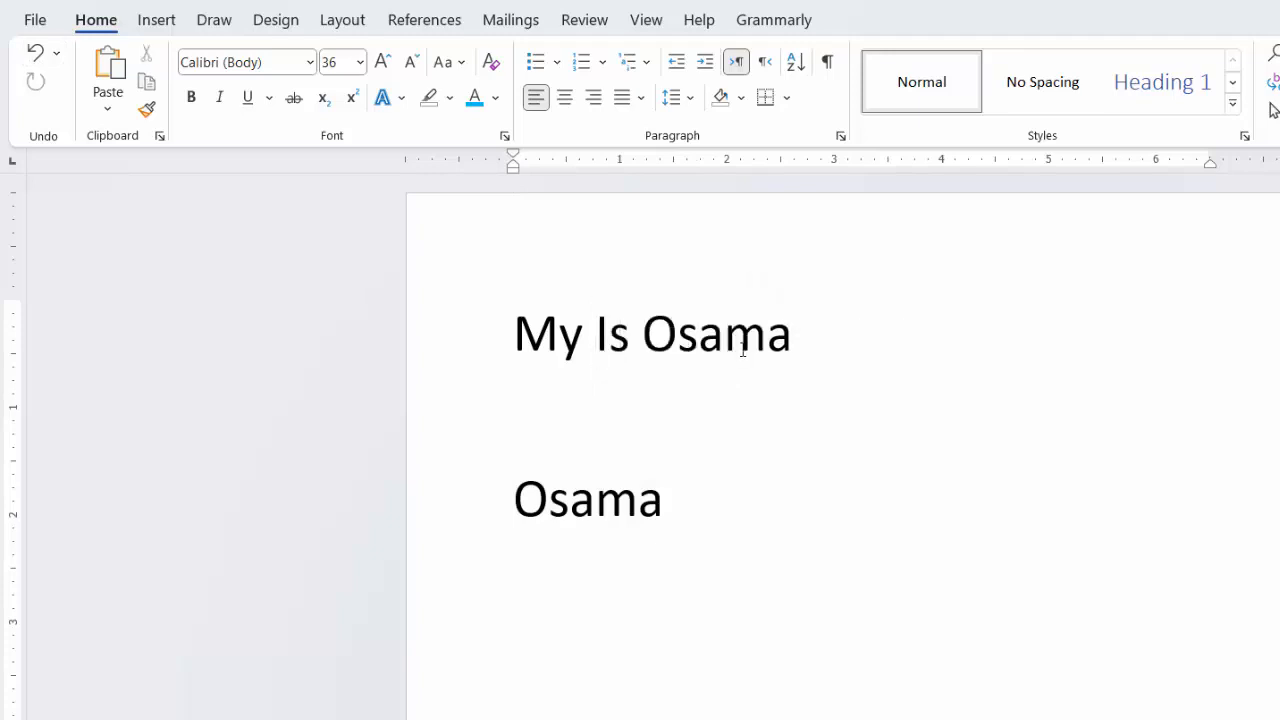
# Step: Delete the middle "a" from the name in the sentence
pyautogui.click(727, 340)
pyautogui.press('BackSpace')
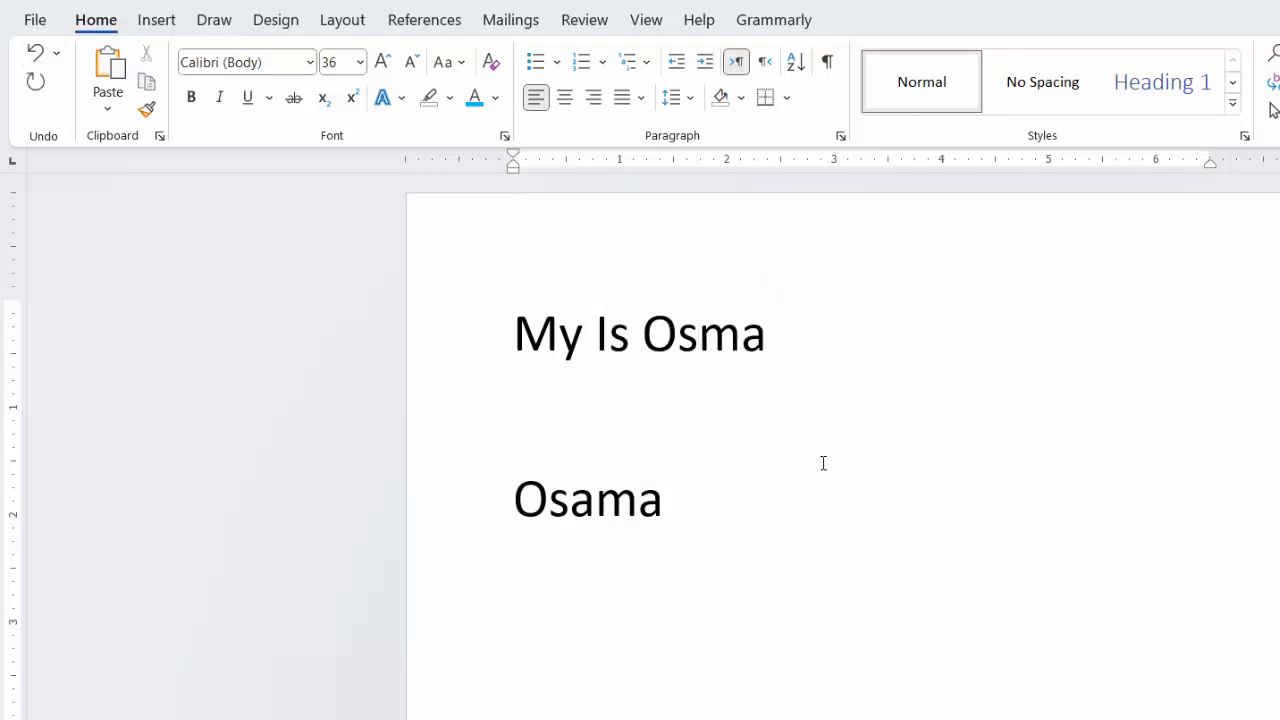
pyautogui.click(800, 405)
# Step: Undo the letter deletion, the deletion of "Name" and the addition of the name below the sentence
pyautogui.click(35, 55)
pyautogui.click(35, 55)
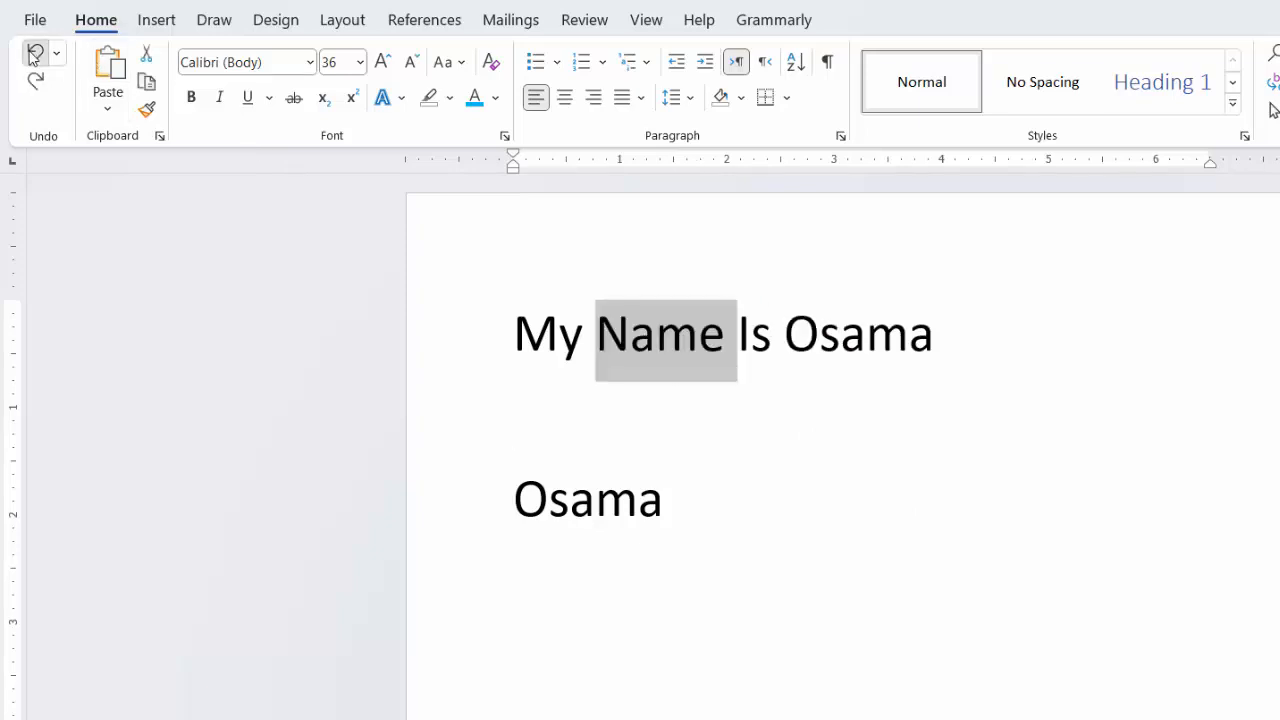
pyautogui.click(35, 56)
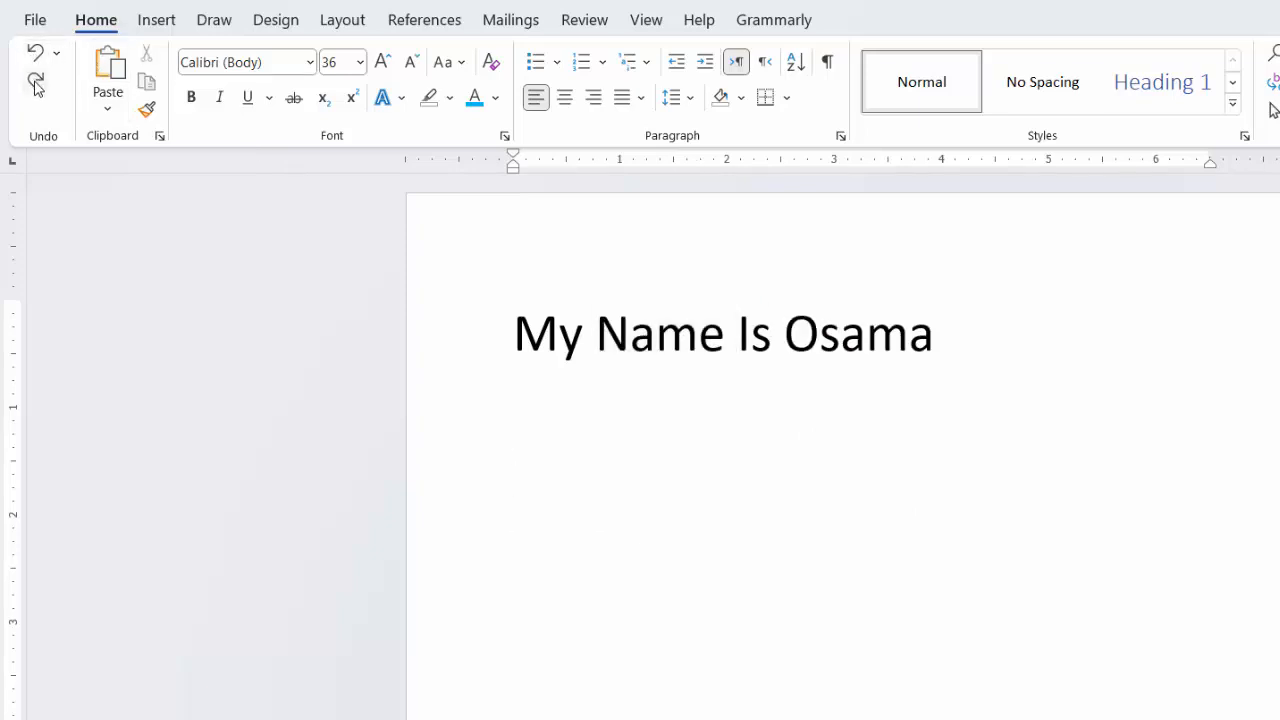
# Step: Redo the name below the sentence and the deletion of "Name", and undo that deletion again
pyautogui.click(35, 84)
pyautogui.click(35, 84)
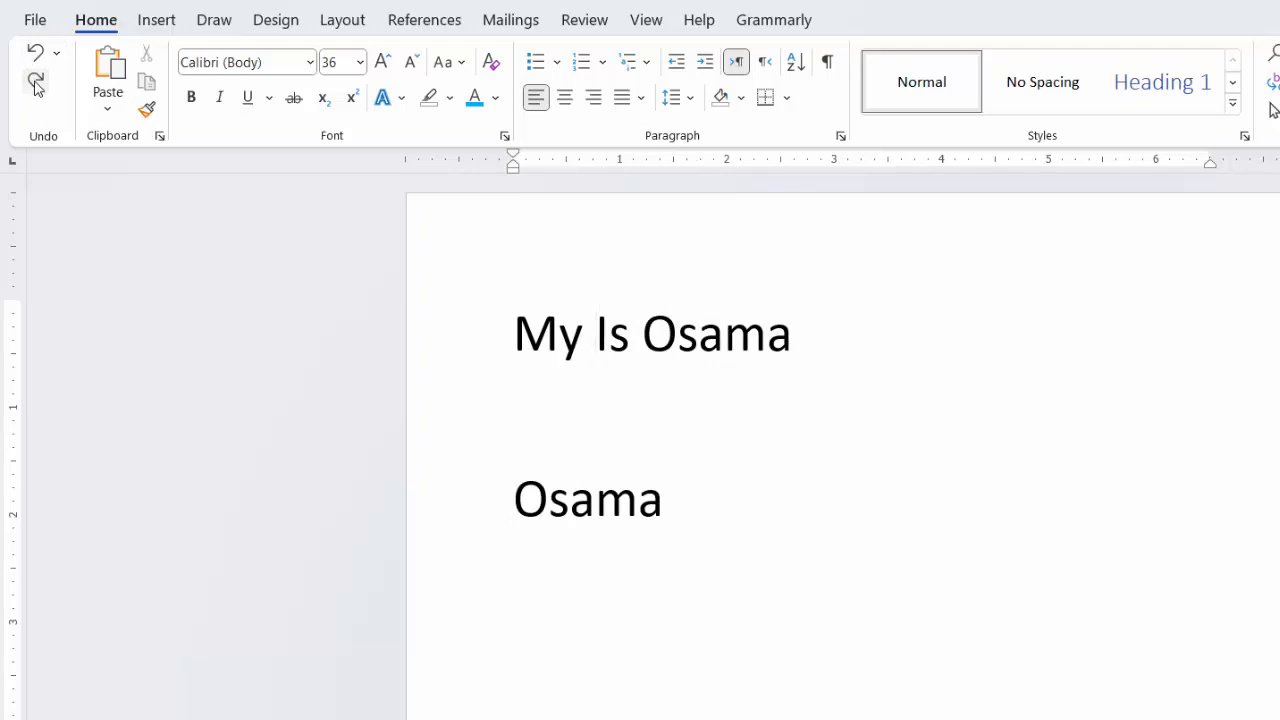
pyautogui.click(35, 52)
pyautogui.click(894, 469)
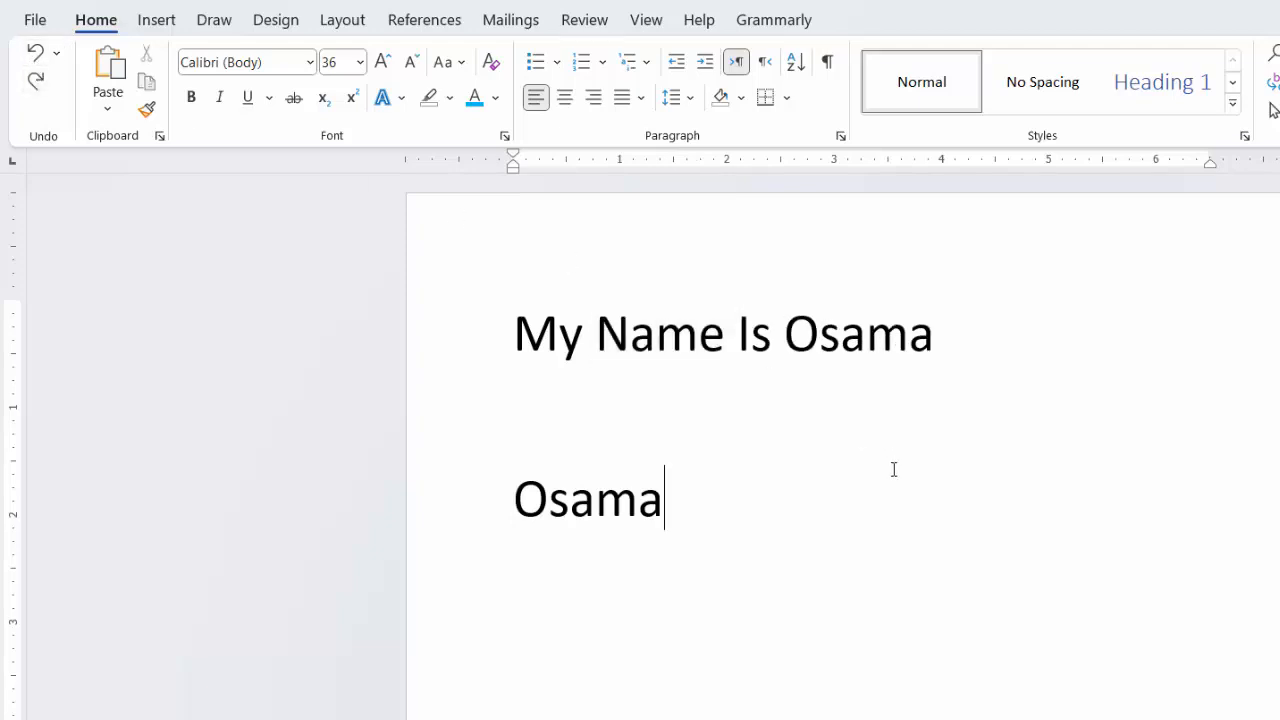
# Step: Undo the earlier edits until the name below the sentence is removed
pyautogui.press('BackSpace')
pyautogui.press('BackSpace')
pyautogui.press('BackSpace')
pyautogui.press('BackSpace')
pyautogui.press('BackSpace')
pyautogui.press('Up')
pyautogui.press('Up')
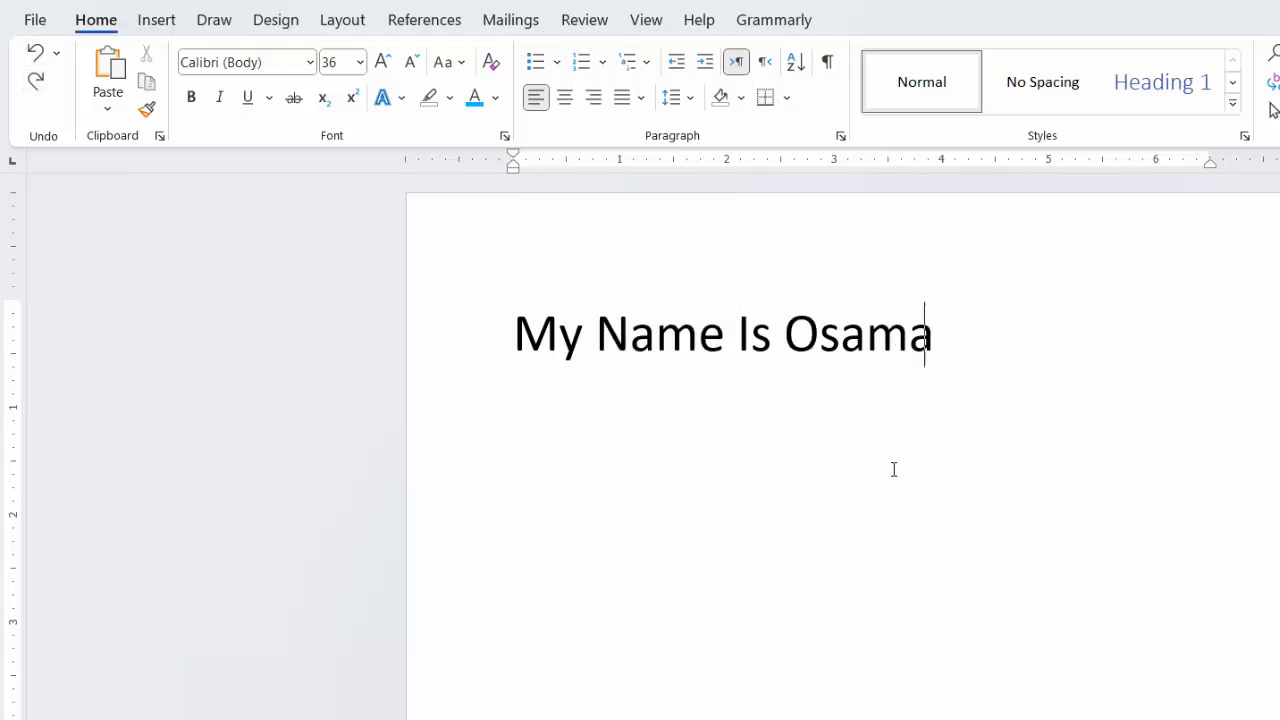
pyautogui.press('Down')
pyautogui.press('Down')
pyautogui.press('Return')
pyautogui.hotkey('ctrl', 'z')
pyautogui.hotkey('ctrl', 'z')
pyautogui.hotkey('ctrl', 'z')
# Step: Redo the undone edits up to the letter deletion in the sentence's name
pyautogui.hotkey('ctrl', 'y')
pyautogui.hotkey('ctrl', 'y')
pyautogui.hotkey('ctrl', 'y')
pyautogui.hotkey('ctrl', 'y')
pyautogui.hotkey('ctrl', 'y')
pyautogui.hotkey('ctrl', 'y')
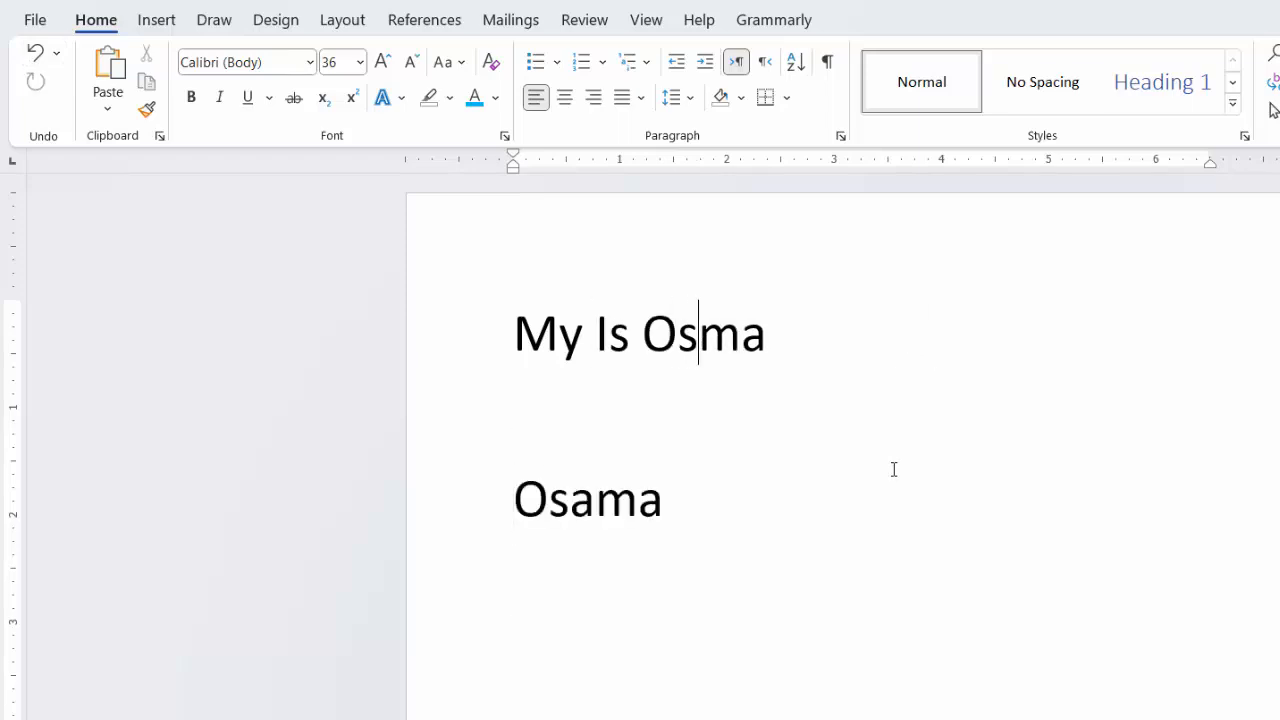
# Step: Enter "fdsfsdefsdfdsfds" after the name on the lower line and undo that entry
pyautogui.press('Down')
pyautogui.press('Down')
pyautogui.write('fdsfsdefsdfdsfds')
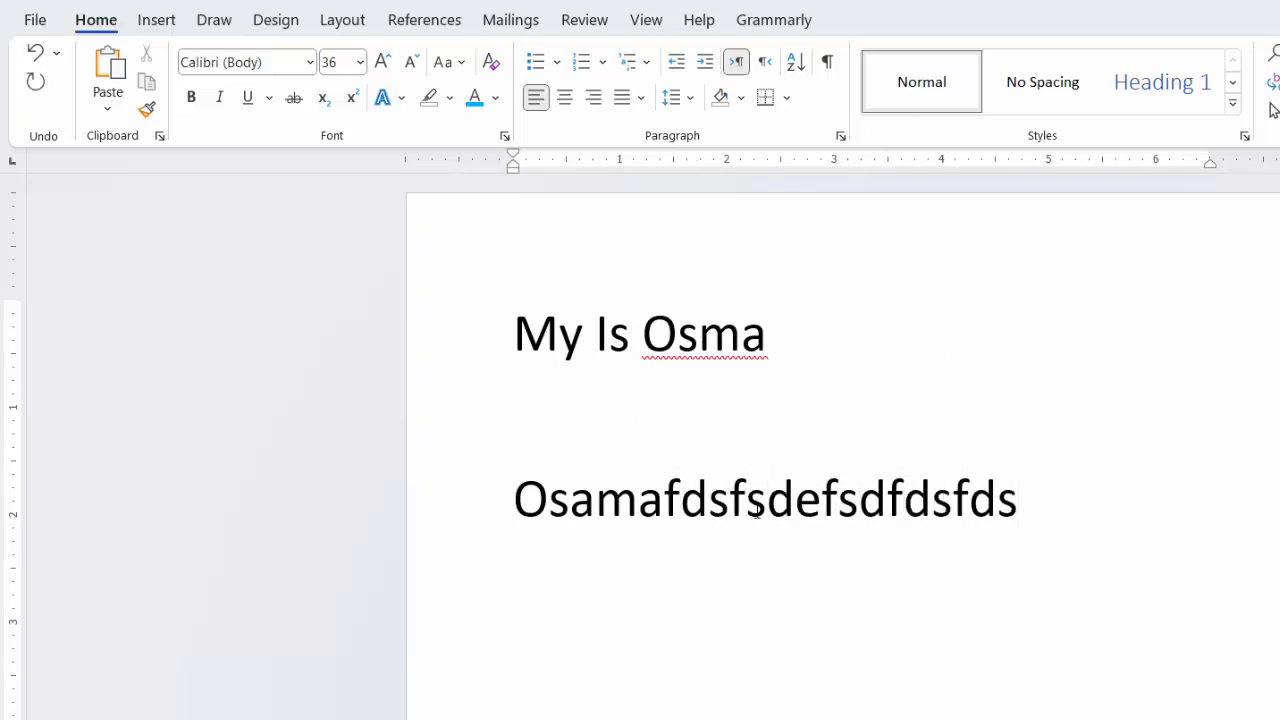
pyautogui.click(766, 537)
pyautogui.hotkey('ctrl', 'z')
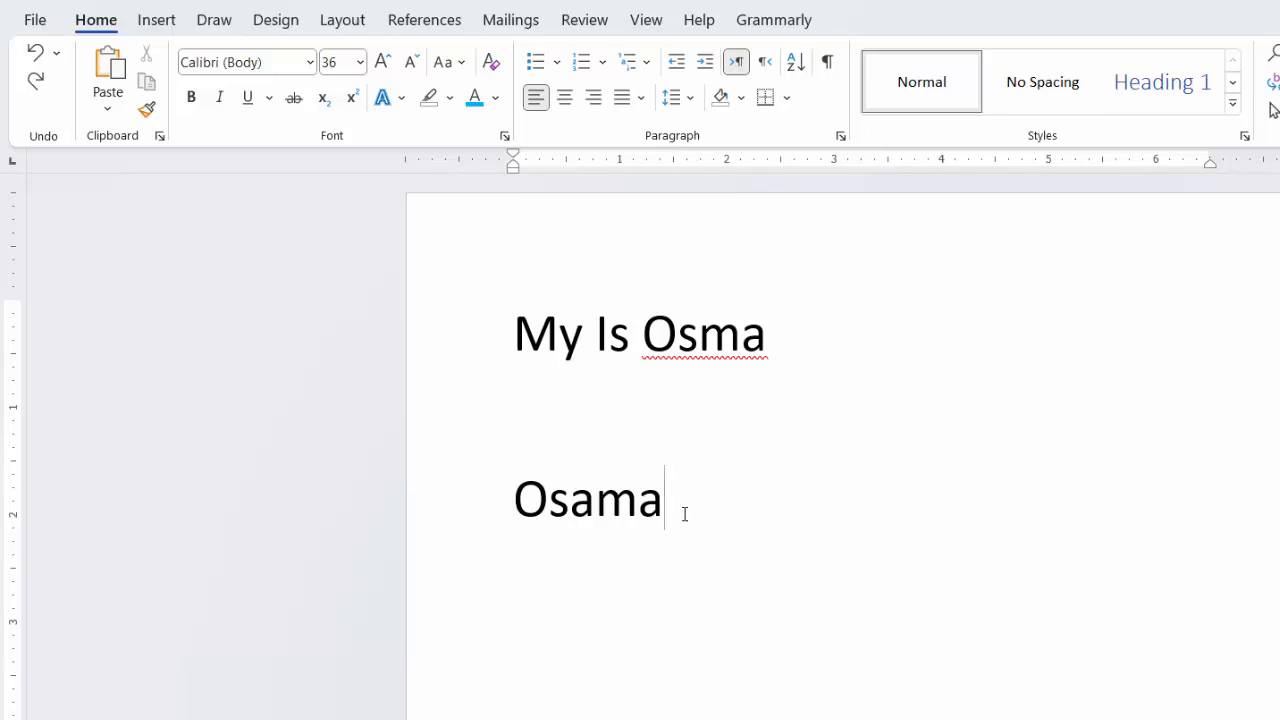
# Step: Replace all the text in the document with "The title"
pyautogui.moveTo(684, 514); pyautogui.dragTo(495, 366)
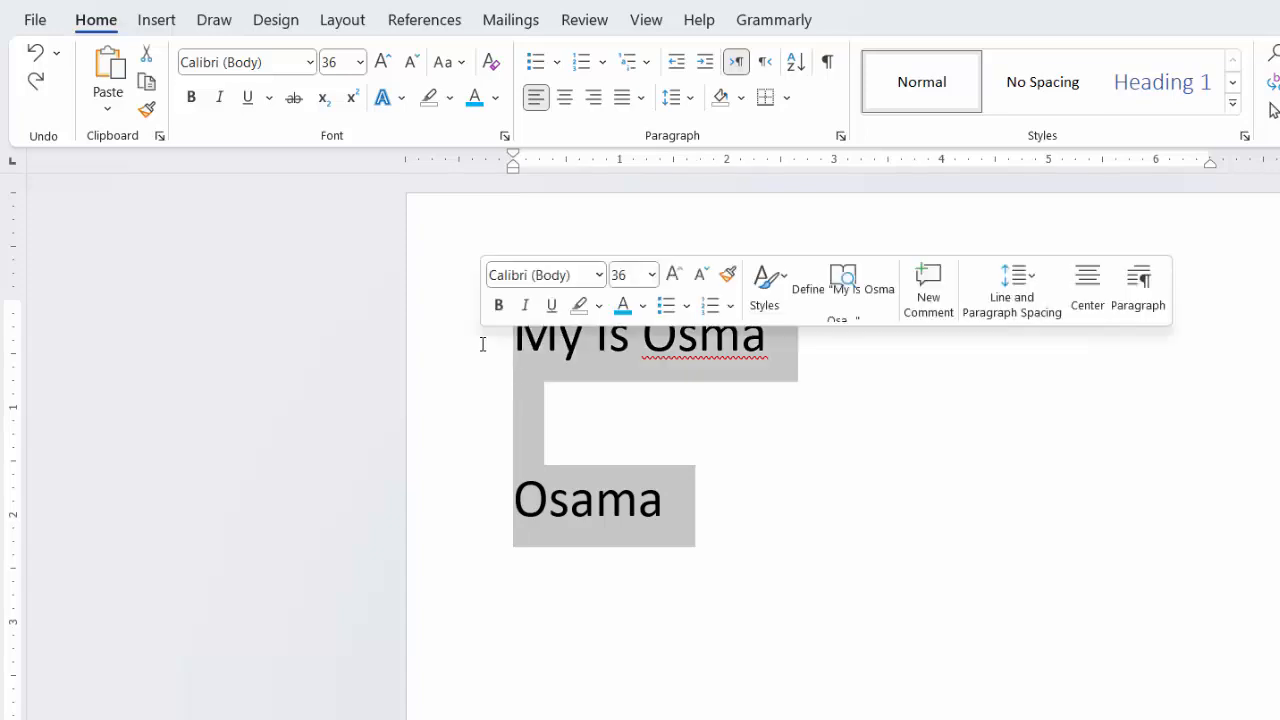
pyautogui.press('BackSpace')
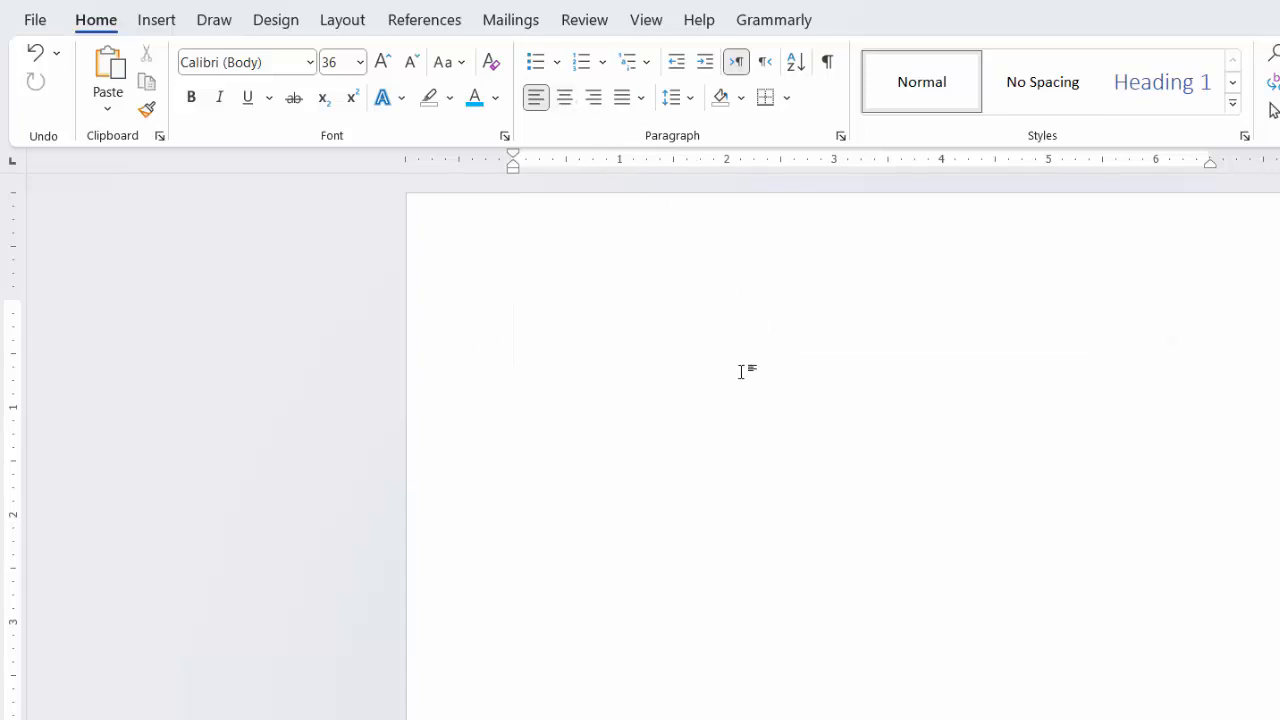
pyautogui.write('The tit')
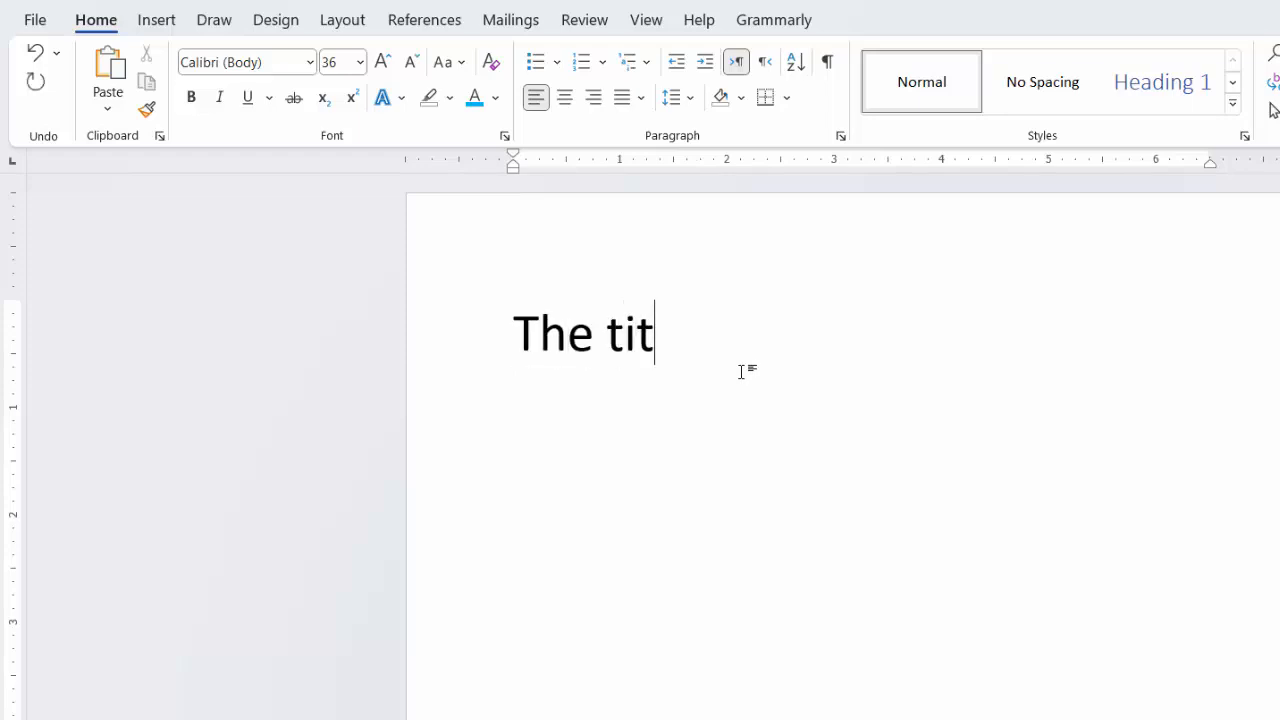
pyautogui.write('le')
# Step: Try center, right and left alignment on "The title" and leave it centered
pyautogui.moveTo(737, 343); pyautogui.dragTo(520, 311)
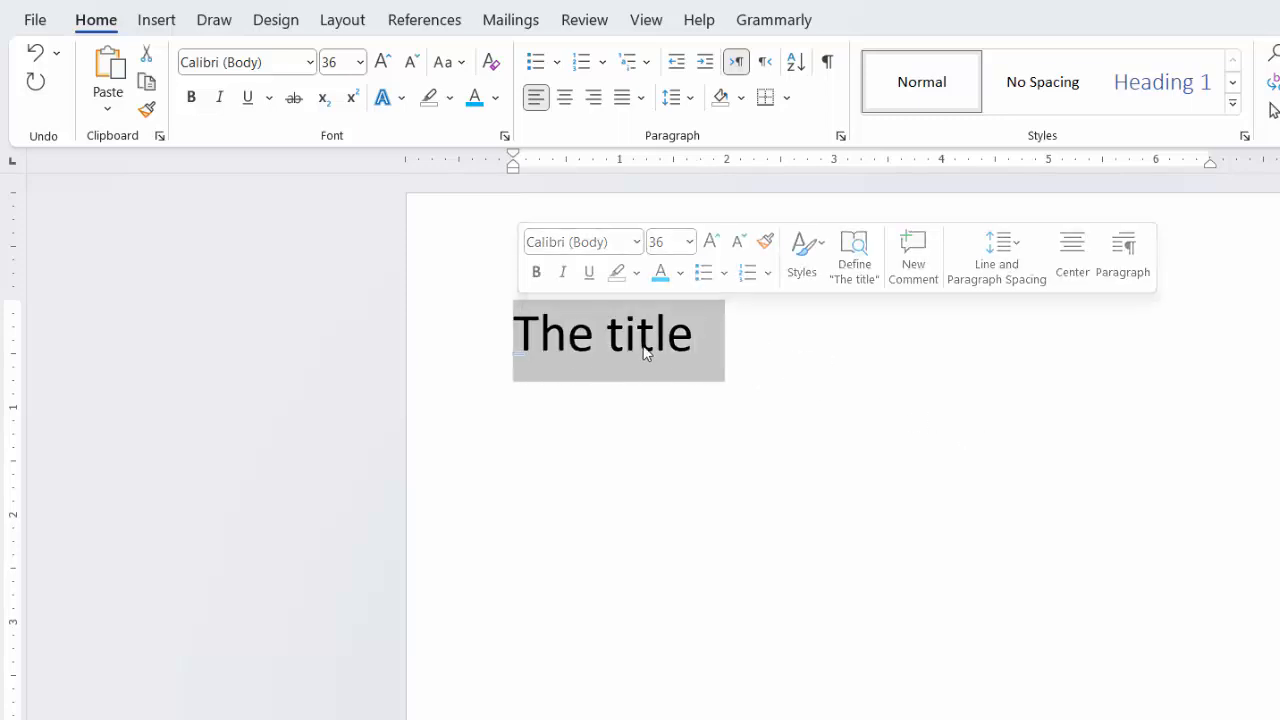
pyautogui.click(568, 103)
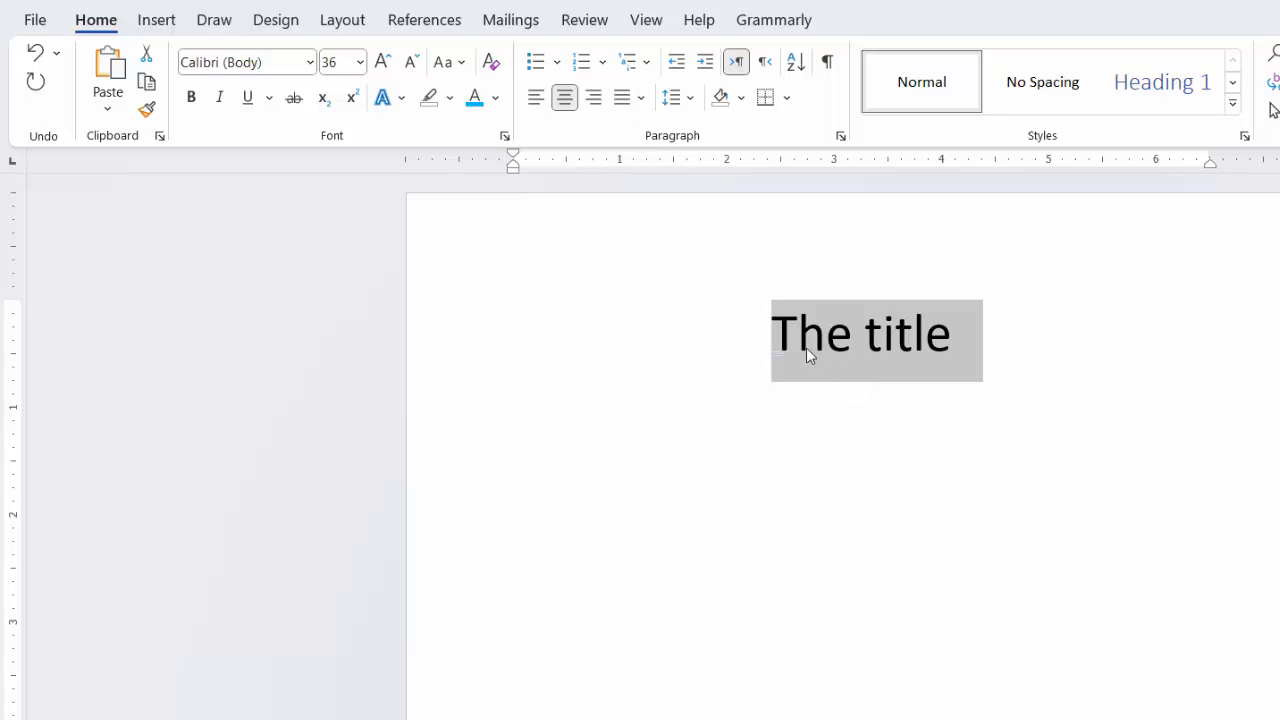
pyautogui.click(595, 98)
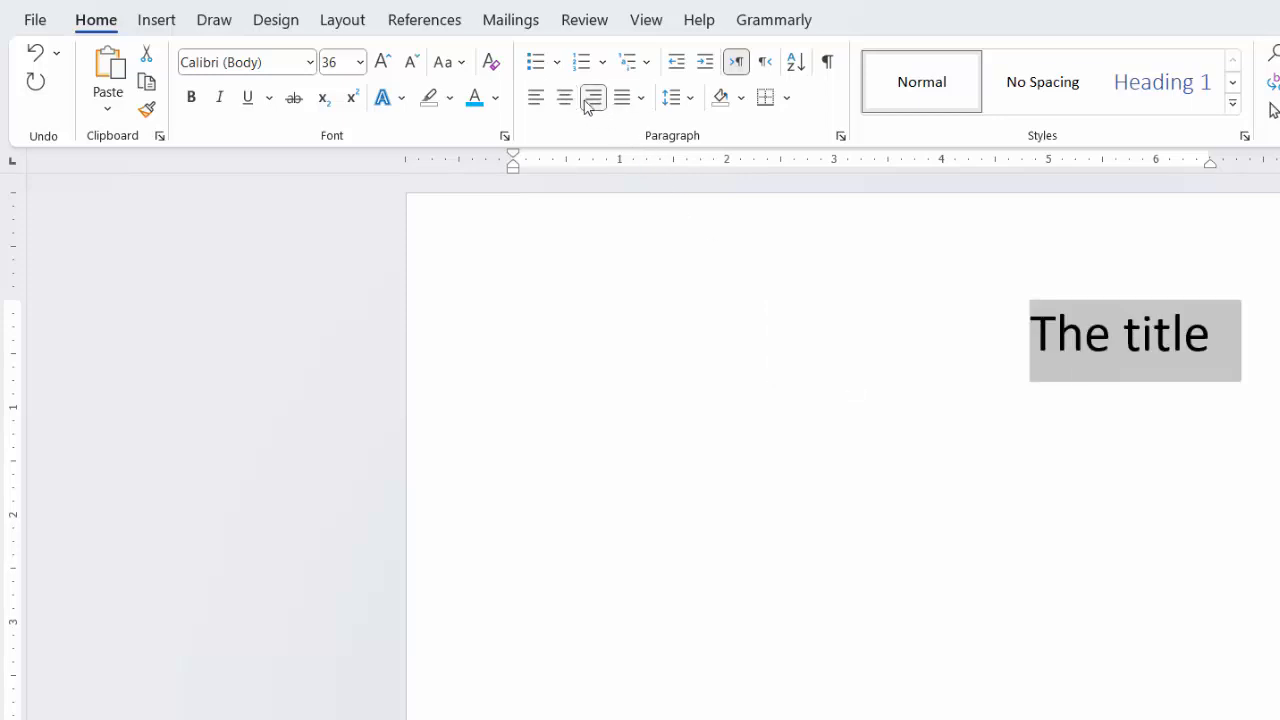
pyautogui.click(535, 98)
pyautogui.click(564, 98)
# Step: Add left-aligned lines below the title: Computer skills, Word, Windows, Academic computing, Excel and powerpoint
pyautogui.press('End')
pyautogui.press('Return')
pyautogui.click(540, 104)
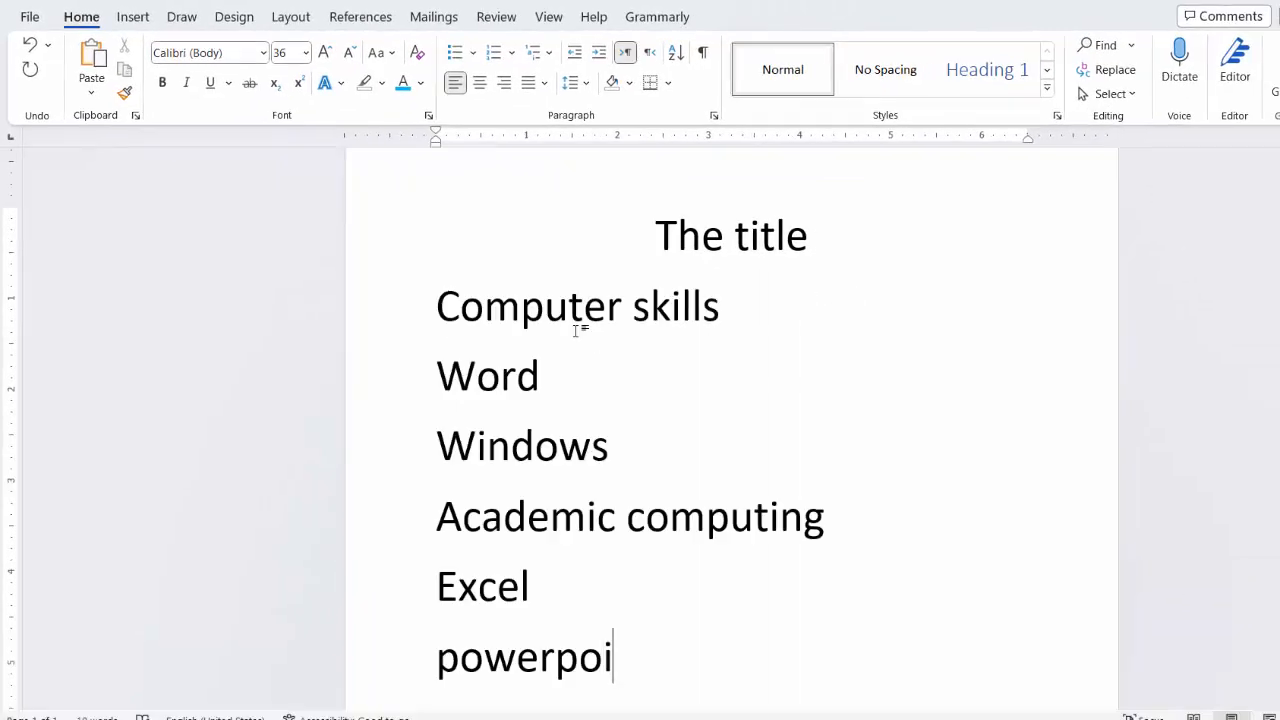
pyautogui.write('nt')
# Step: Number the six lines below the title with the 1. 2. 3. format from the numbering library
pyautogui.moveTo(658, 655); pyautogui.dragTo(432, 331)
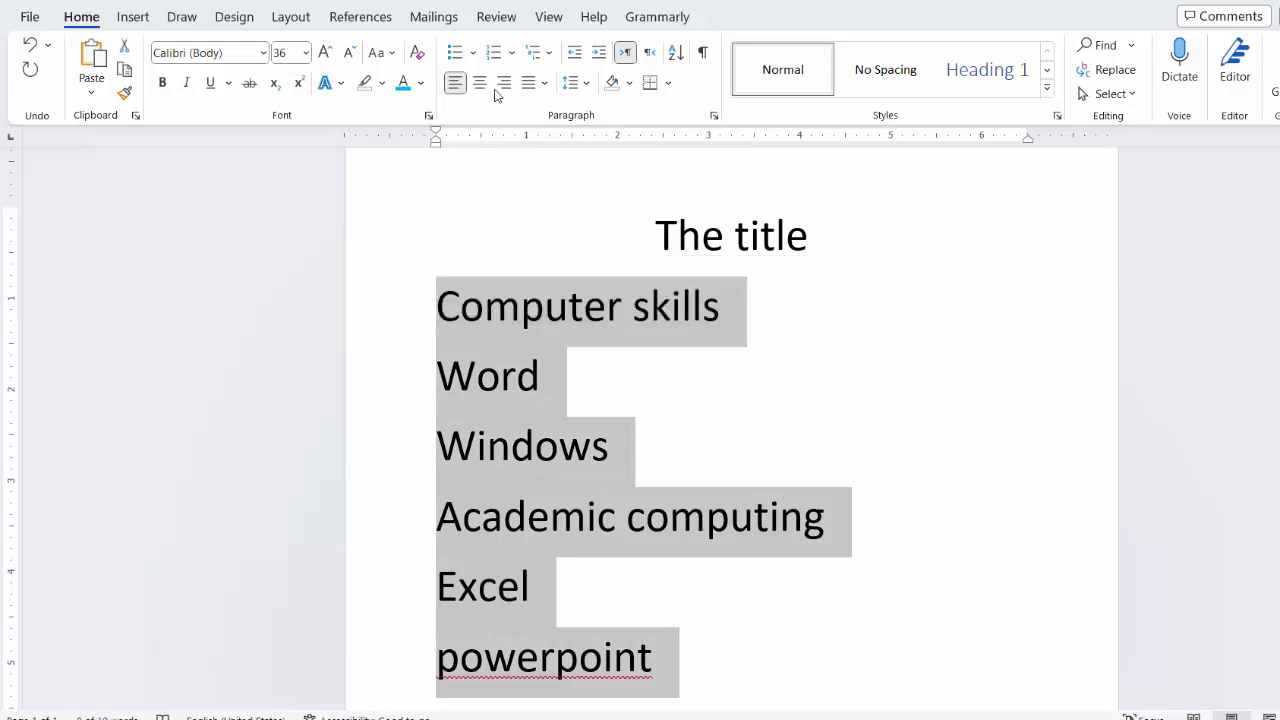
pyautogui.click(470, 52)
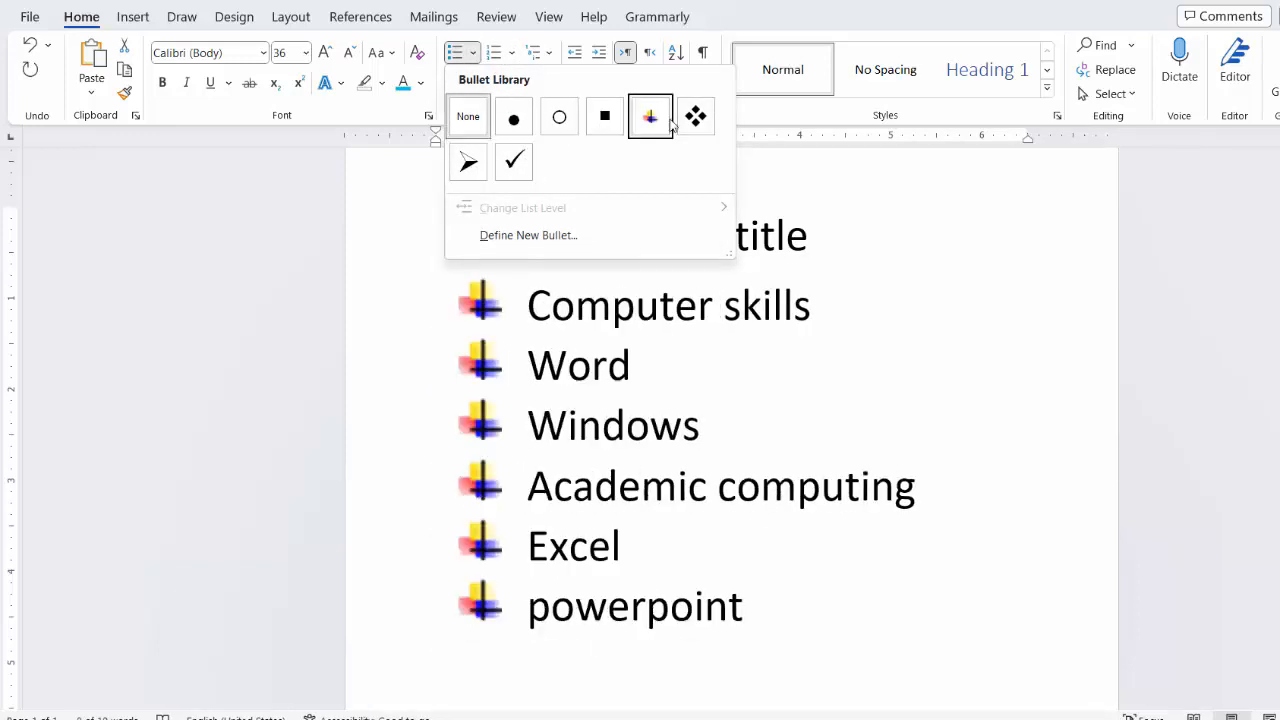
pyautogui.click(511, 55)
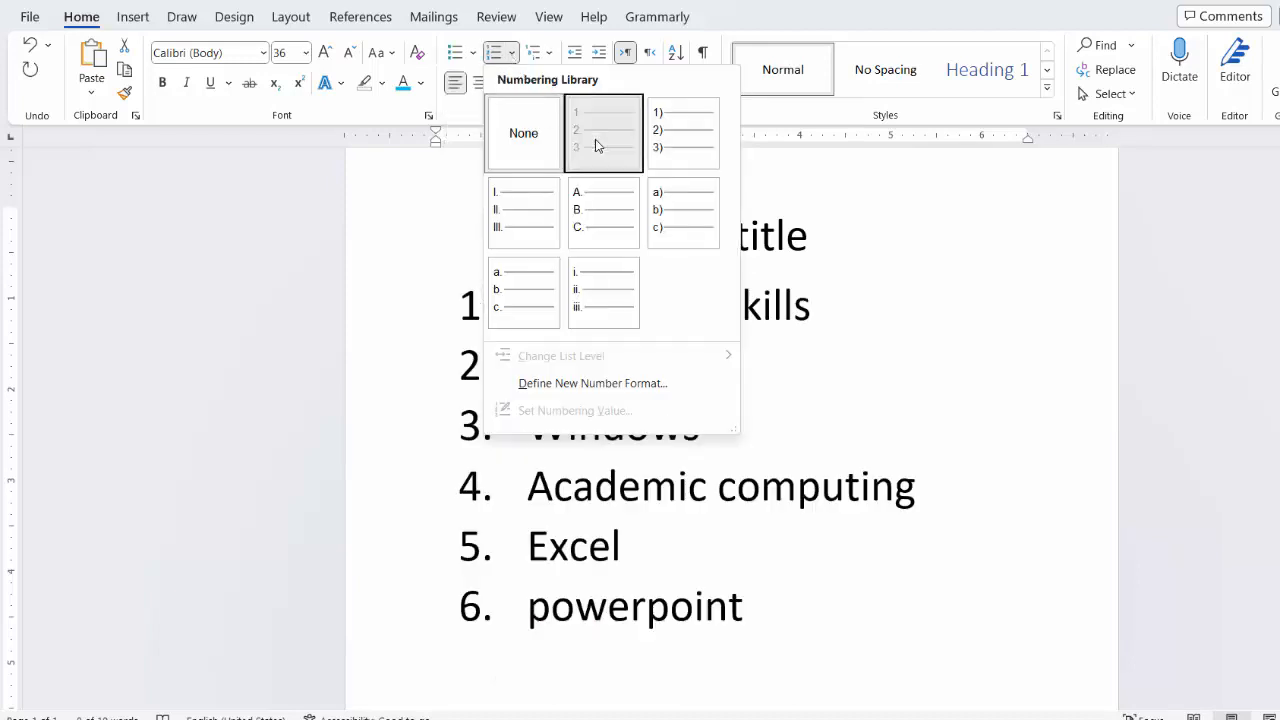
pyautogui.click(594, 143)
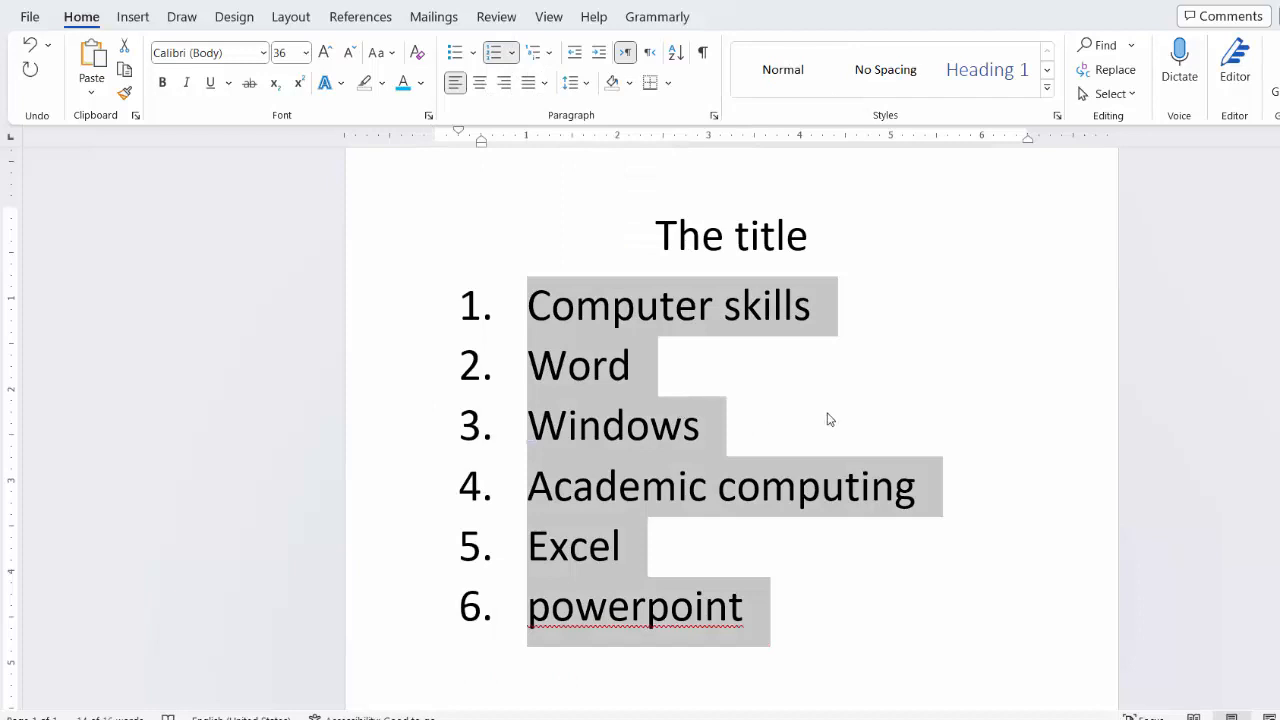
pyautogui.click(829, 420)
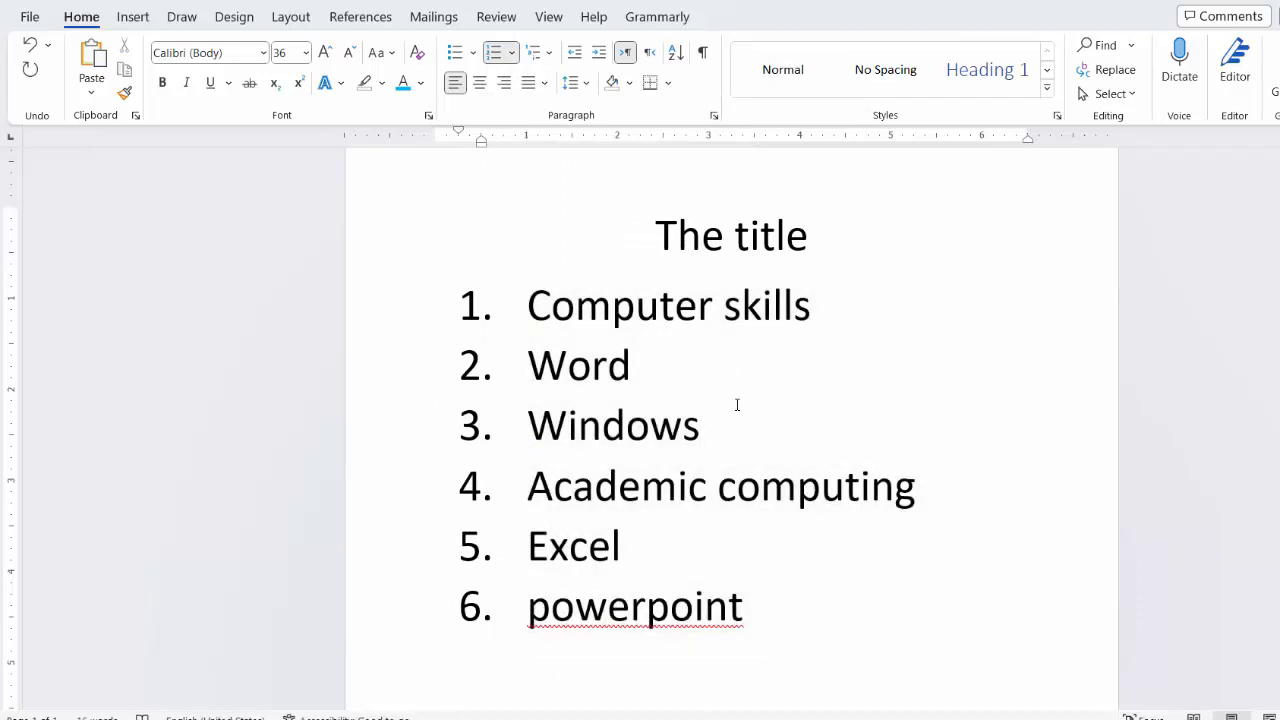
pyautogui.moveTo(702, 424); pyautogui.dragTo(535, 355)
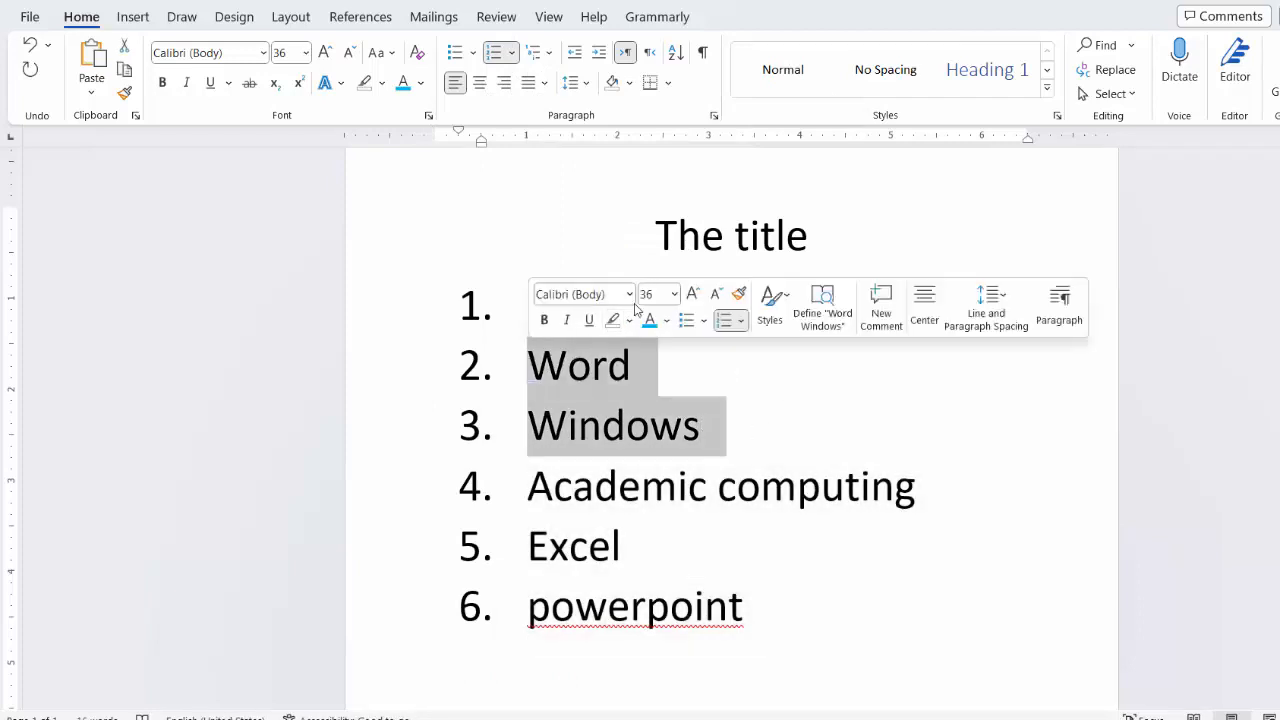
pyautogui.press('Right')
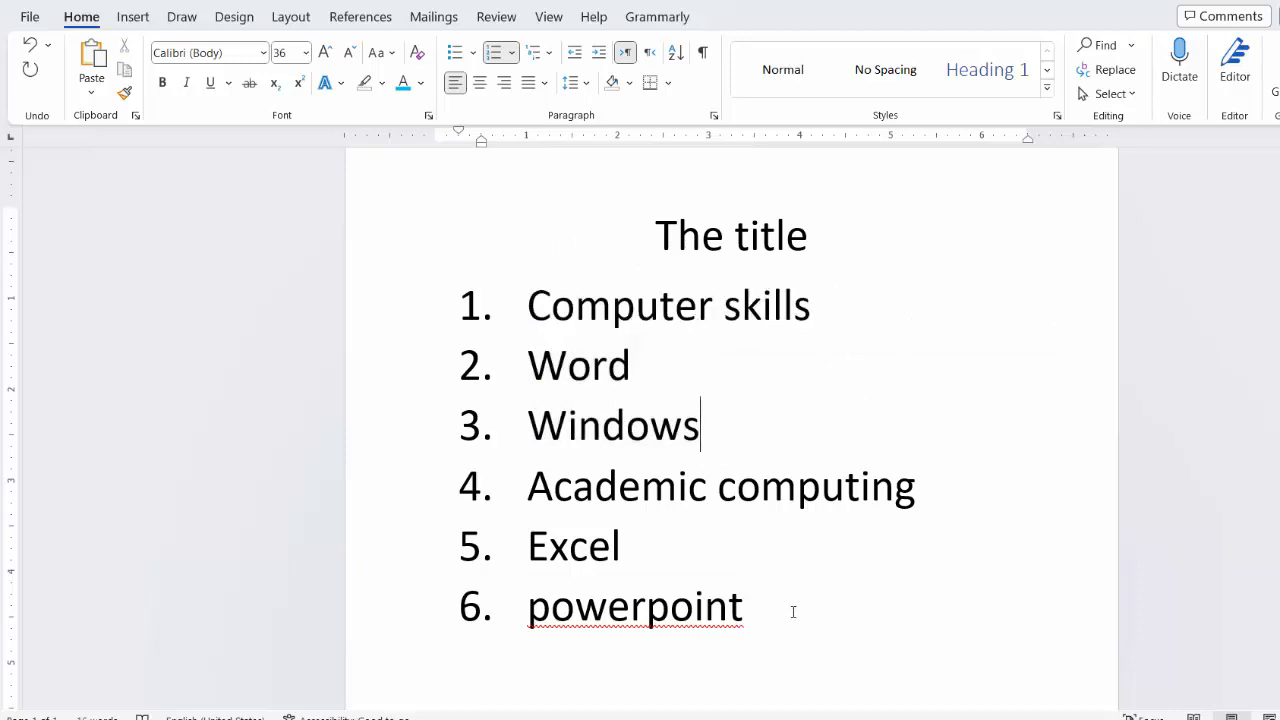
pyautogui.moveTo(791, 609); pyautogui.dragTo(517, 537)
pyautogui.click(976, 538)
pyautogui.moveTo(918, 490); pyautogui.dragTo(522, 488)
pyautogui.click(823, 389)
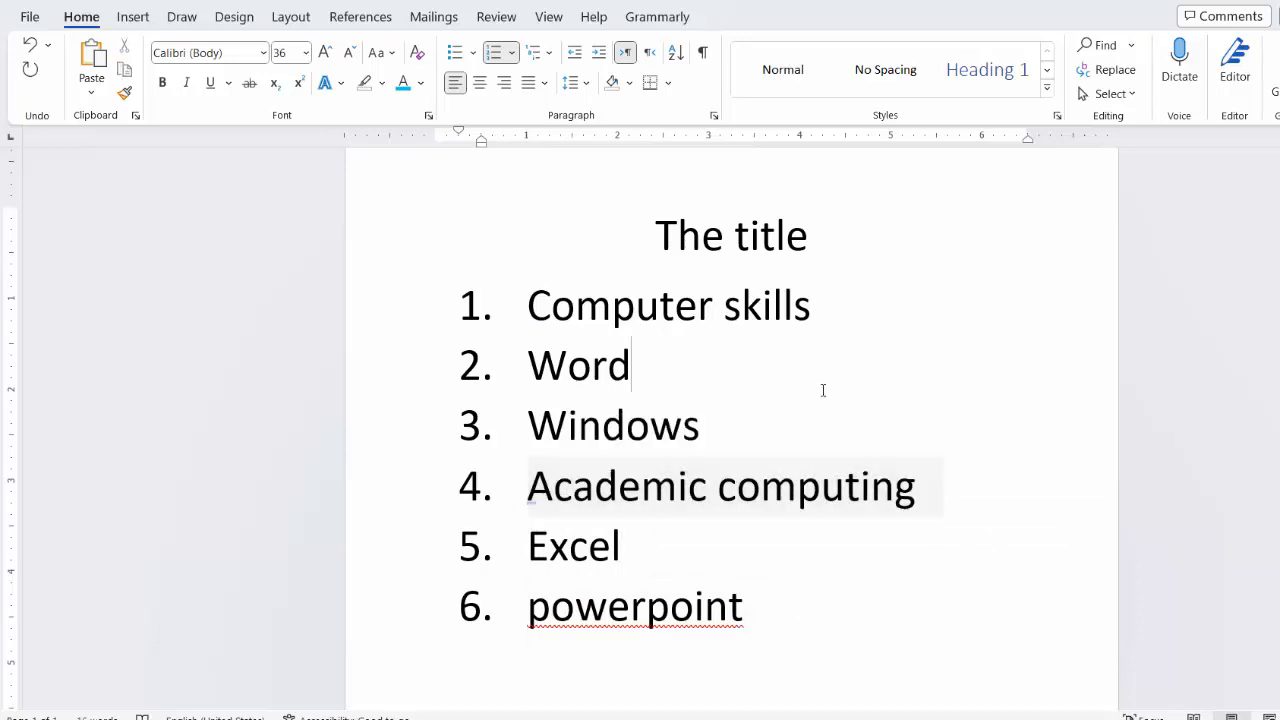
# Step: Change the list level of Word and Windows to the second level, lettered a. and b
pyautogui.moveTo(714, 425); pyautogui.dragTo(557, 378)
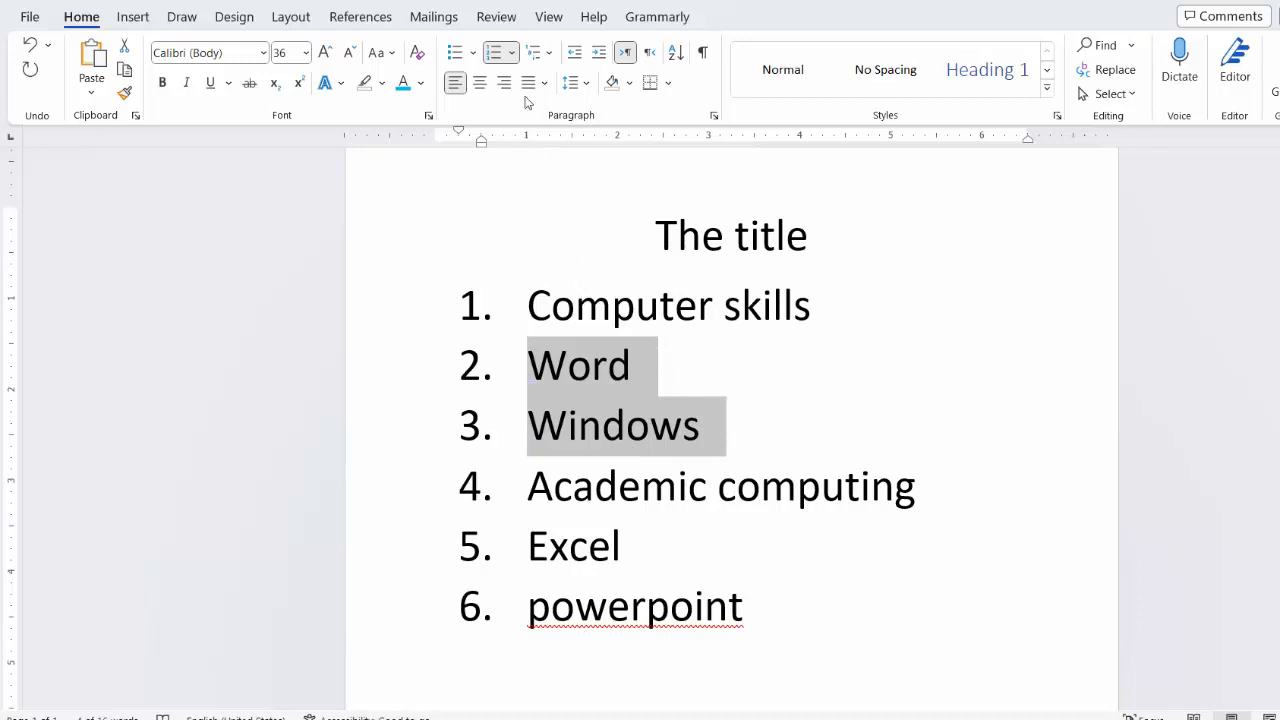
pyautogui.click(512, 52)
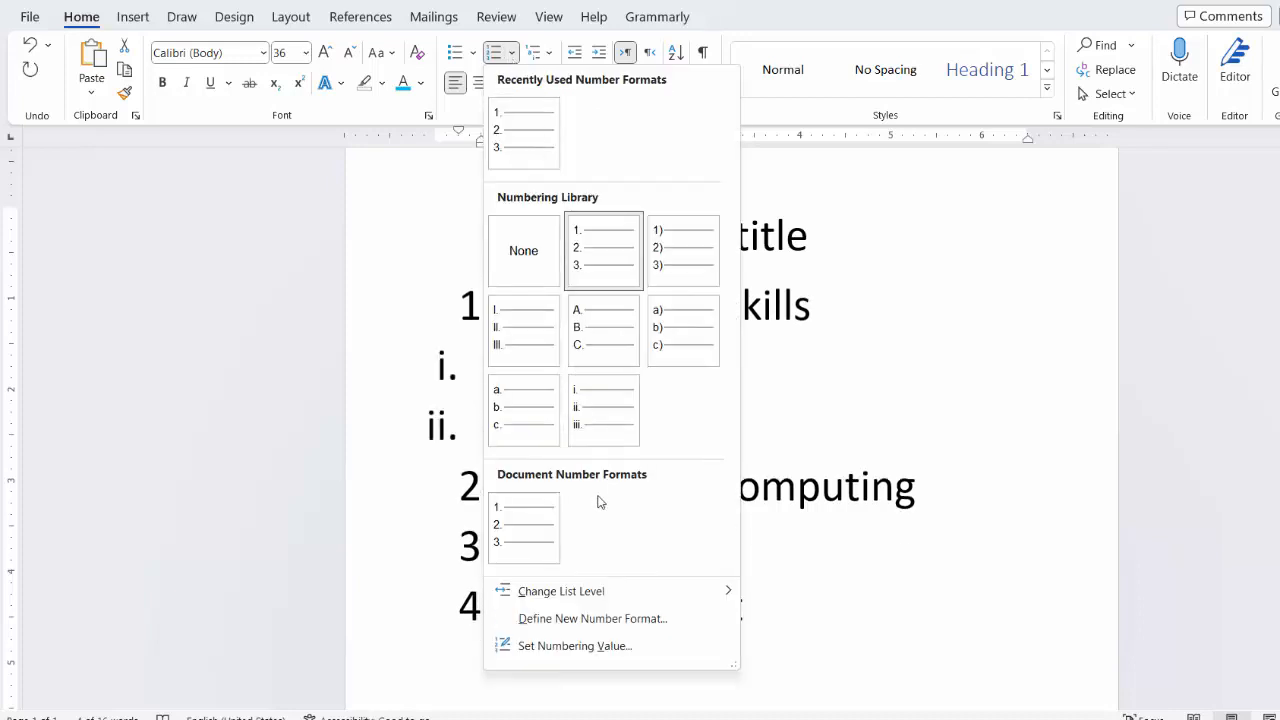
pyautogui.moveTo(552, 598)
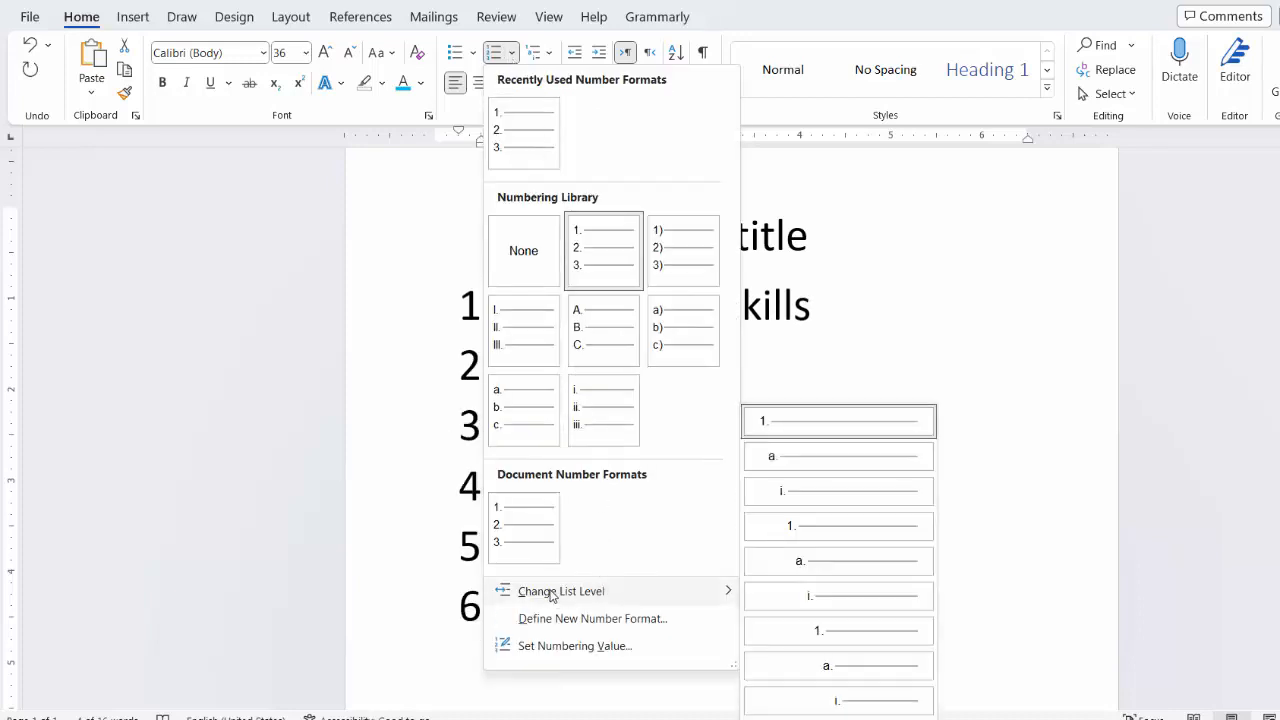
pyautogui.click(837, 463)
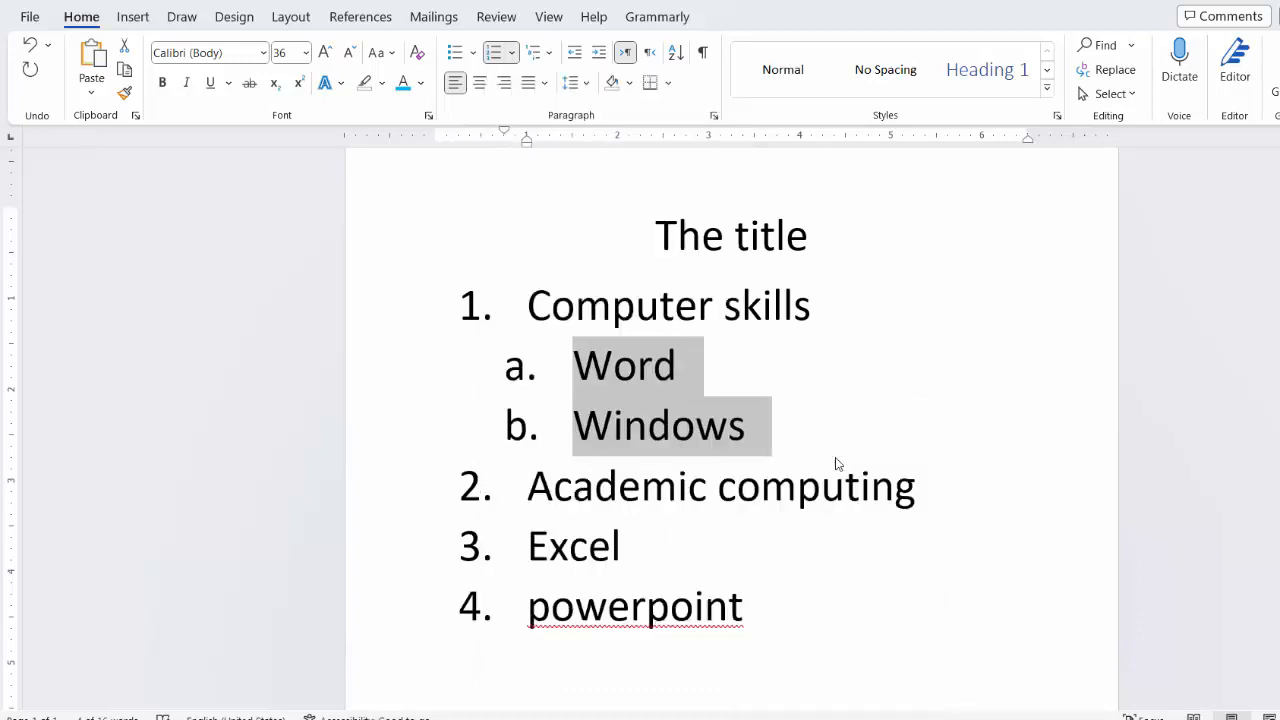
pyautogui.click(834, 462)
# Step: Change the list level of Excel and powerpoint to the second level, lettered a. and b
pyautogui.moveTo(769, 616); pyautogui.dragTo(527, 546)
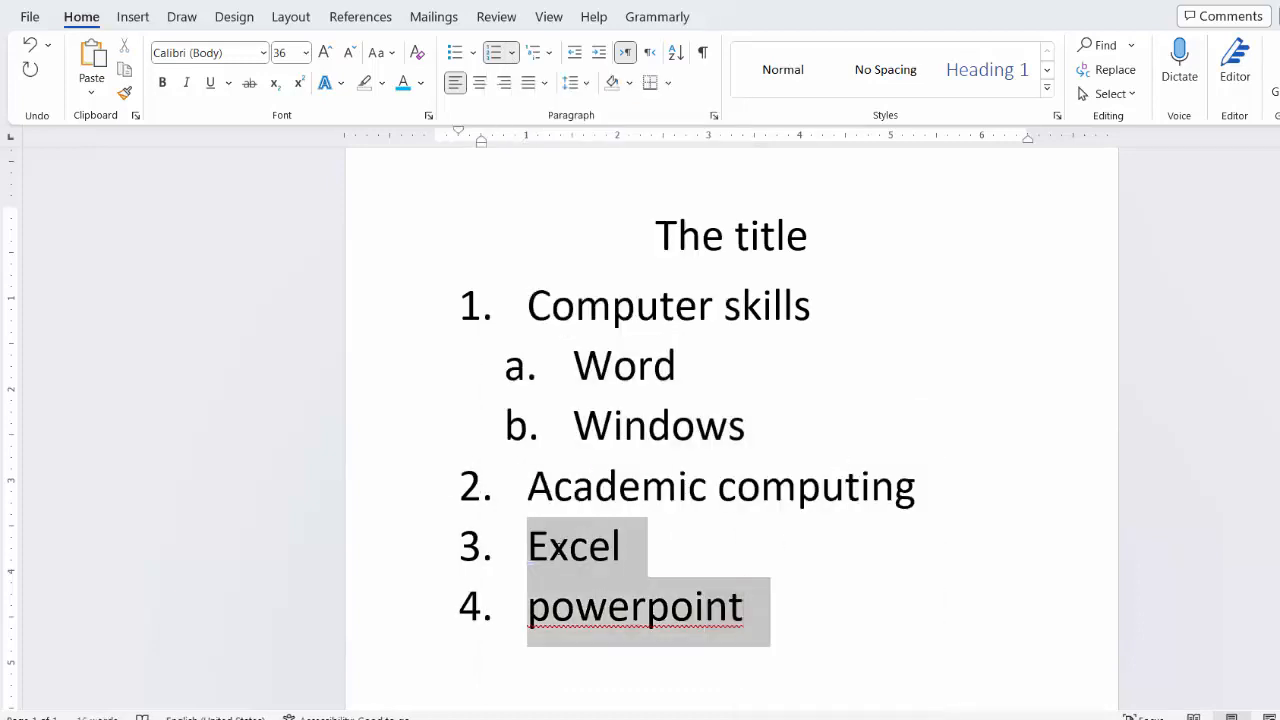
pyautogui.click(512, 55)
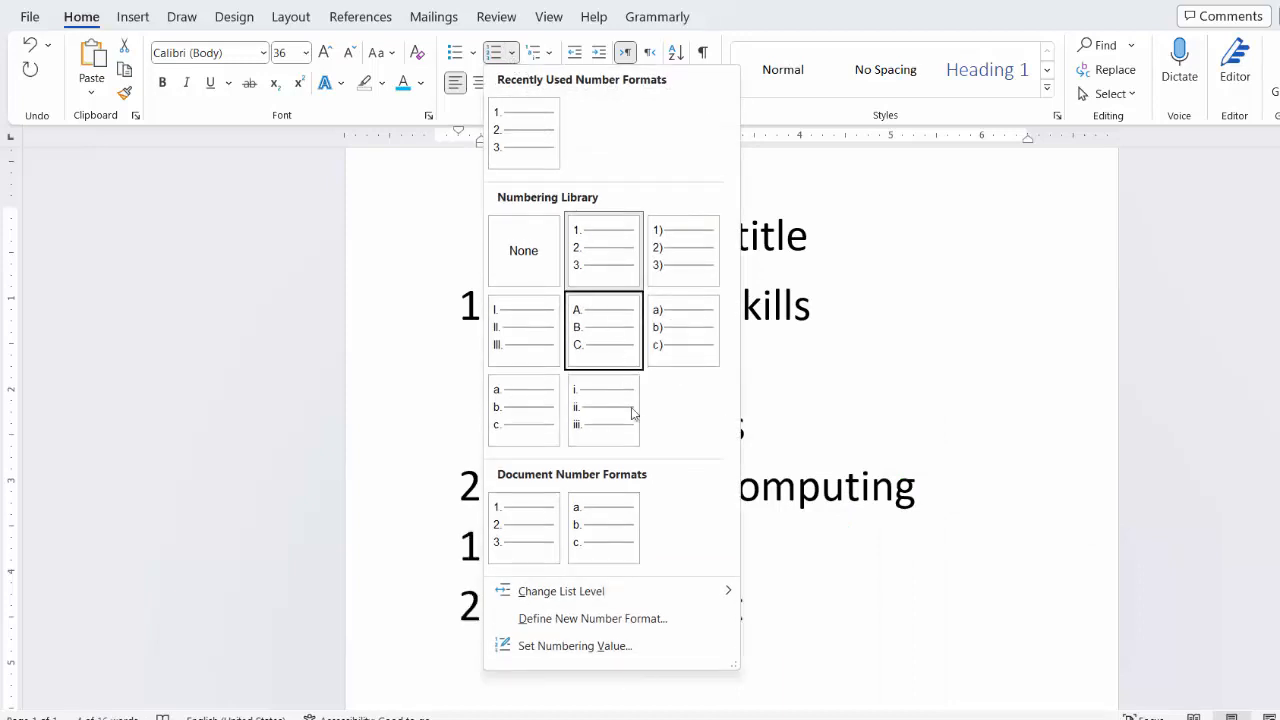
pyautogui.moveTo(662, 602)
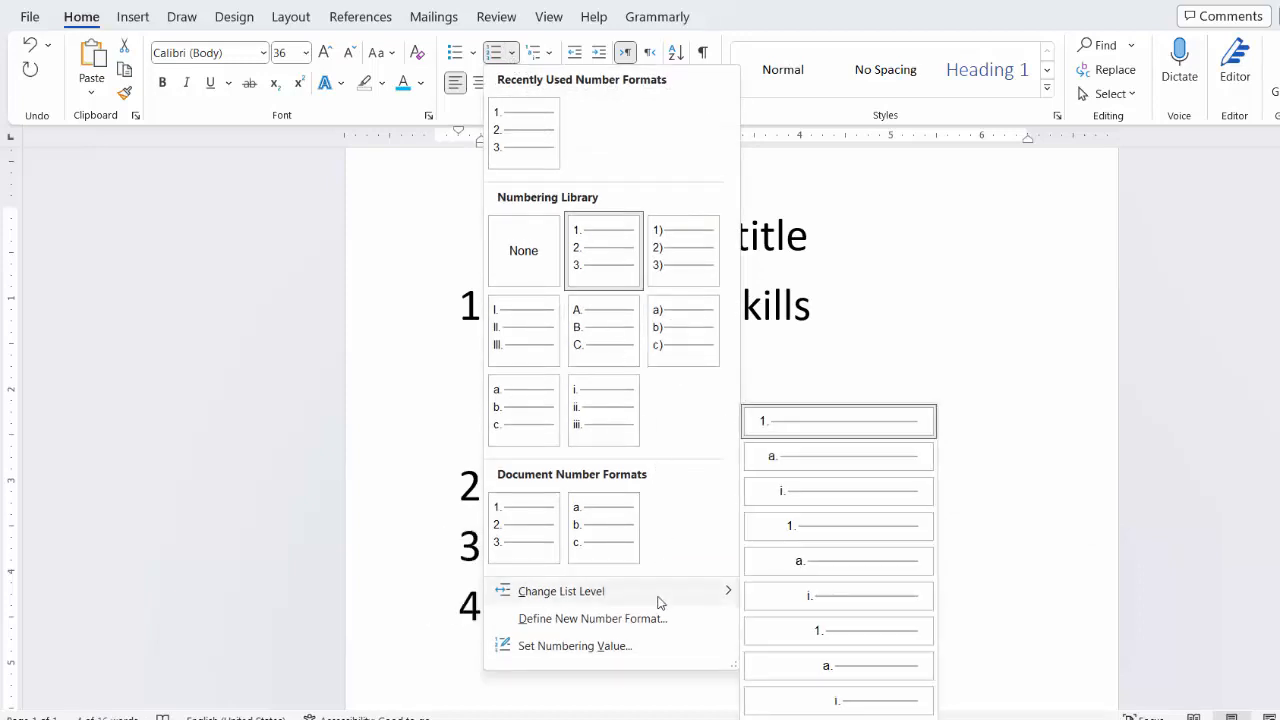
pyautogui.click(814, 462)
pyautogui.click(908, 580)
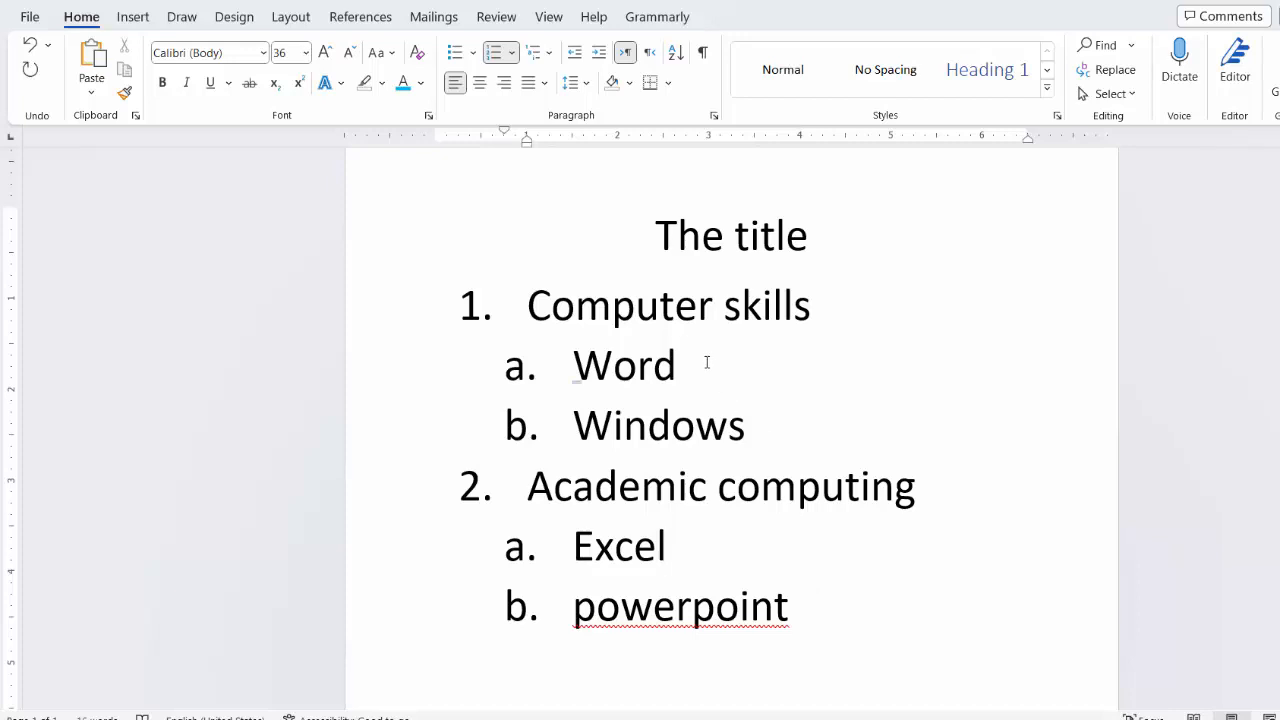
# Step: Insert a new list item "Home tab" directly below Word
pyautogui.press('Return')
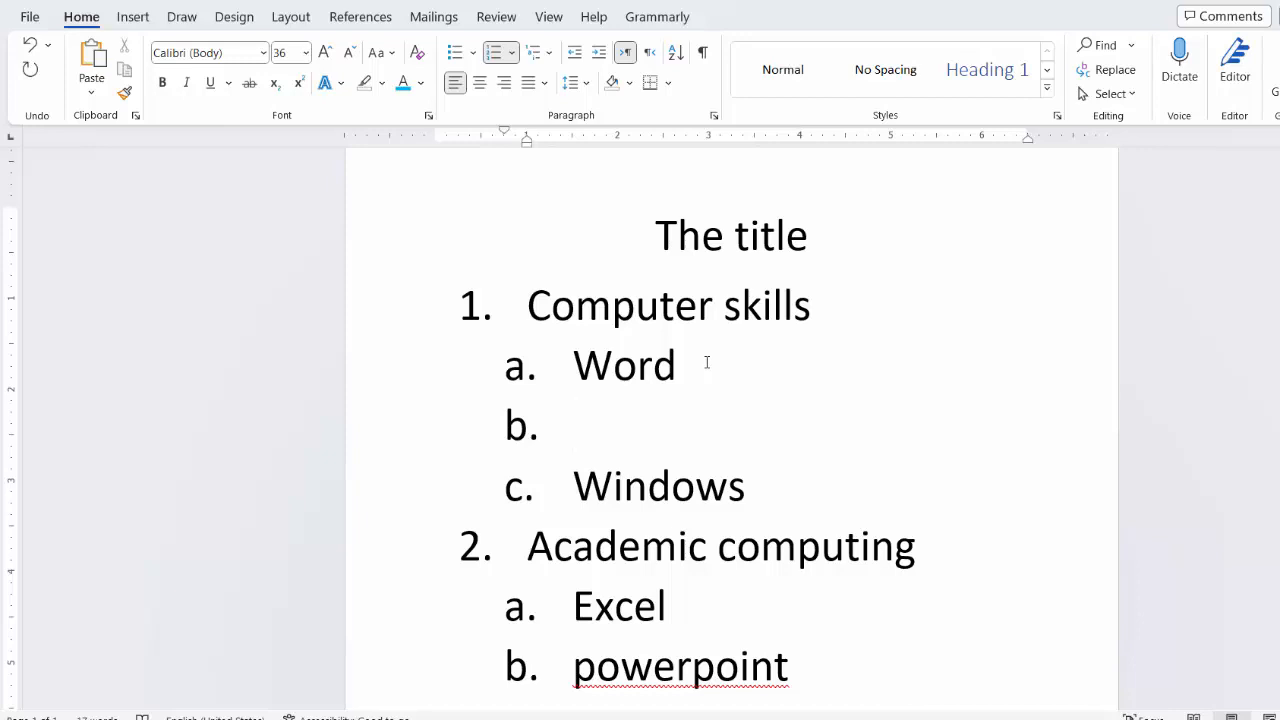
pyautogui.write('Home tab')
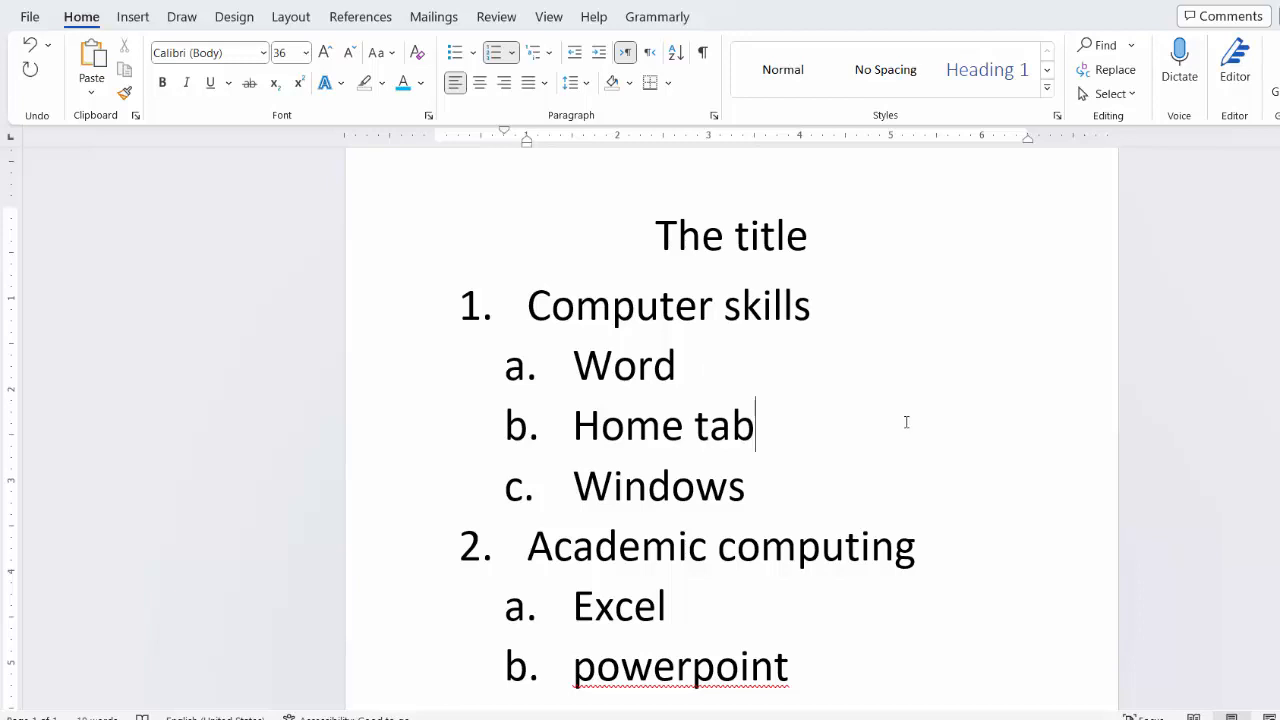
# Step: Change the list level of the "Home tab" item to the third level, numbered i
pyautogui.tripleClick(764, 431)
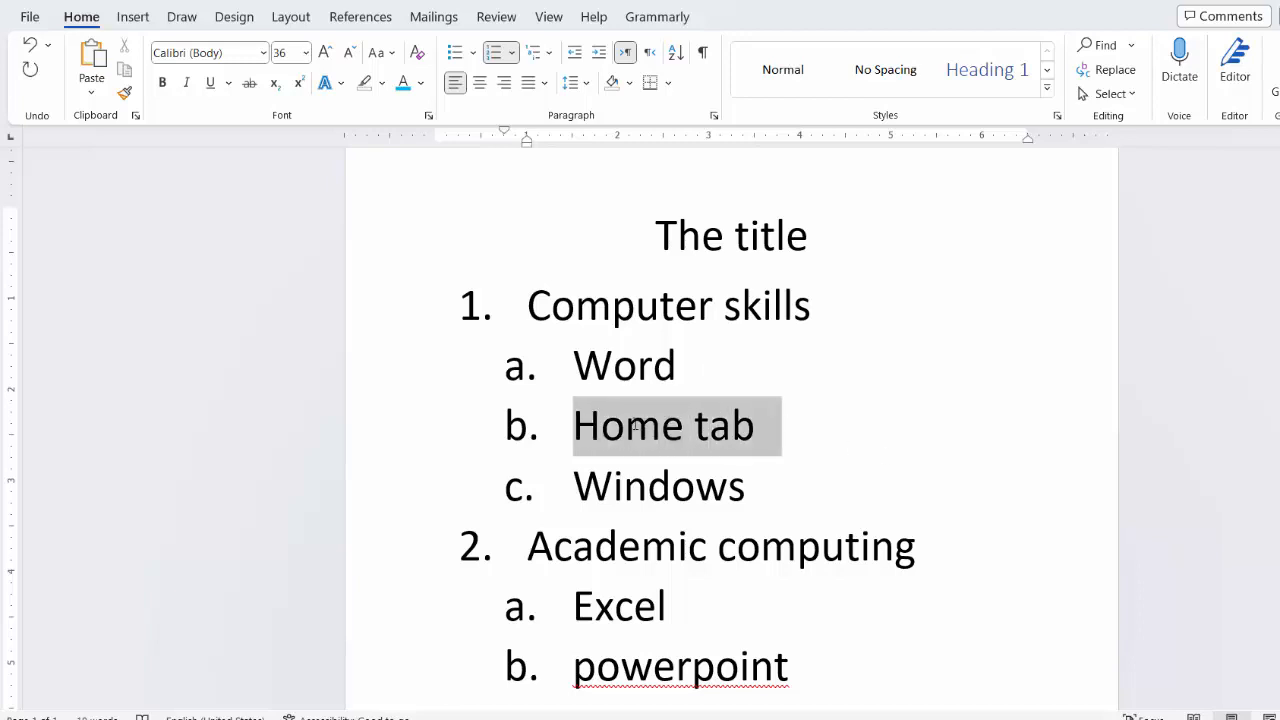
pyautogui.click(512, 53)
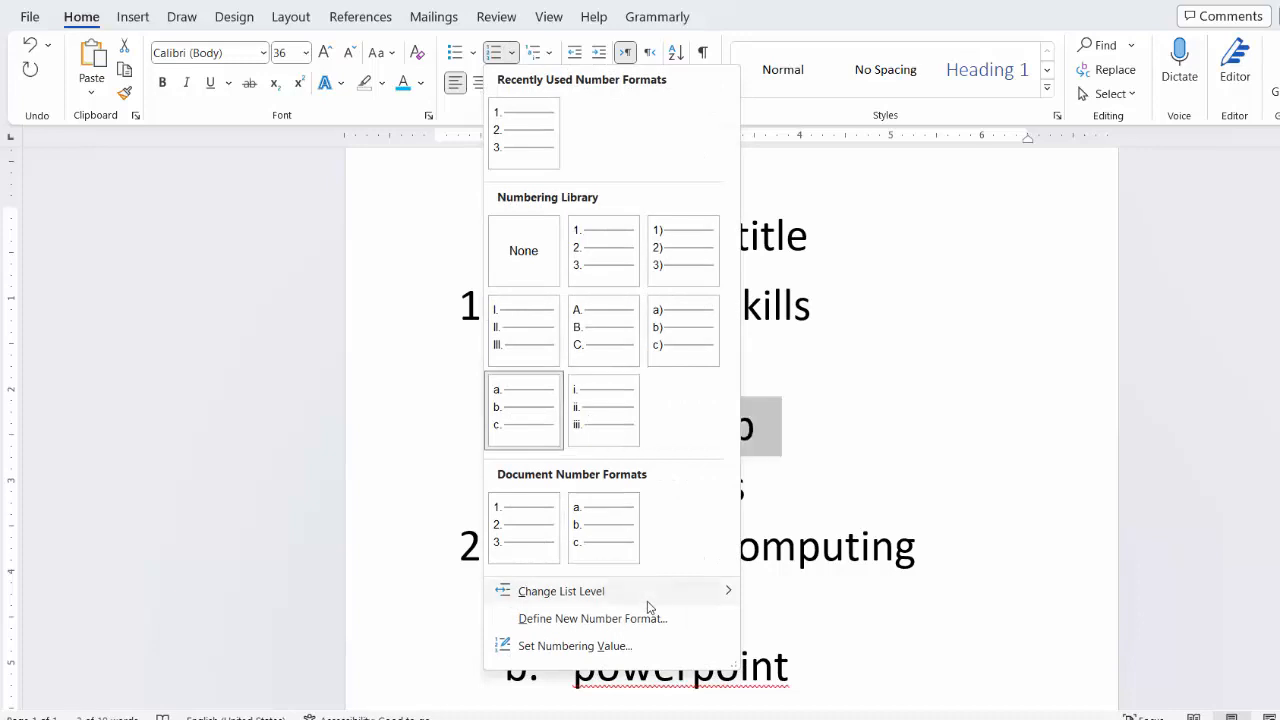
pyautogui.moveTo(731, 588)
pyautogui.click(817, 497)
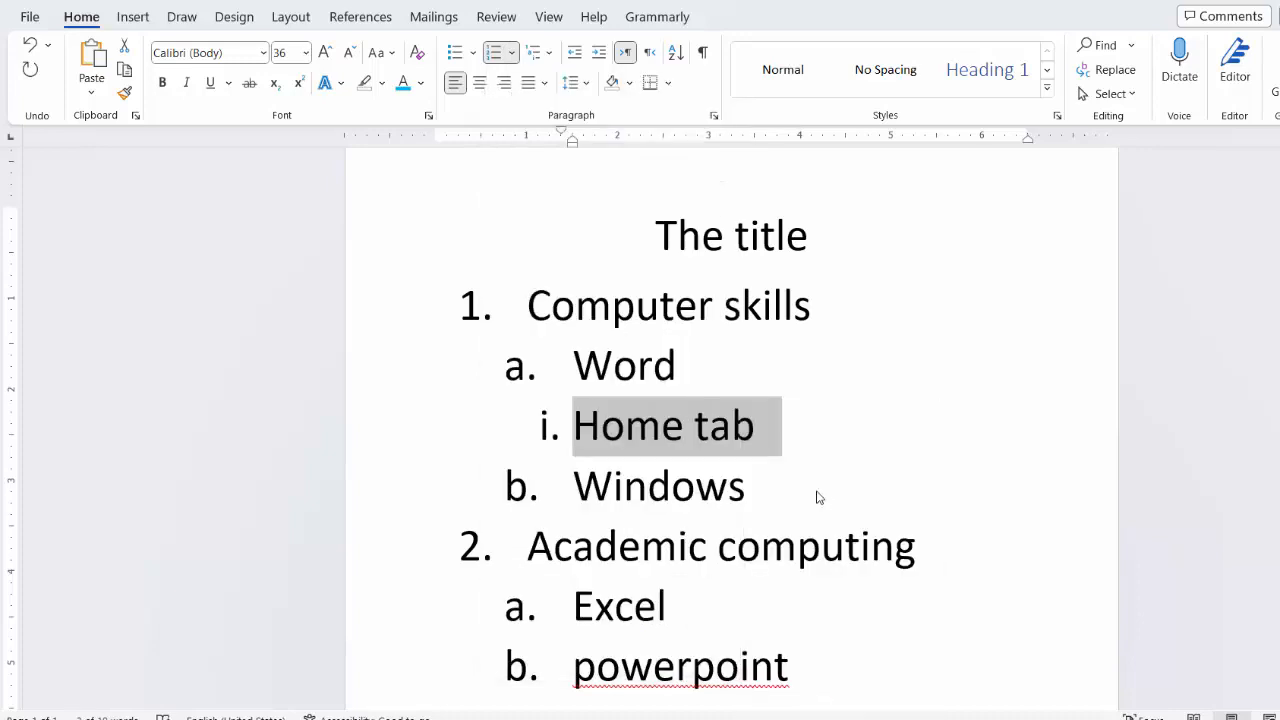
pyautogui.click(876, 488)
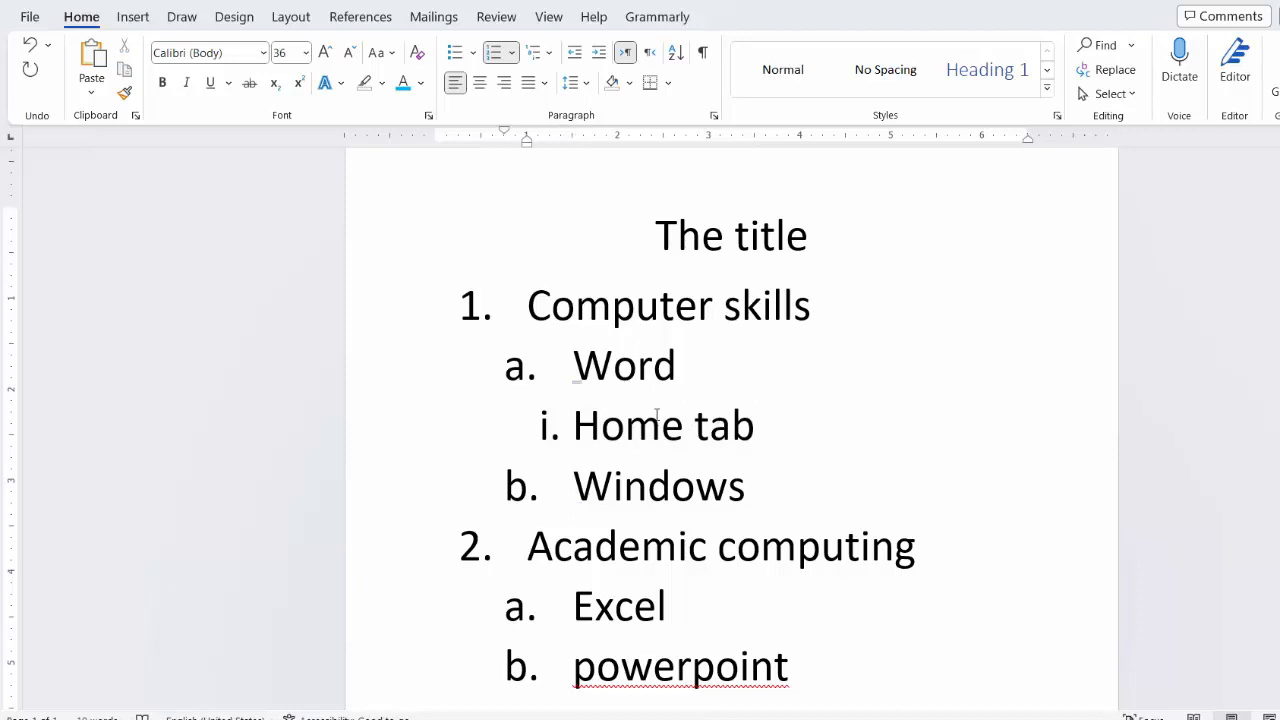
# Step: Replace the whole list with the sentence "This is a youtube video about Microsoft word for general education students."
pyautogui.click(686, 367)
pyautogui.click(695, 485)
pyautogui.hotkey('ctrl', 'a')
pyautogui.press('Delete')
pyautogui.press('BackSpace')
pyautogui.press('BackSpace')
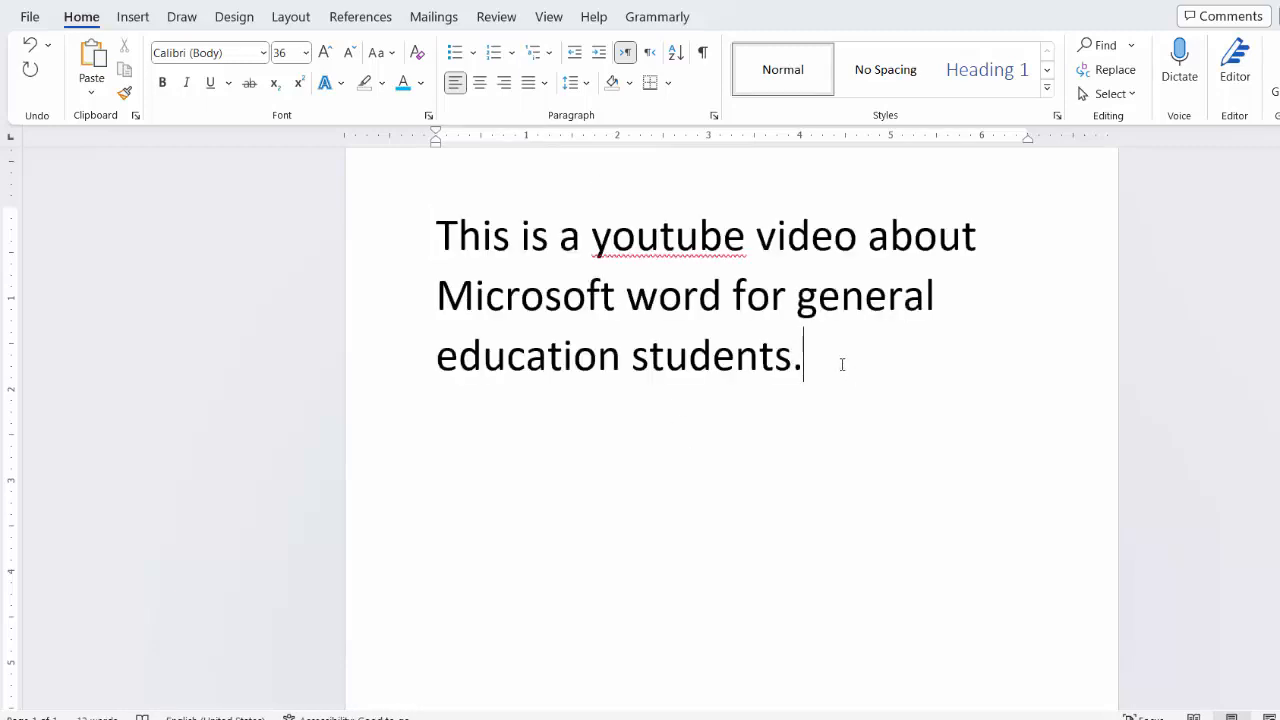
# Step: Preview larger line spacings on the whole sentence and set its line spacing to 1.0
pyautogui.moveTo(842, 364); pyautogui.dragTo(458, 240)
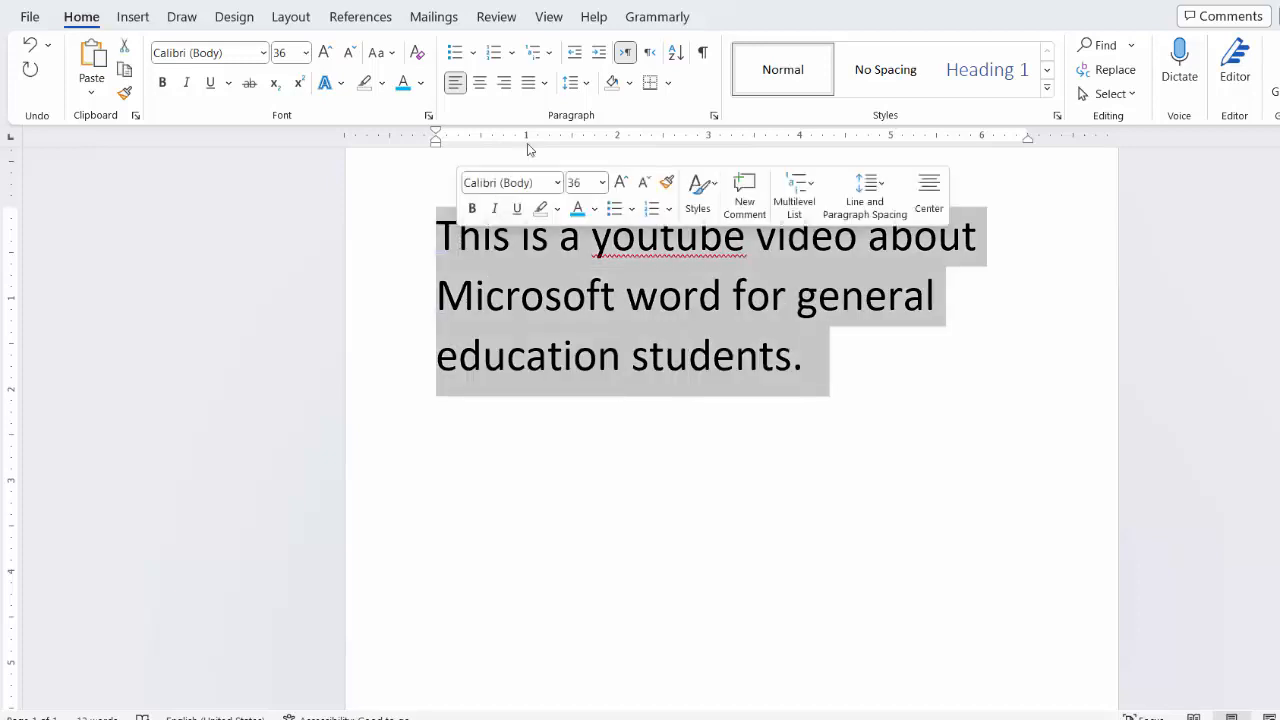
pyautogui.click(586, 84)
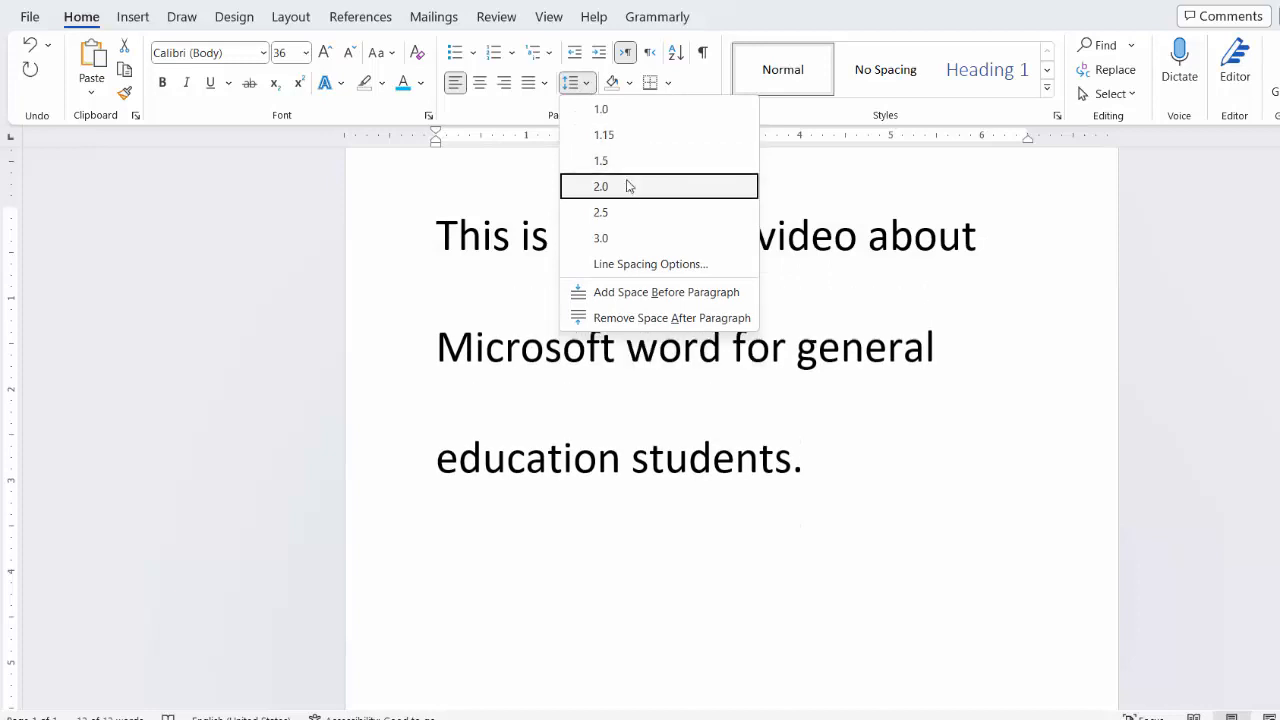
pyautogui.click(598, 106)
pyautogui.click(590, 85)
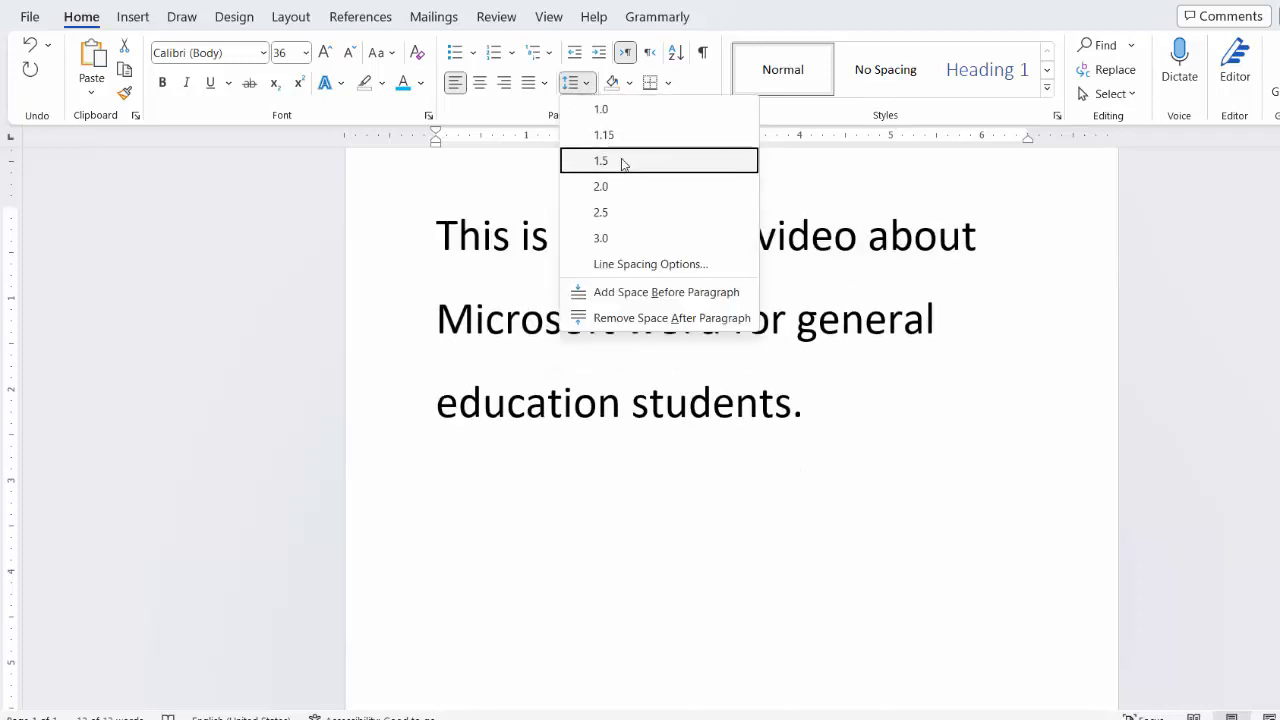
pyautogui.click(590, 86)
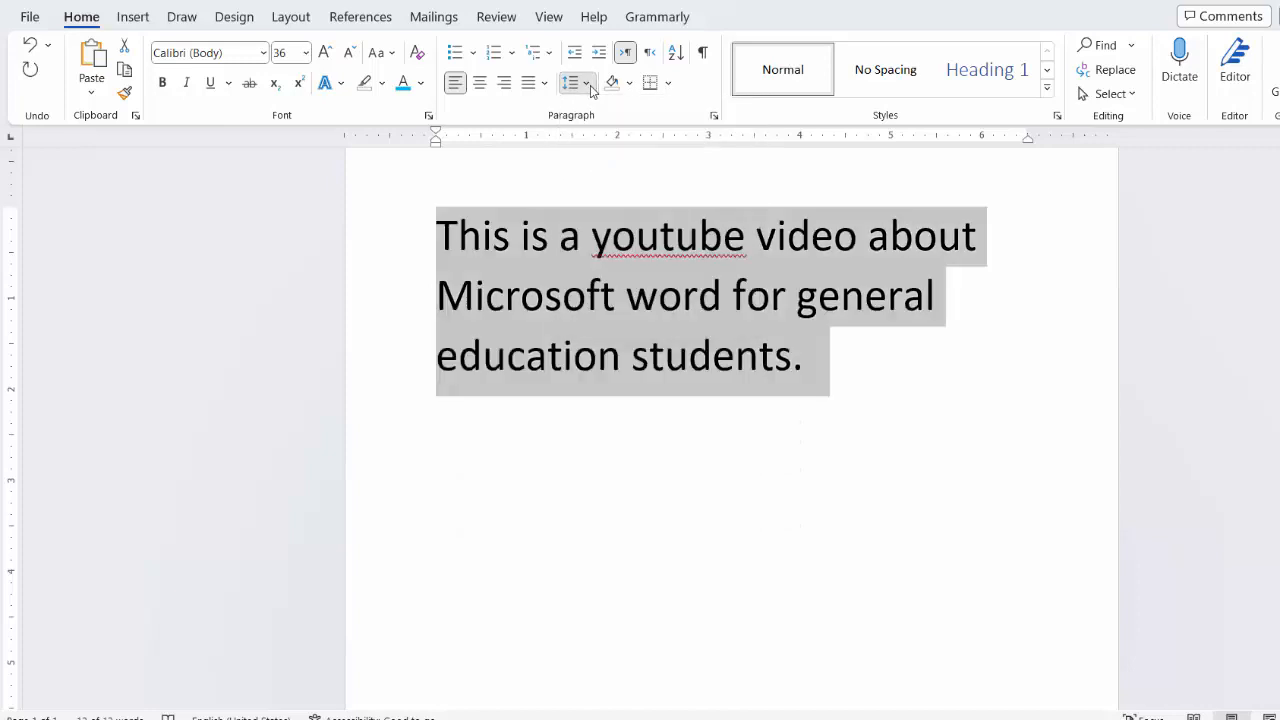
# Step: Shade the paragraph light gray and apply All Borders around it
pyautogui.click(628, 88)
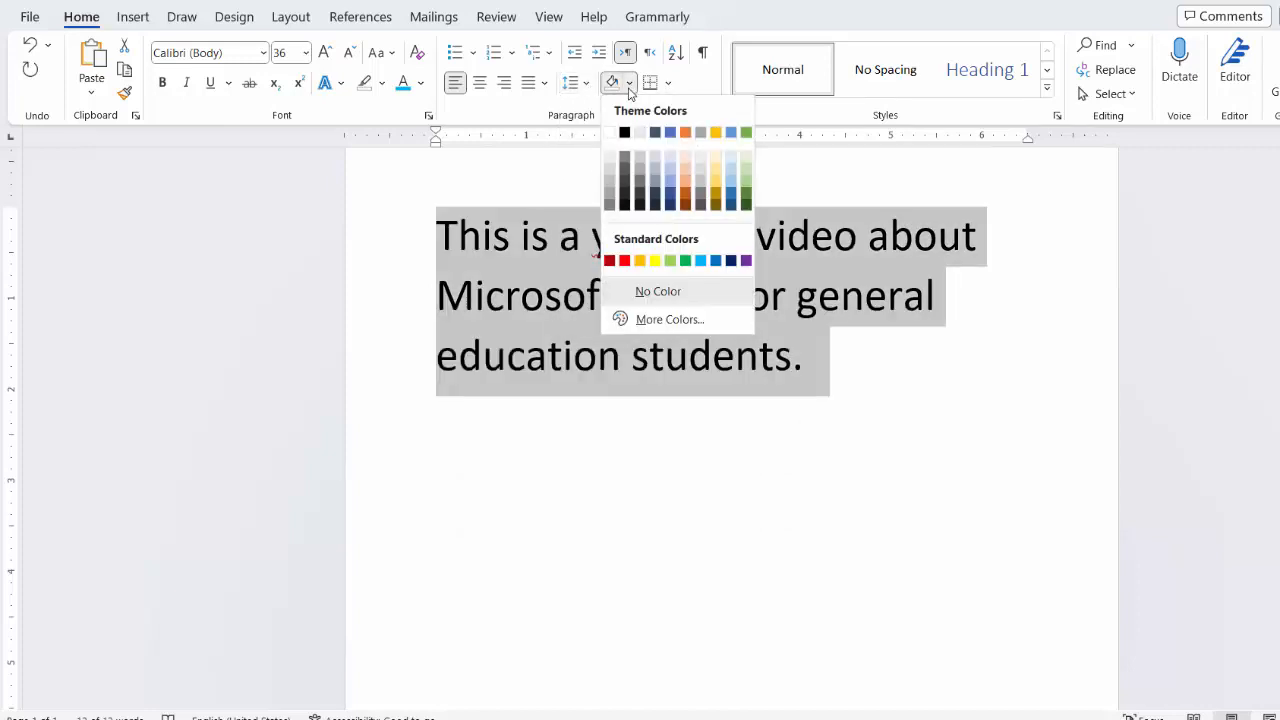
pyautogui.click(644, 165)
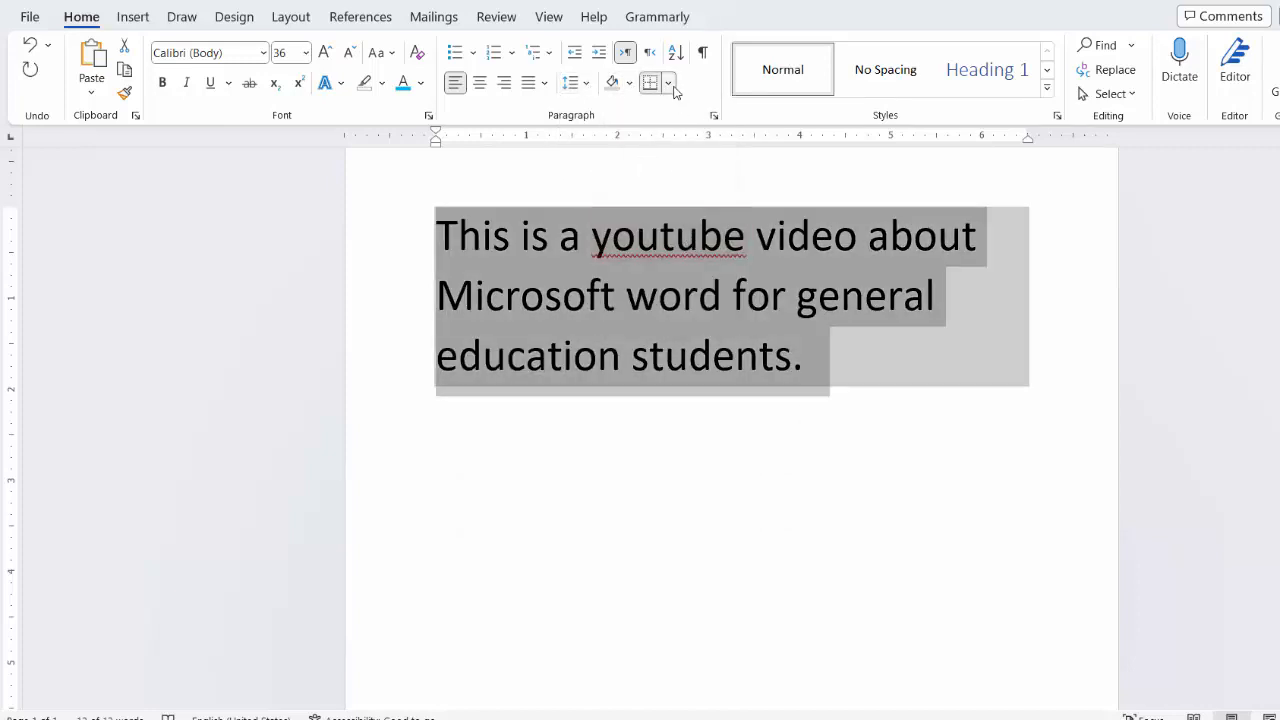
pyautogui.click(667, 83)
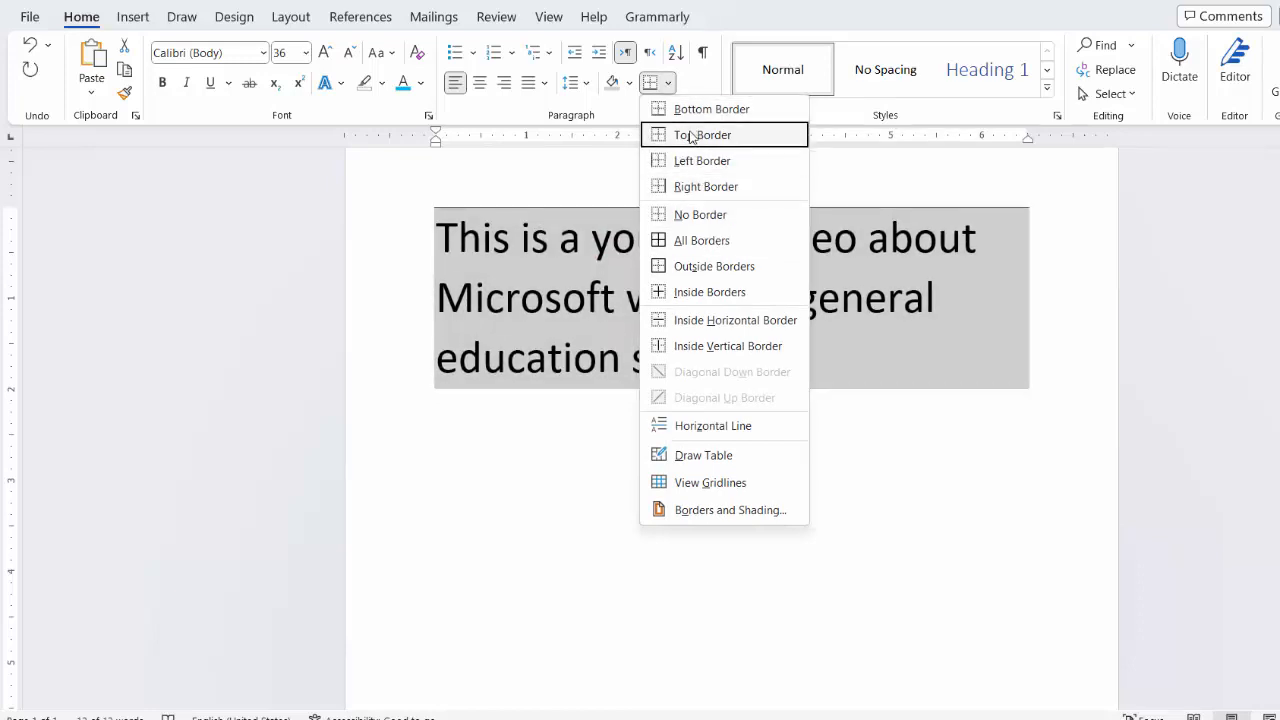
pyautogui.click(714, 243)
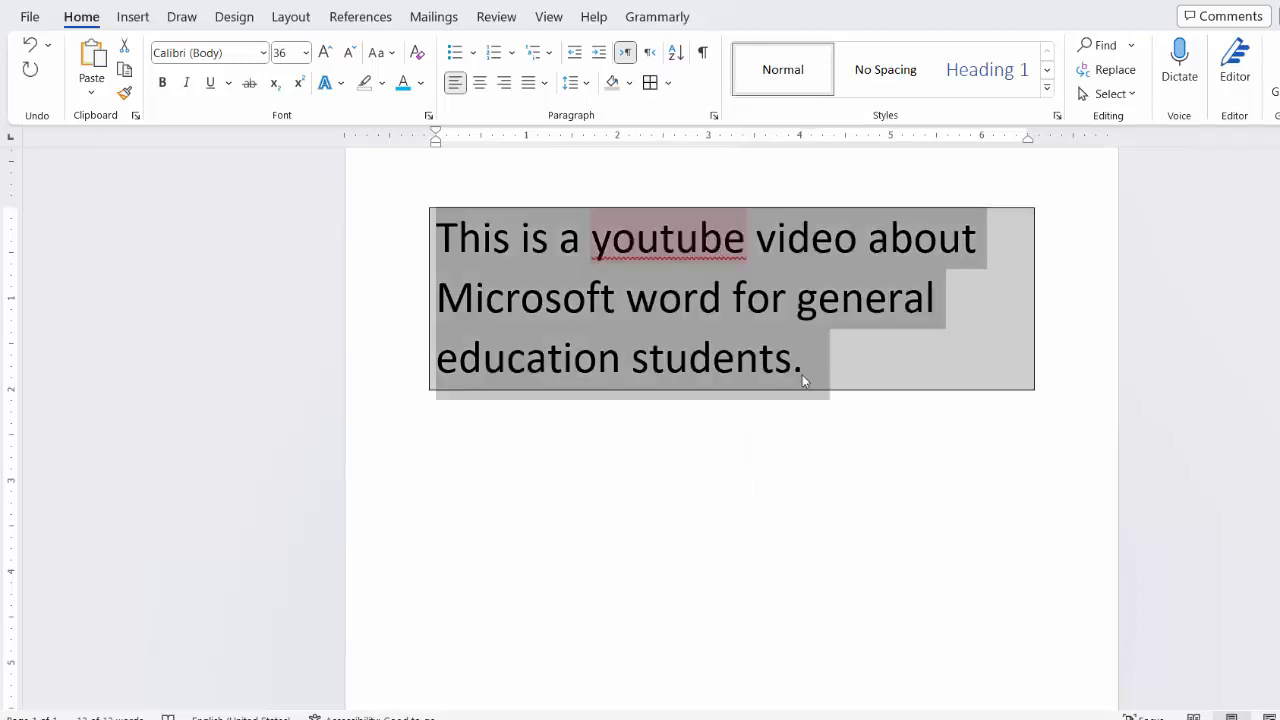
pyautogui.click(860, 488)
# Step: Justify the whole bordered paragraph with the plain Justify option
pyautogui.moveTo(827, 368); pyautogui.dragTo(437, 237)
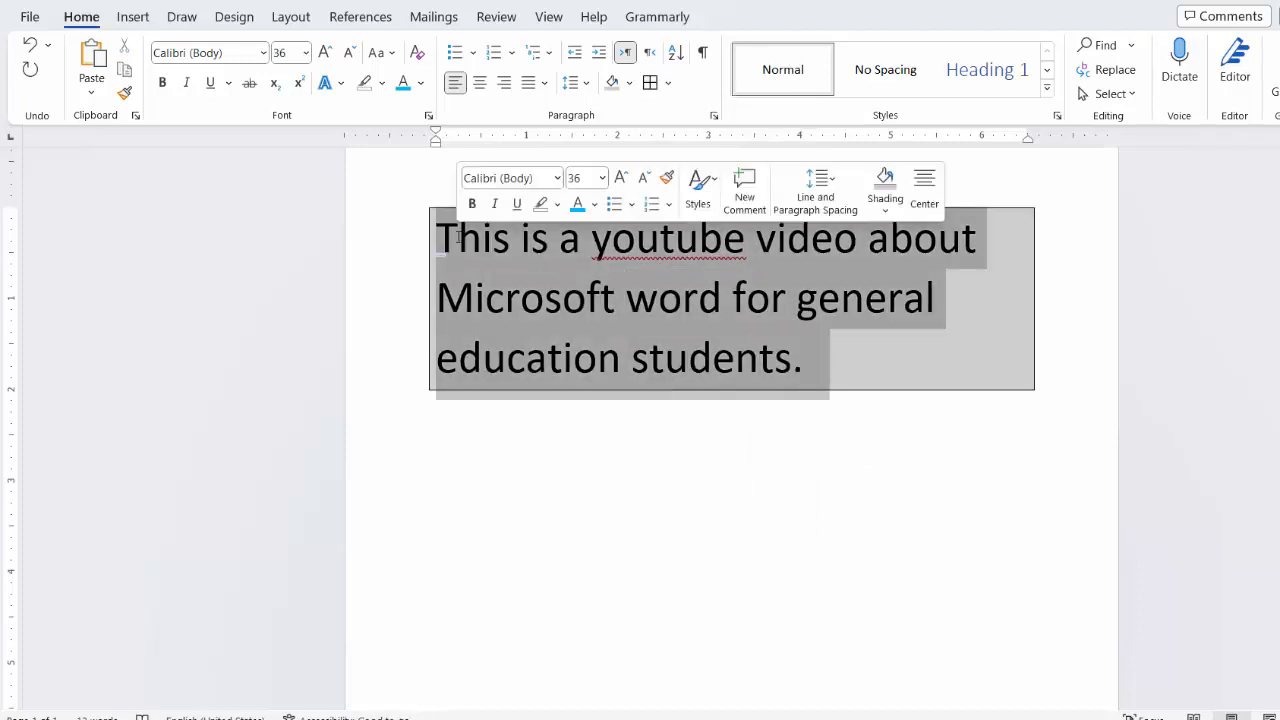
pyautogui.click(544, 83)
pyautogui.click(568, 110)
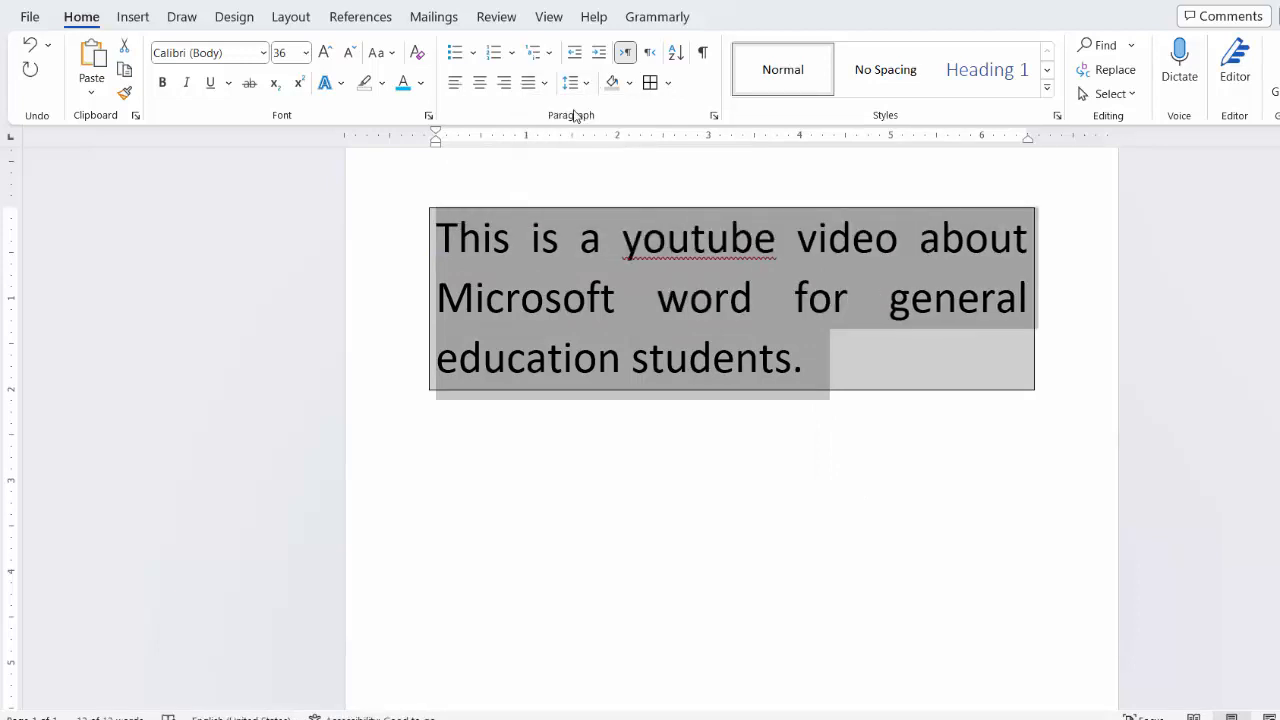
pyautogui.click(543, 84)
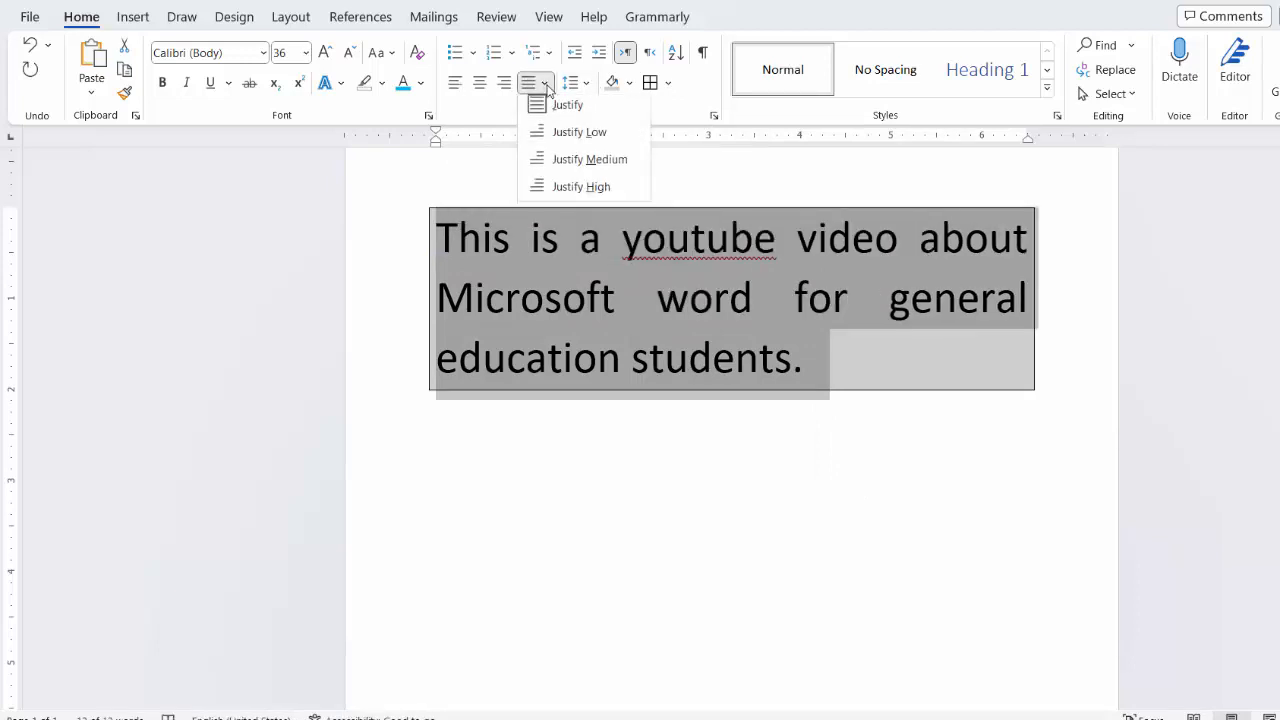
pyautogui.click(546, 85)
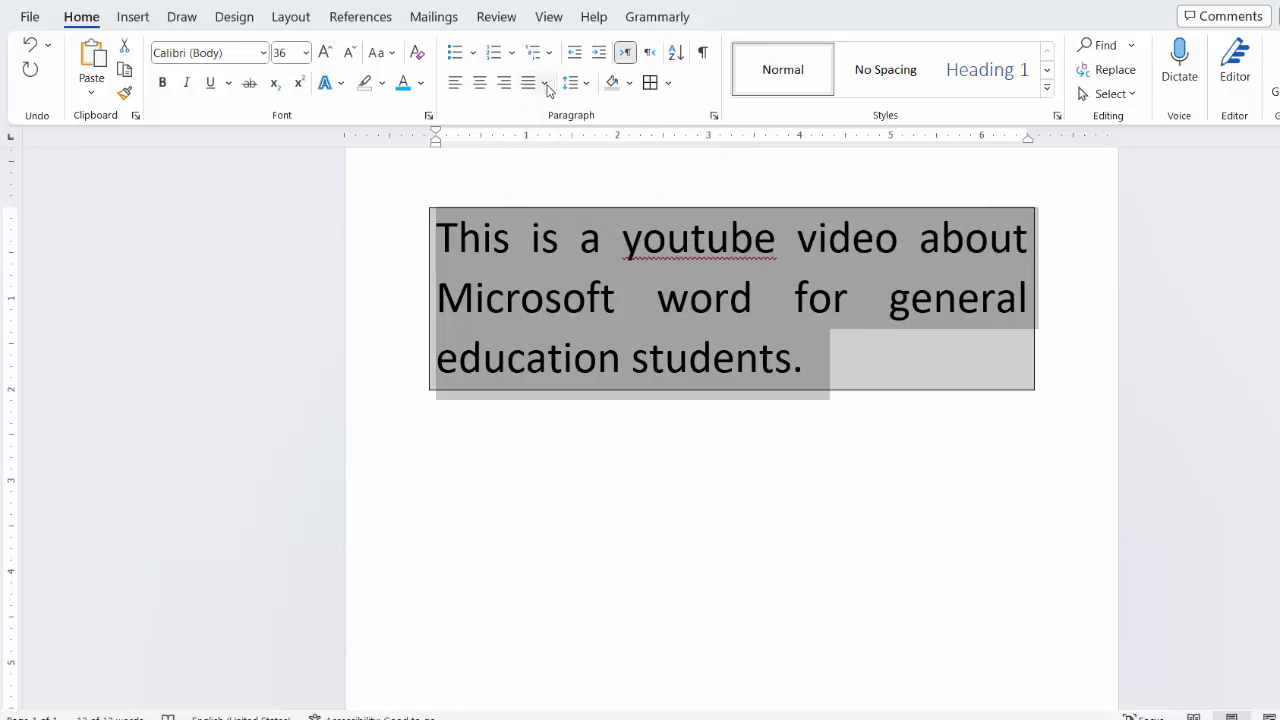
pyautogui.click(847, 332)
pyautogui.click(667, 85)
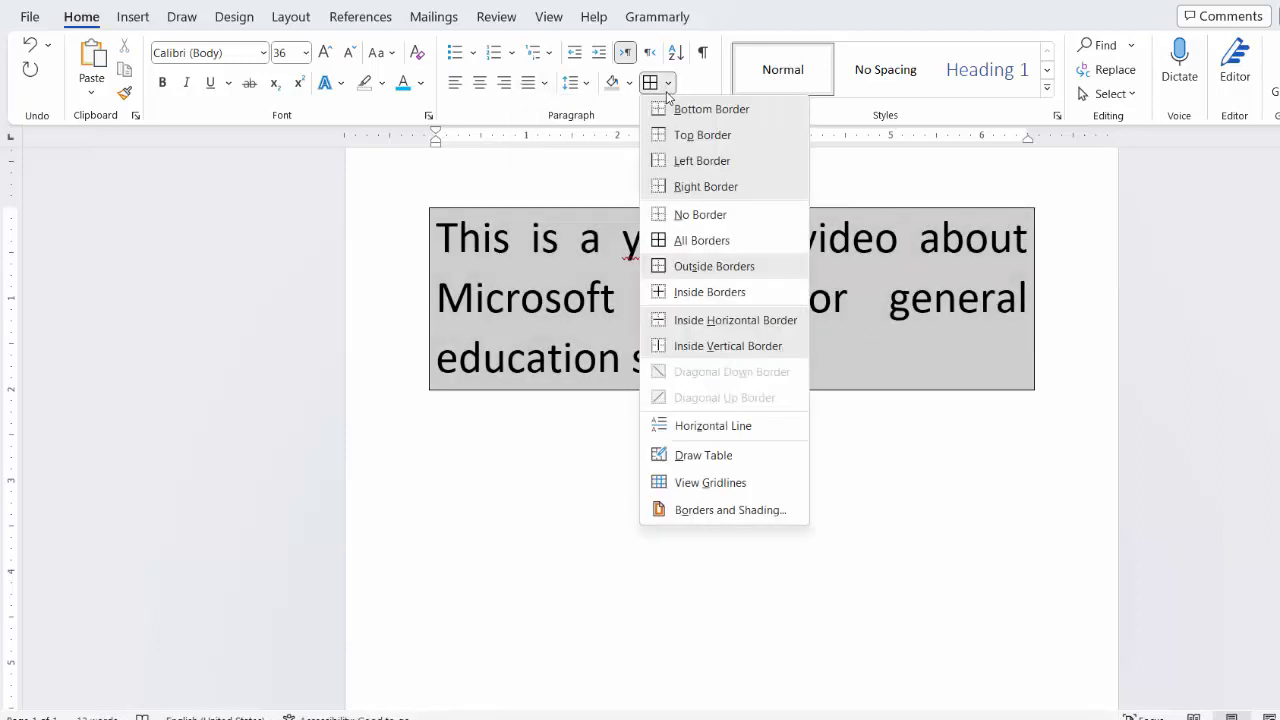
pyautogui.click(666, 90)
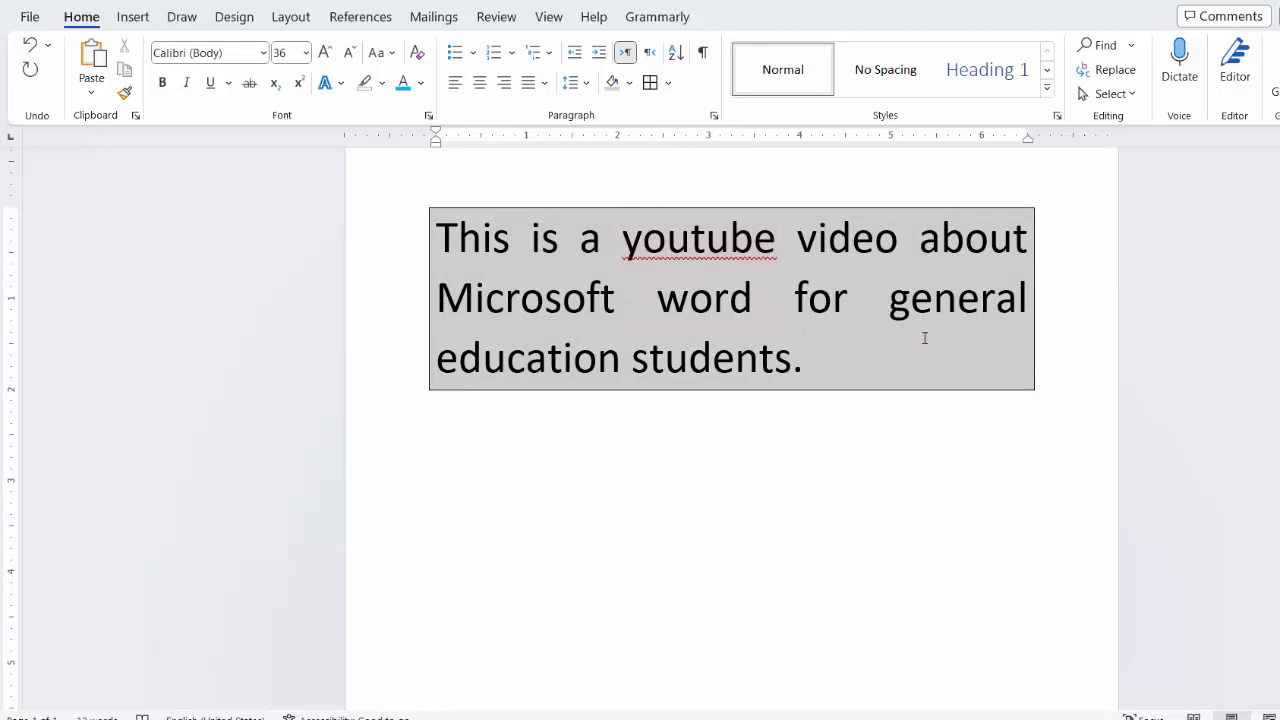
# Step: Search the document for "word" and for "for", and go to the match of the second search
pyautogui.click(1118, 48)
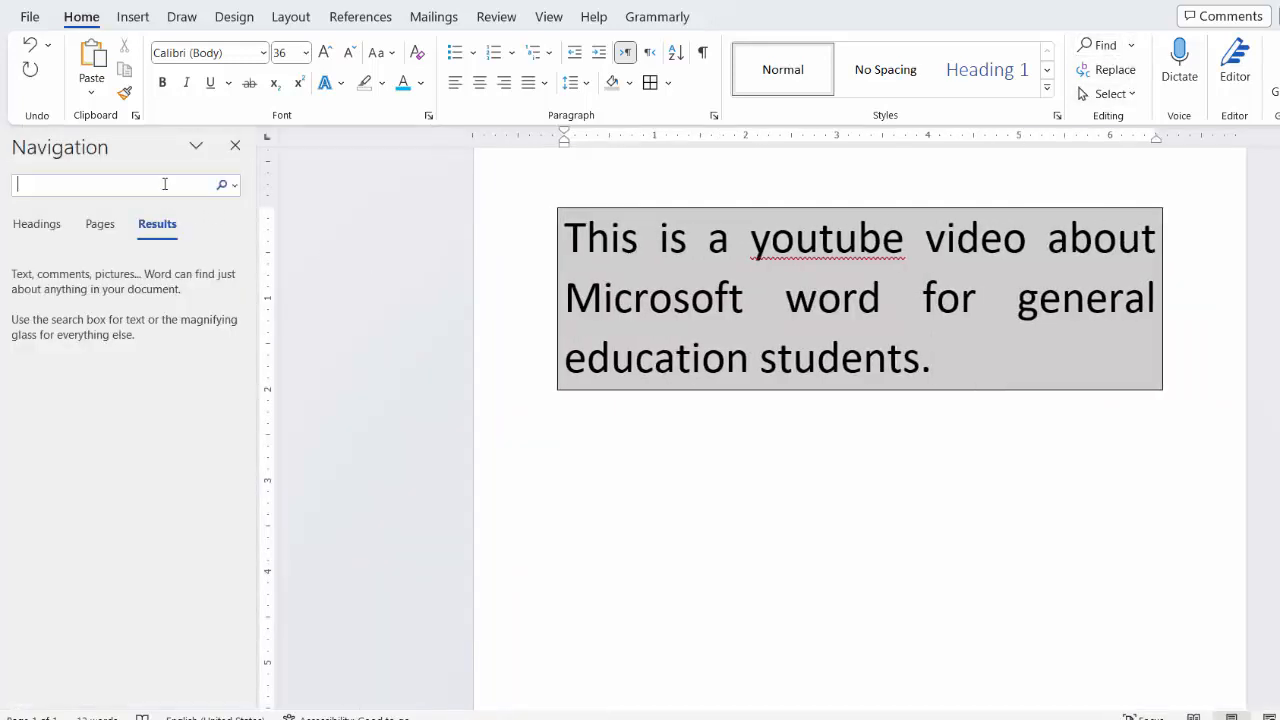
pyautogui.write('word')
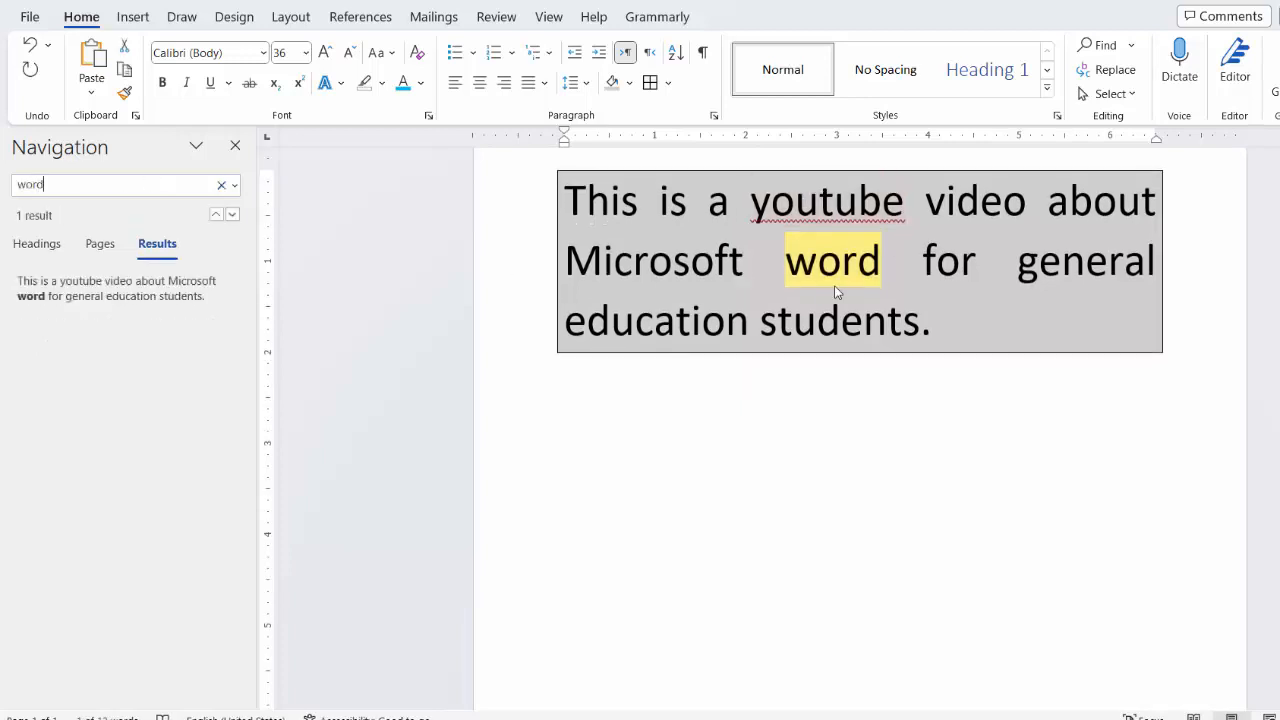
pyautogui.click(236, 147)
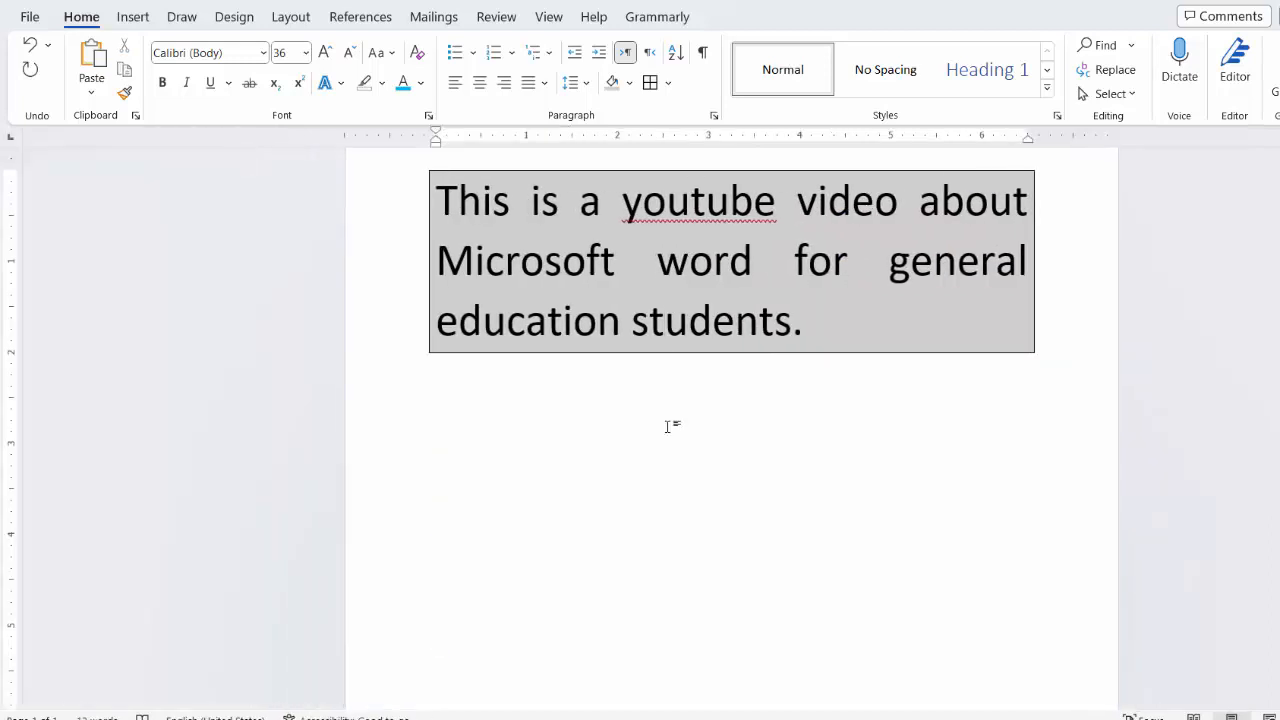
pyautogui.hotkey('ctrl', 'f')
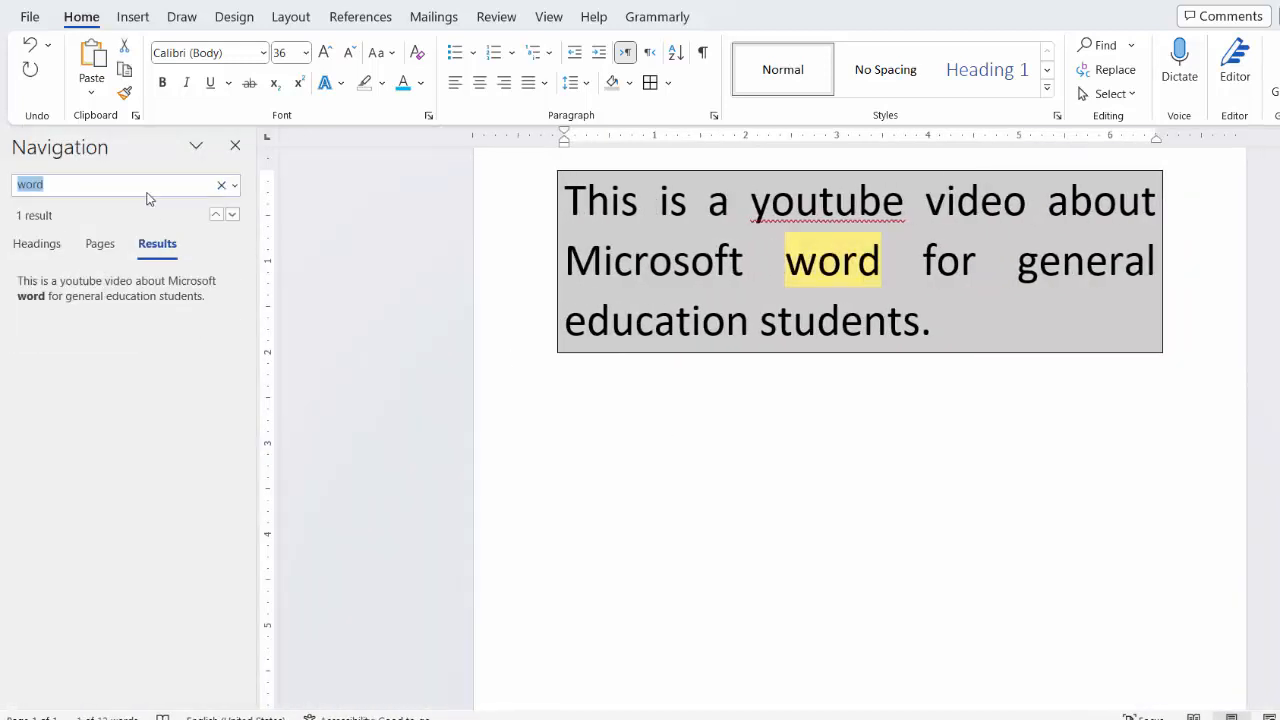
pyautogui.write('for')
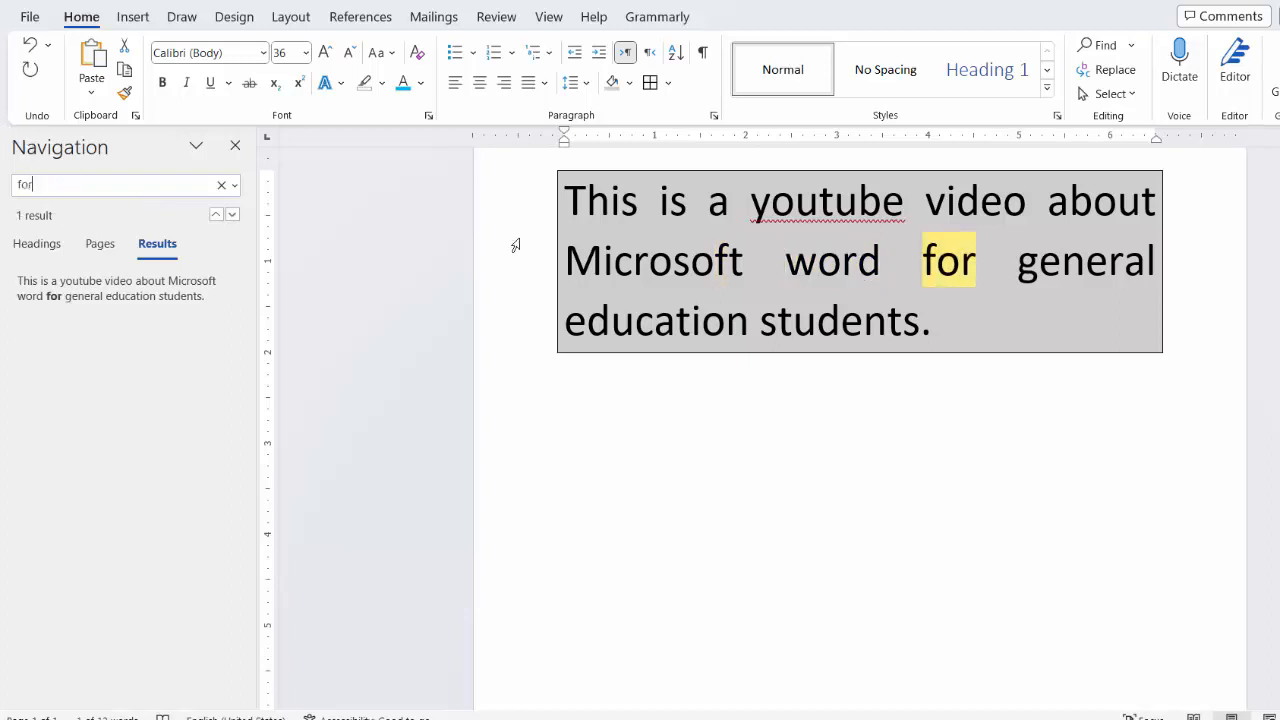
pyautogui.click(177, 294)
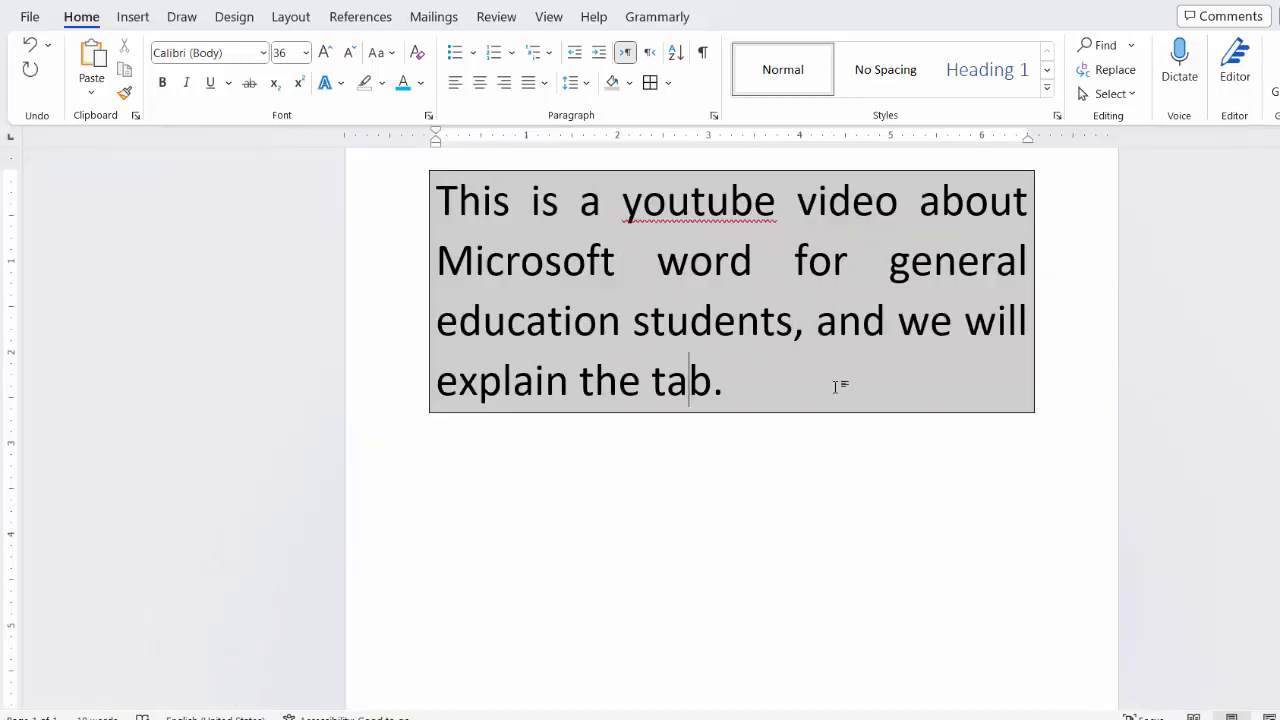
# Step: Extend the sentence after "students" with ", and we will explain the tabs in the word" before the period
pyautogui.write('s o.')
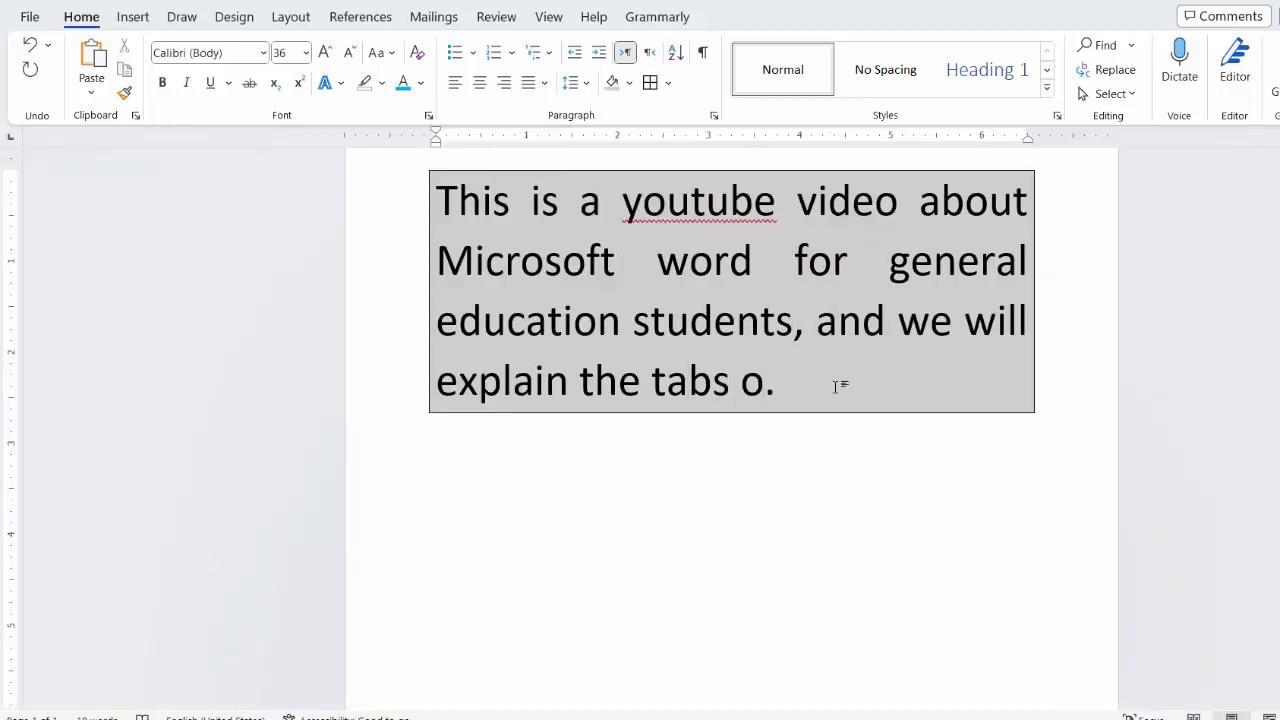
pyautogui.press('BackSpace')
pyautogui.write('in the word')
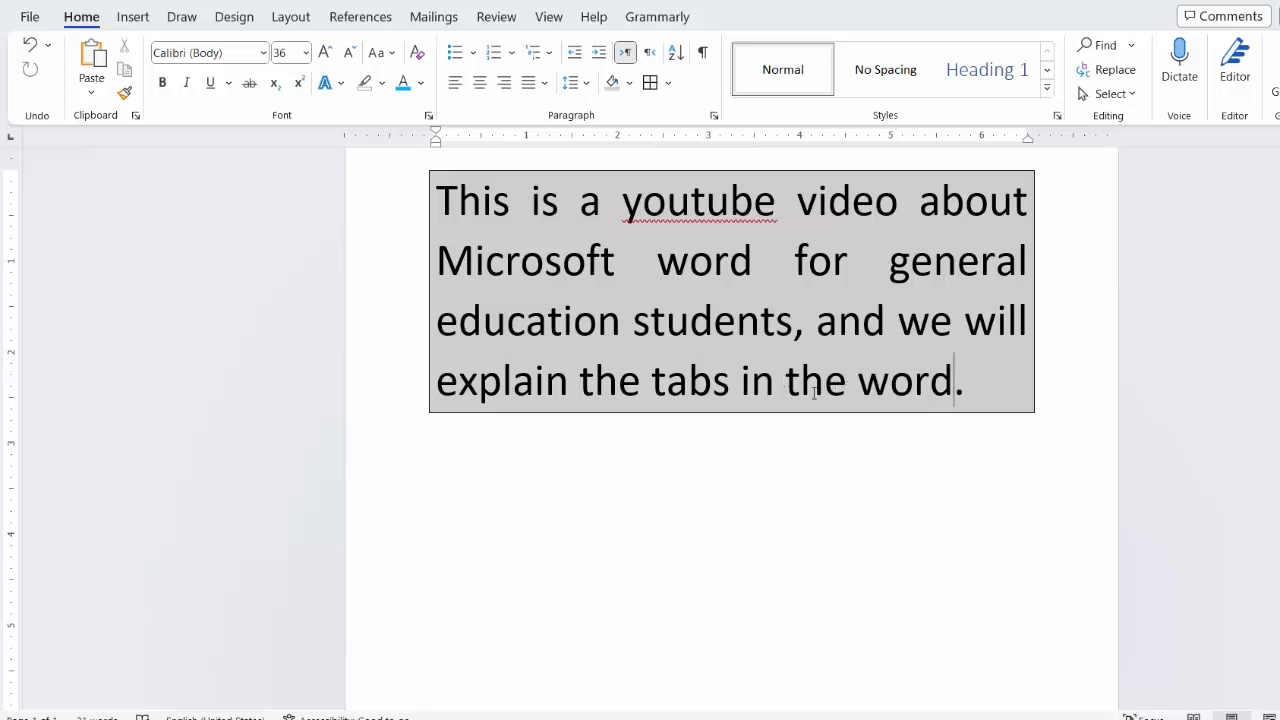
# Step: Search the extended paragraph for "word" and close the search results
pyautogui.hotkey('ctrl', 'f')
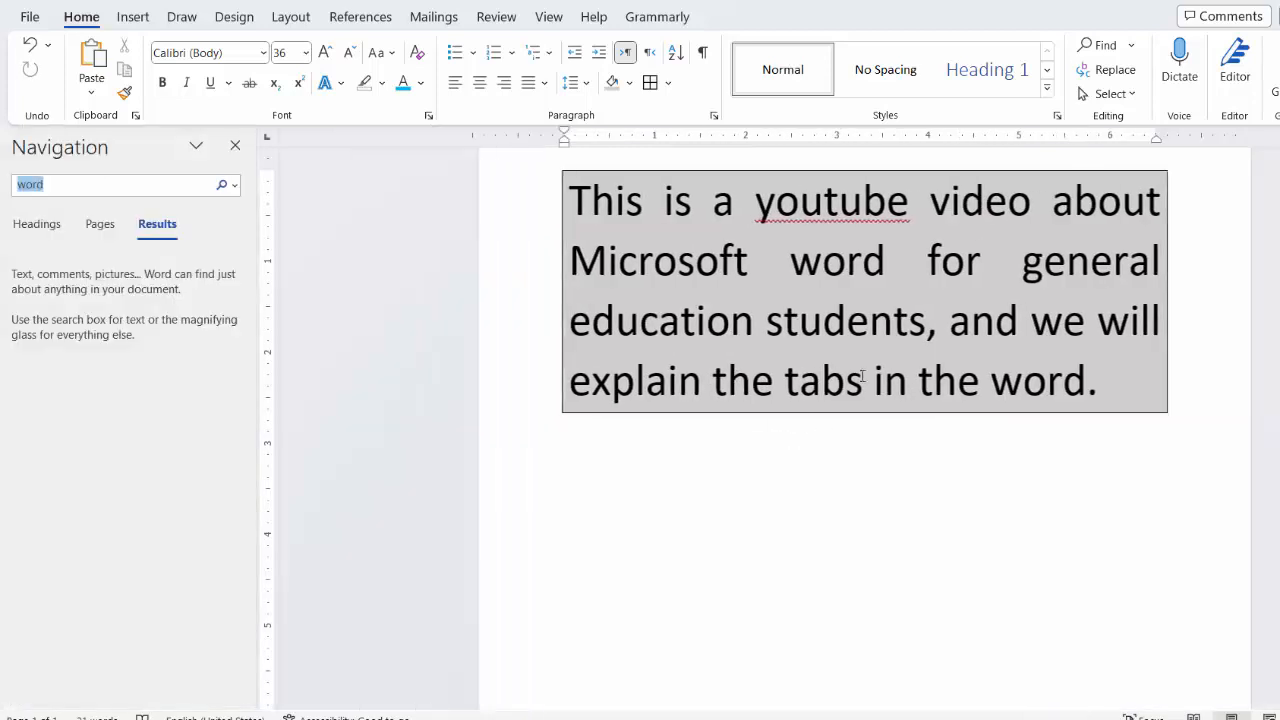
pyautogui.click(105, 183)
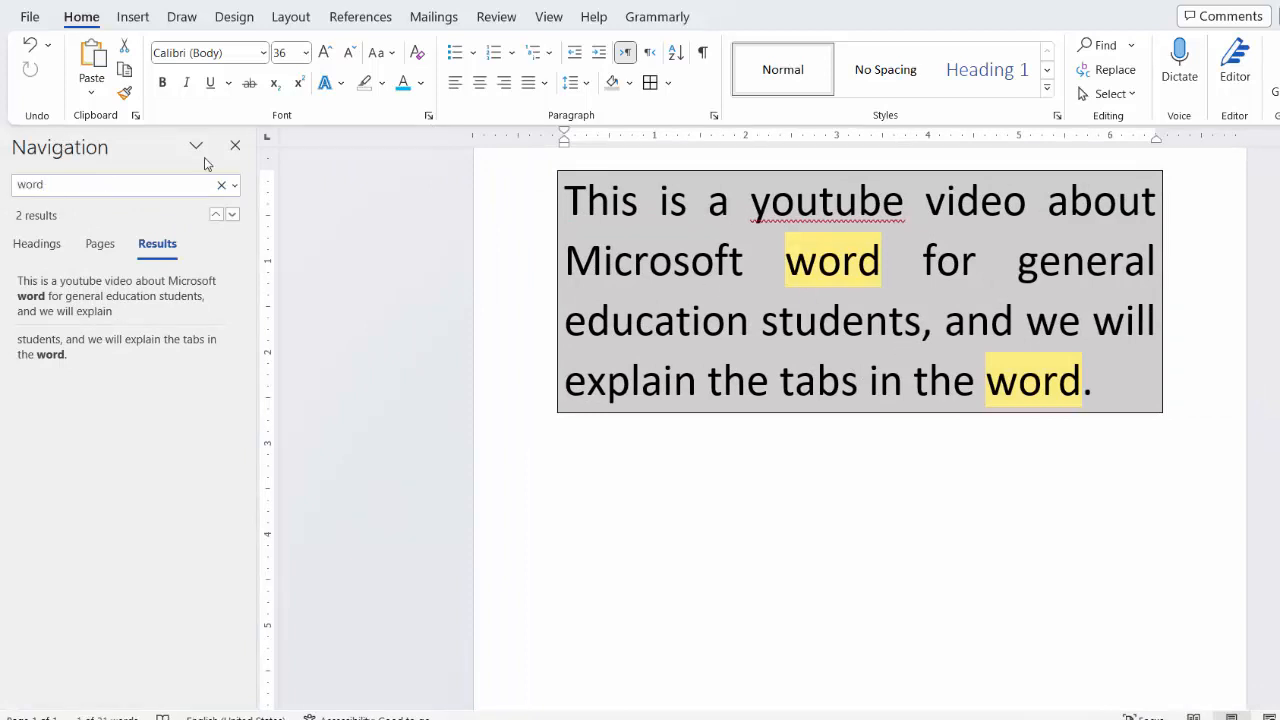
pyautogui.click(236, 147)
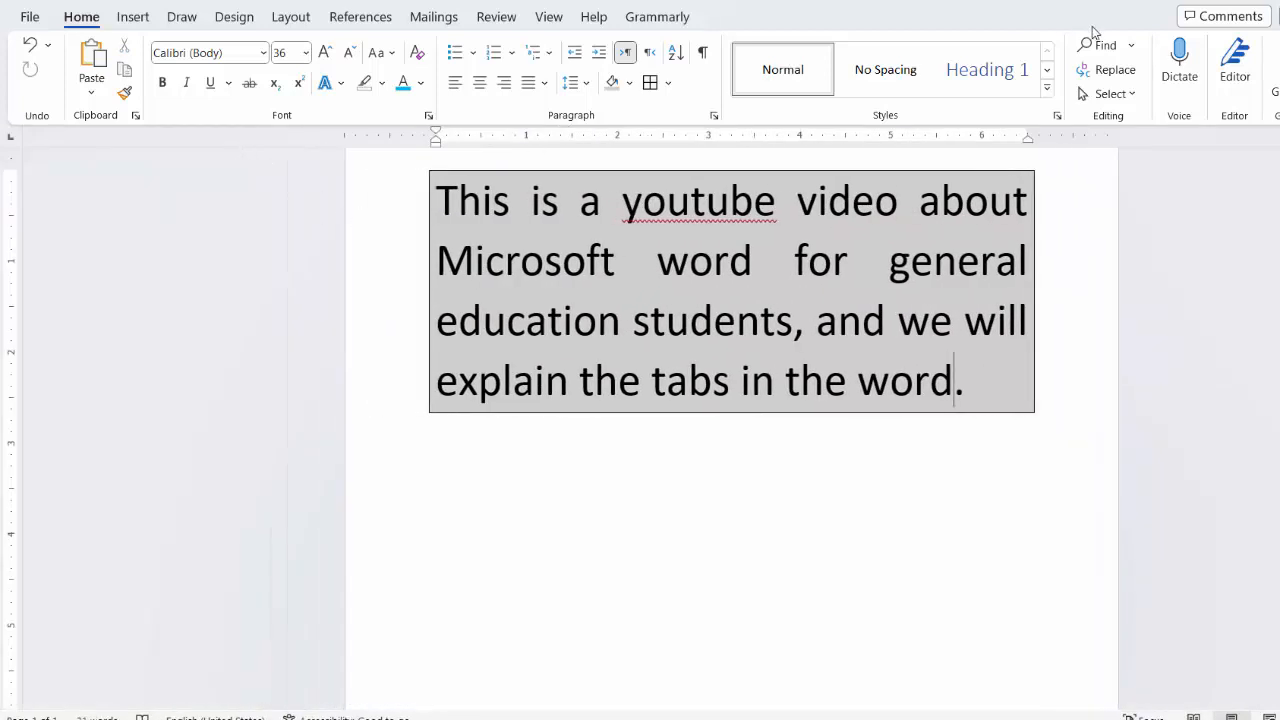
# Step: Replace every "word" in the document with "excel" and check both replaced words in the paragraph
pyautogui.click(1108, 70)
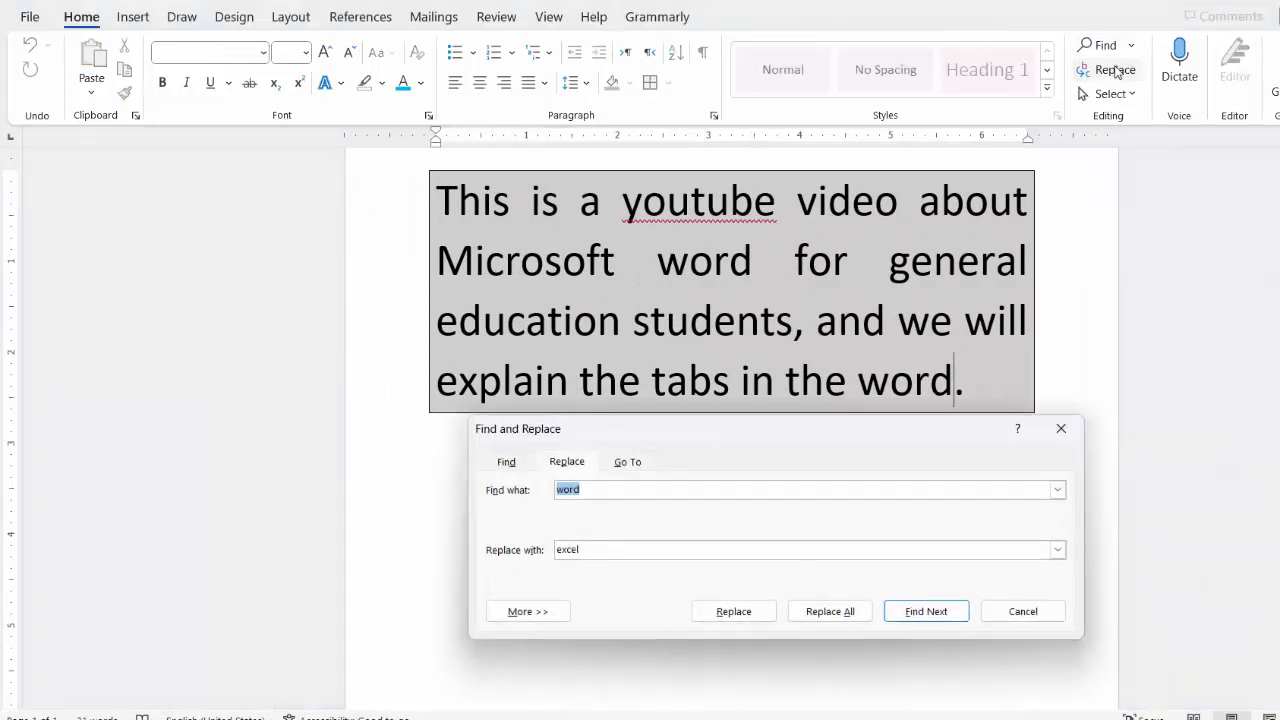
pyautogui.click(594, 488)
pyautogui.moveTo(590, 488); pyautogui.dragTo(537, 489)
pyautogui.write('wo')
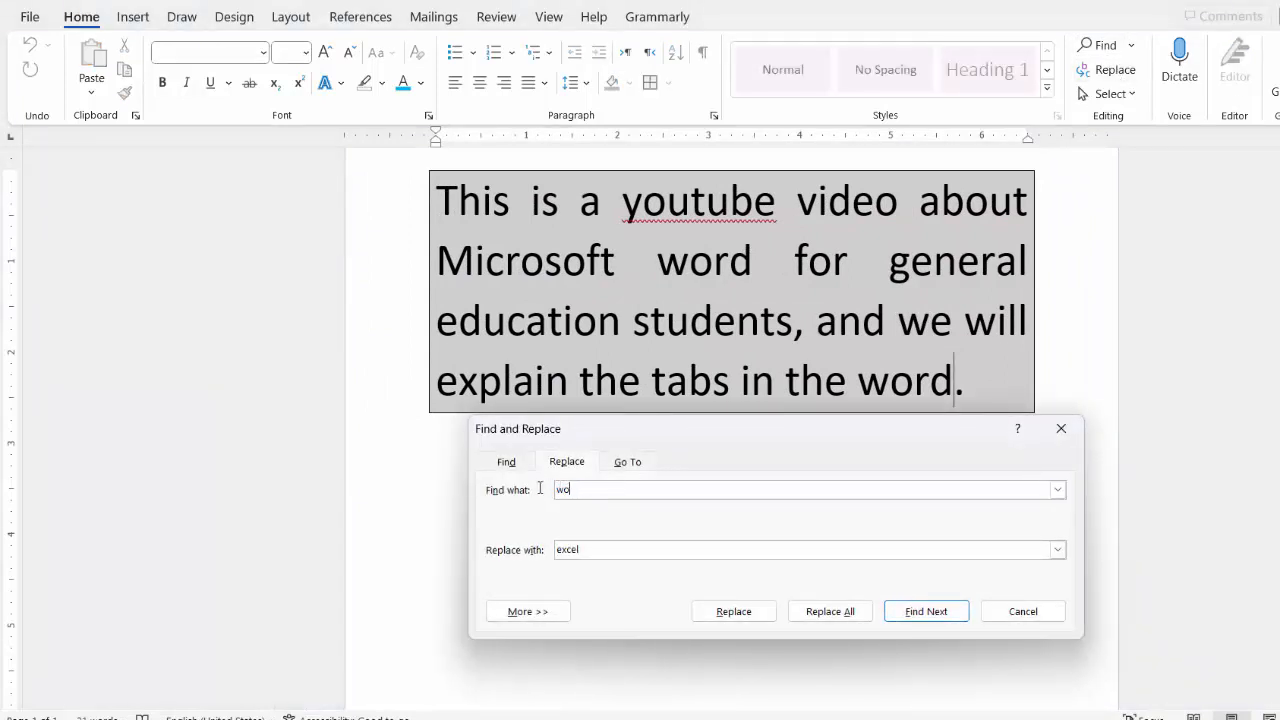
pyautogui.moveTo(600, 551); pyautogui.dragTo(543, 551)
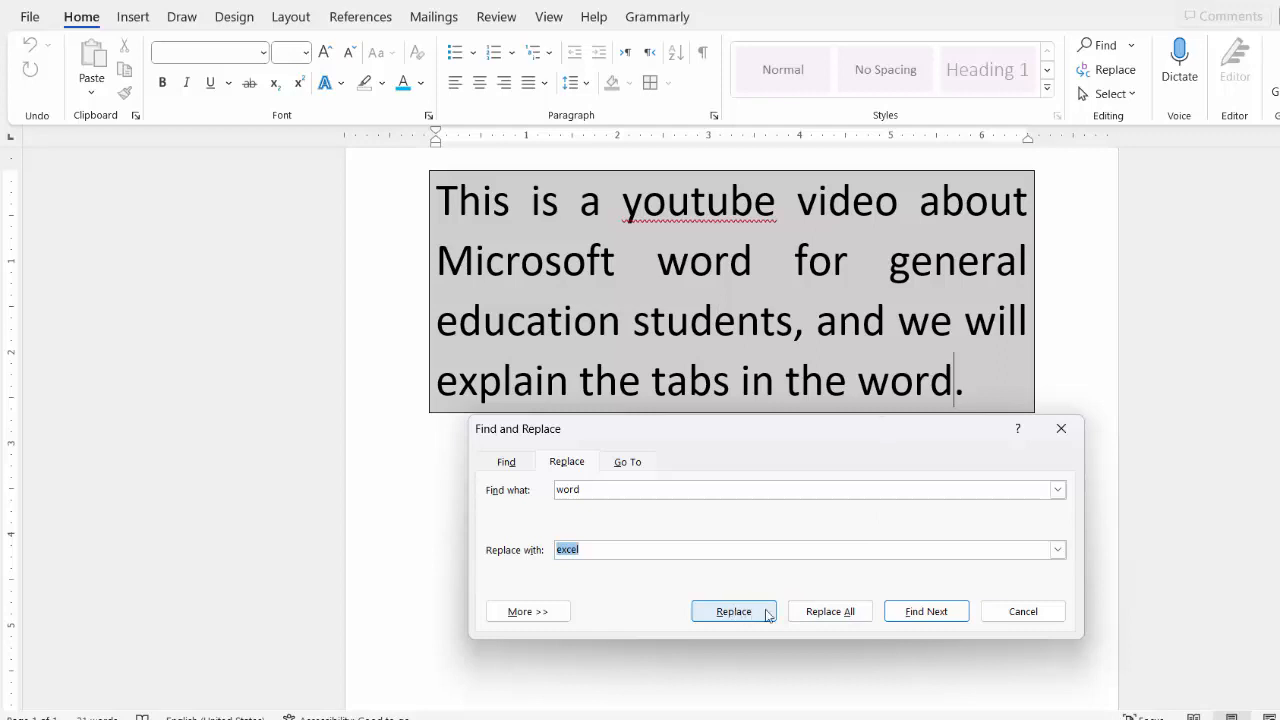
pyautogui.click(831, 612)
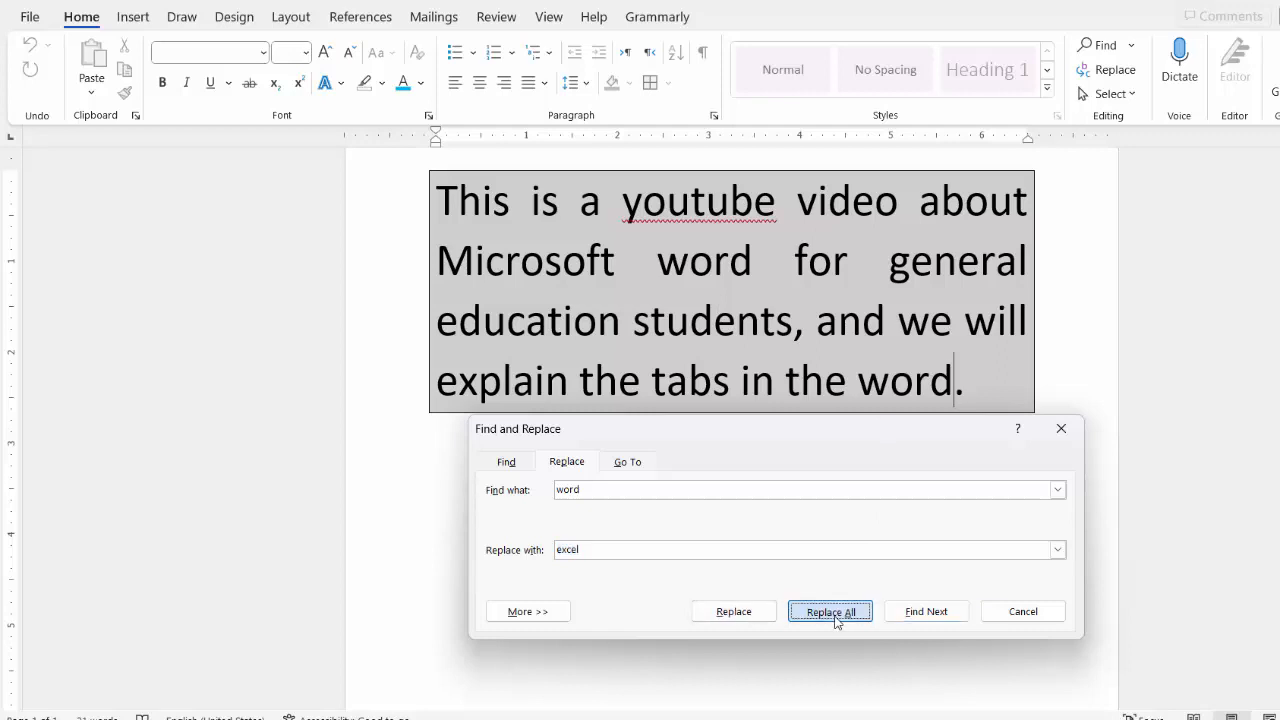
pyautogui.click(737, 404)
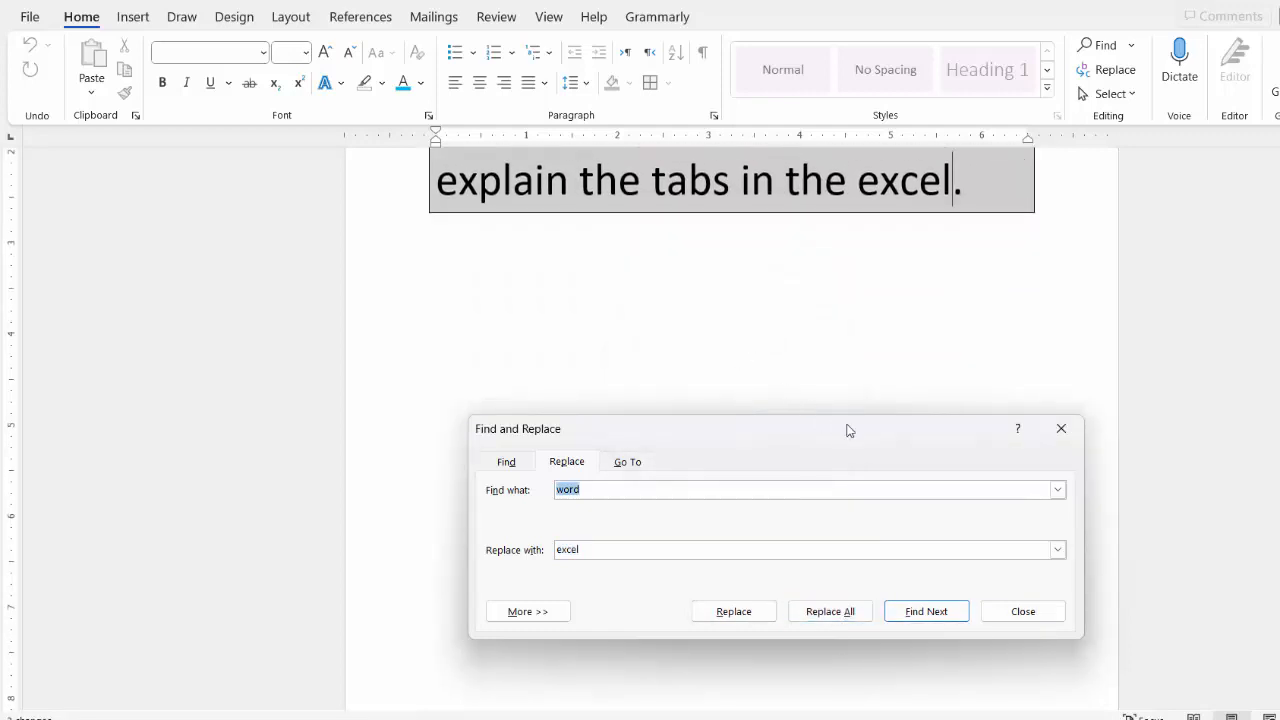
pyautogui.click(1061, 428)
pyautogui.doubleClick(702, 344)
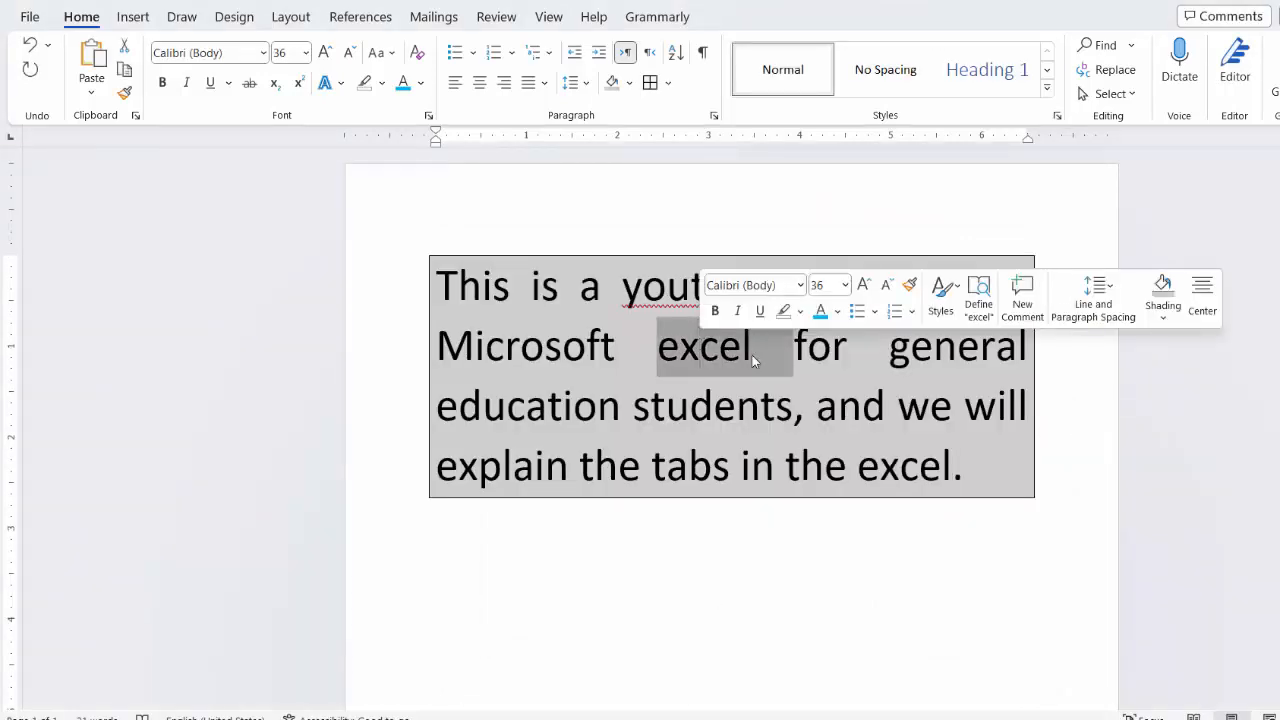
pyautogui.doubleClick(895, 470)
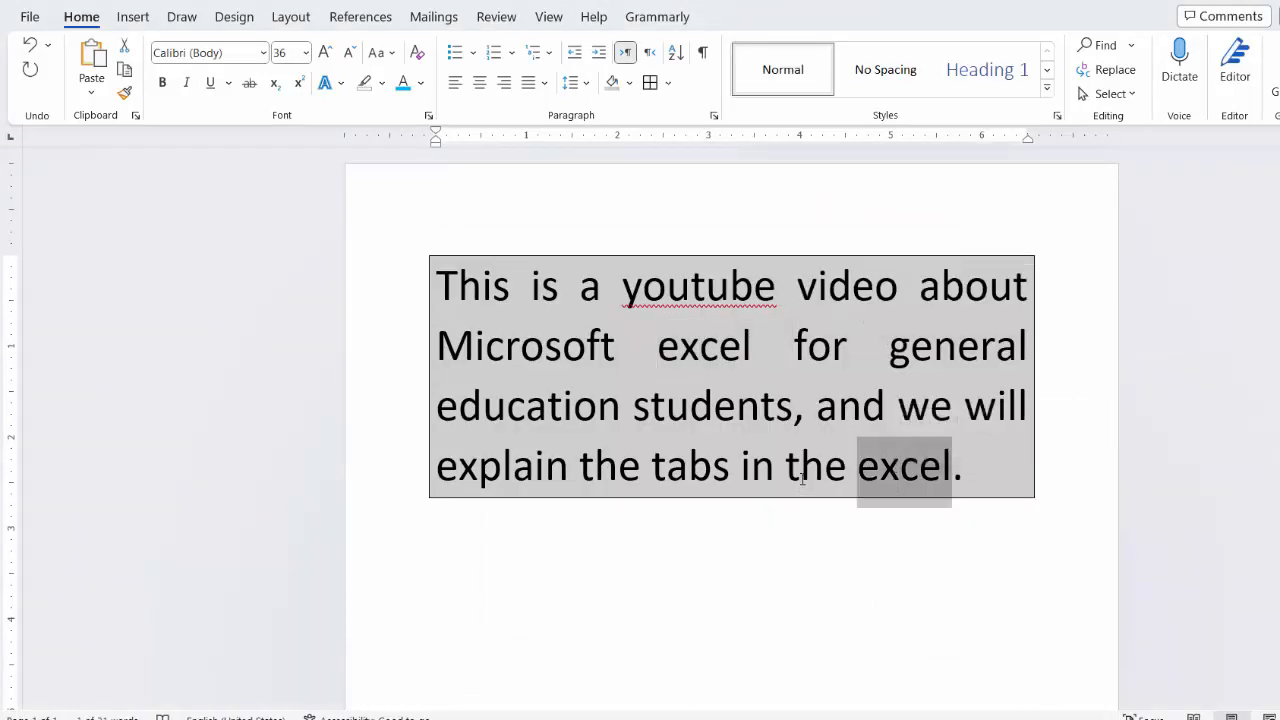
pyautogui.click(785, 437)
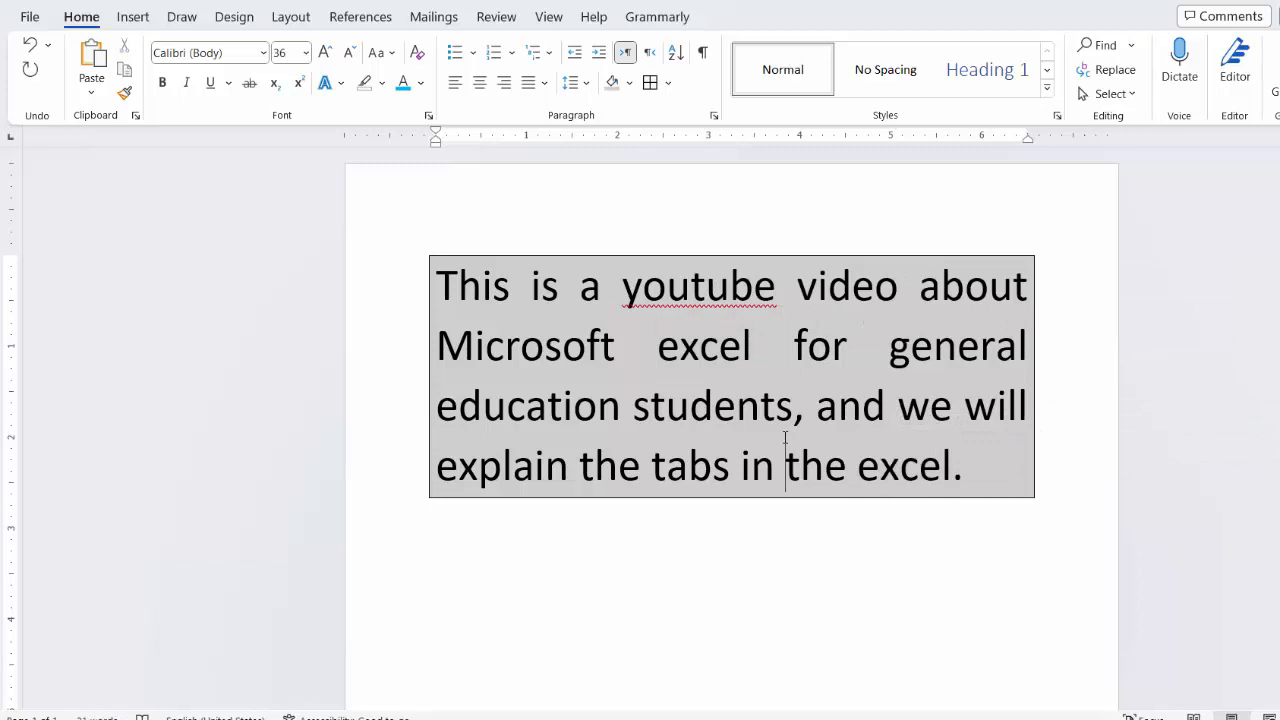